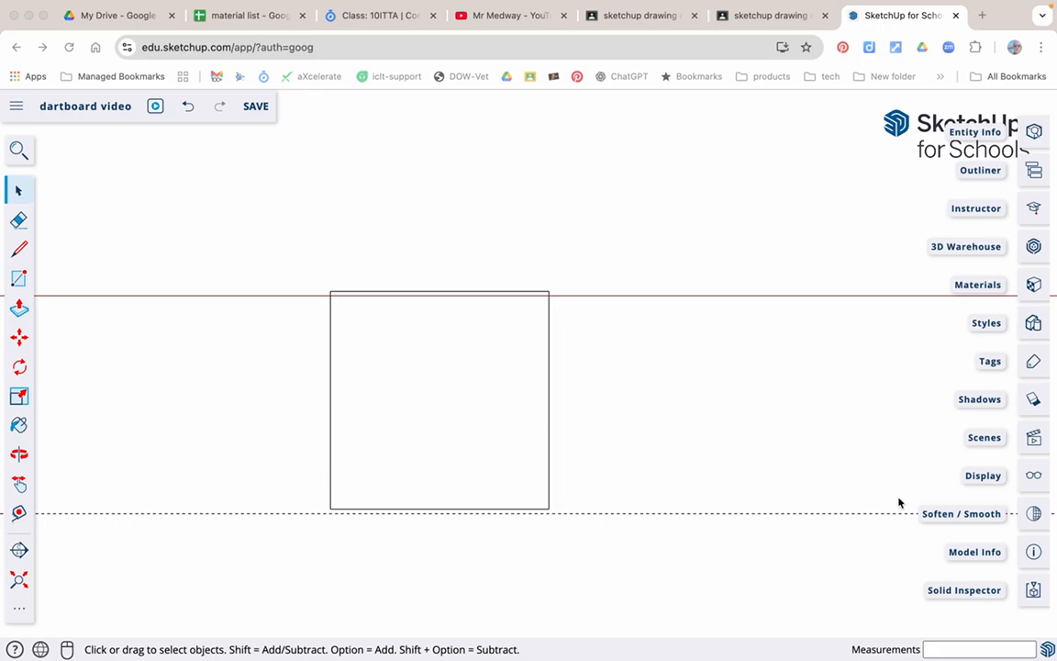
Step: Recall the saved front scene so the complete dartboard cabinet is in view
left_click(1033, 438)
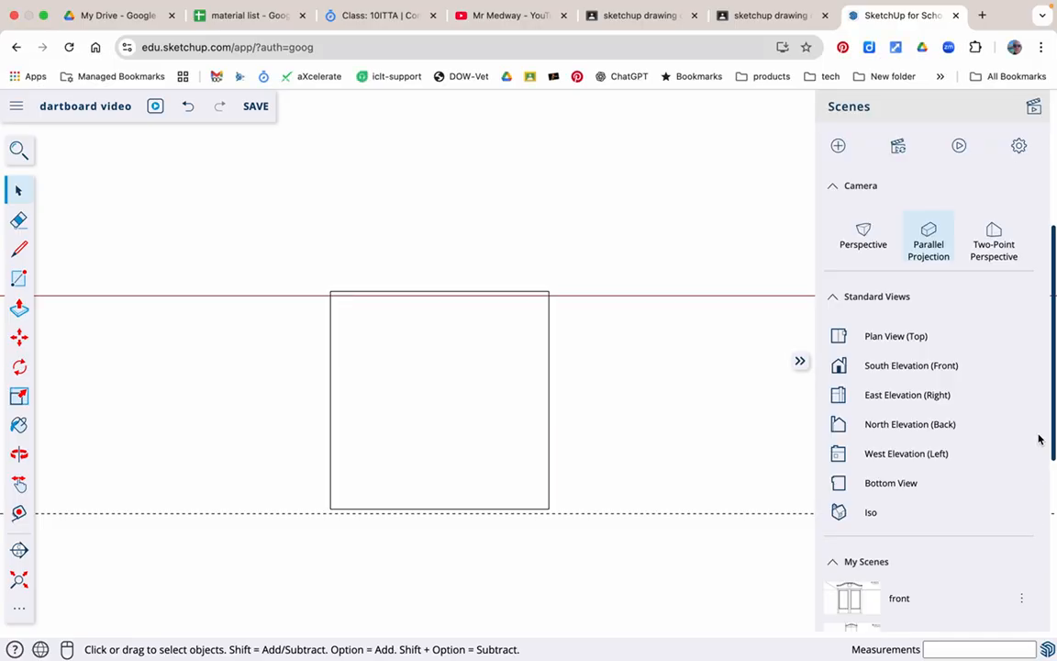
scroll(869, 557, "down", 5)
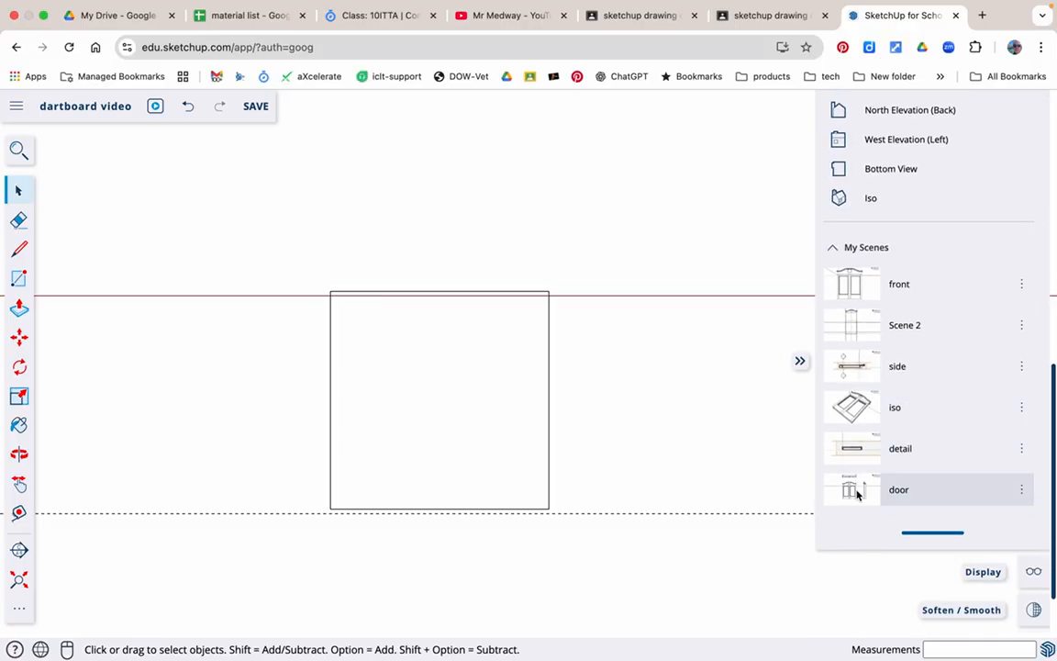
left_click(859, 495)
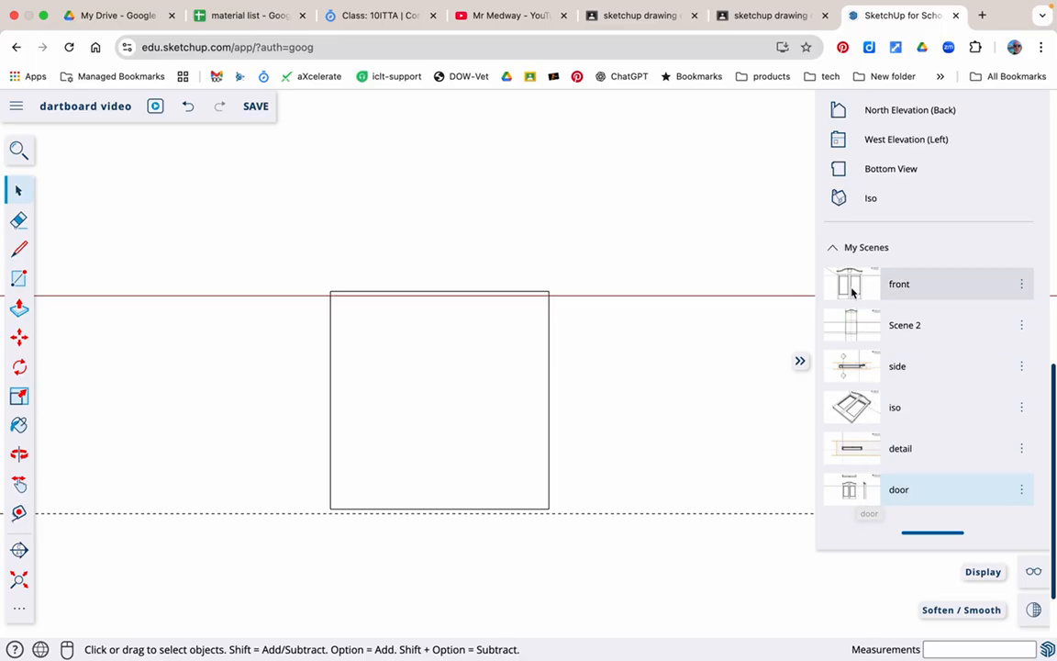
left_click(859, 496)
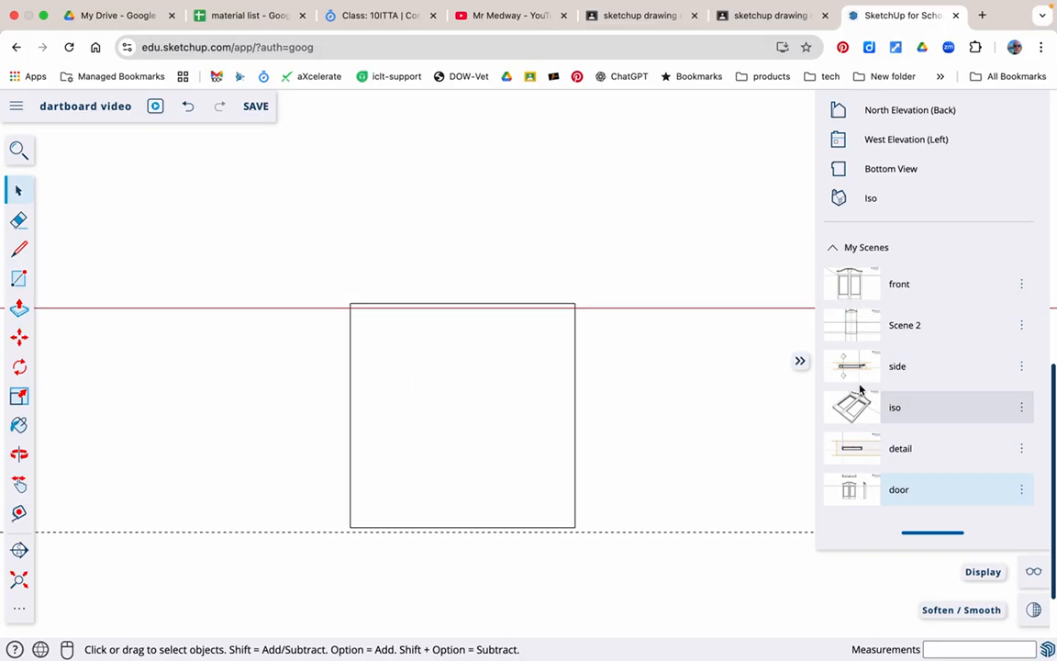
left_click(847, 289)
scroll(847, 288, "down", 2)
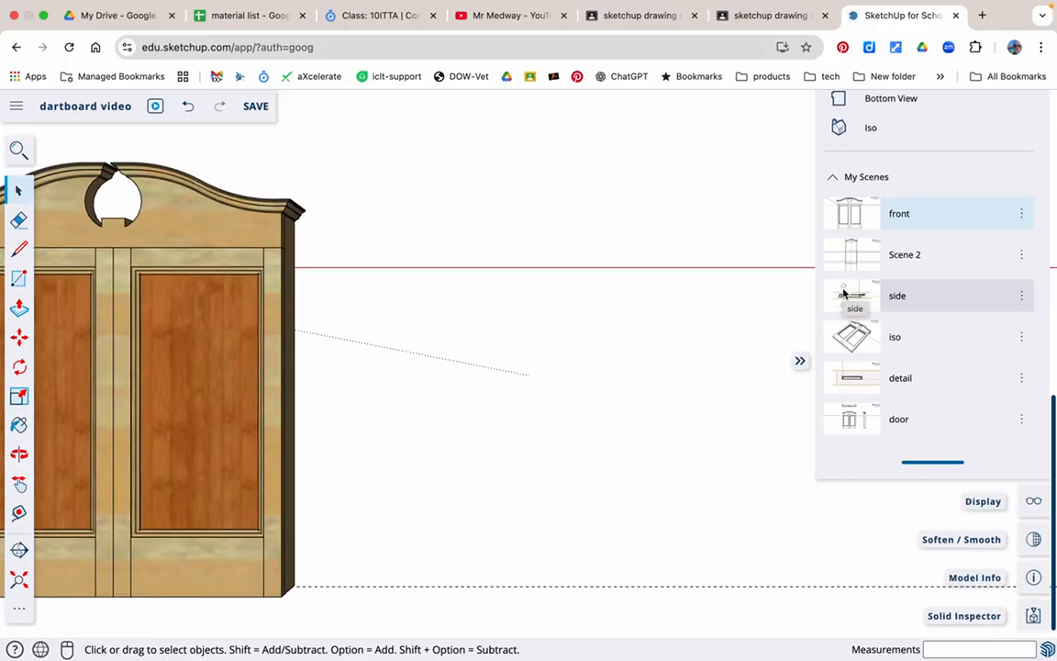
scroll(489, 355, "up", 2)
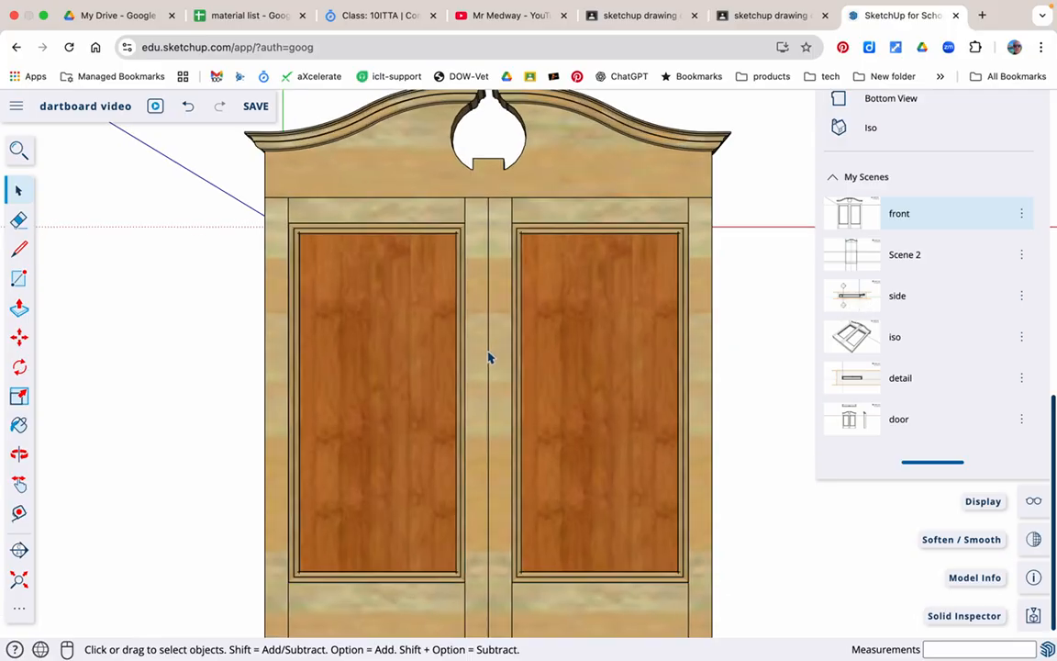
scroll(495, 347, "down", 3)
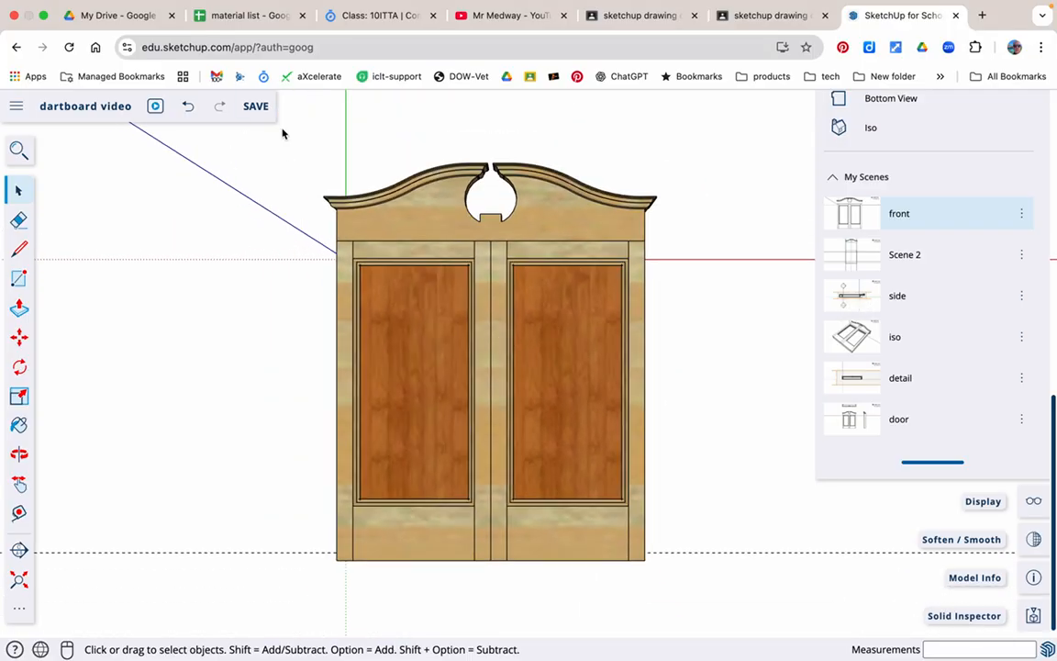
Step: Copy the whole cabinet about 2690 mm along the red axis, onto the empty square beside the guide line
left_click_drag(283, 138, 729, 613)
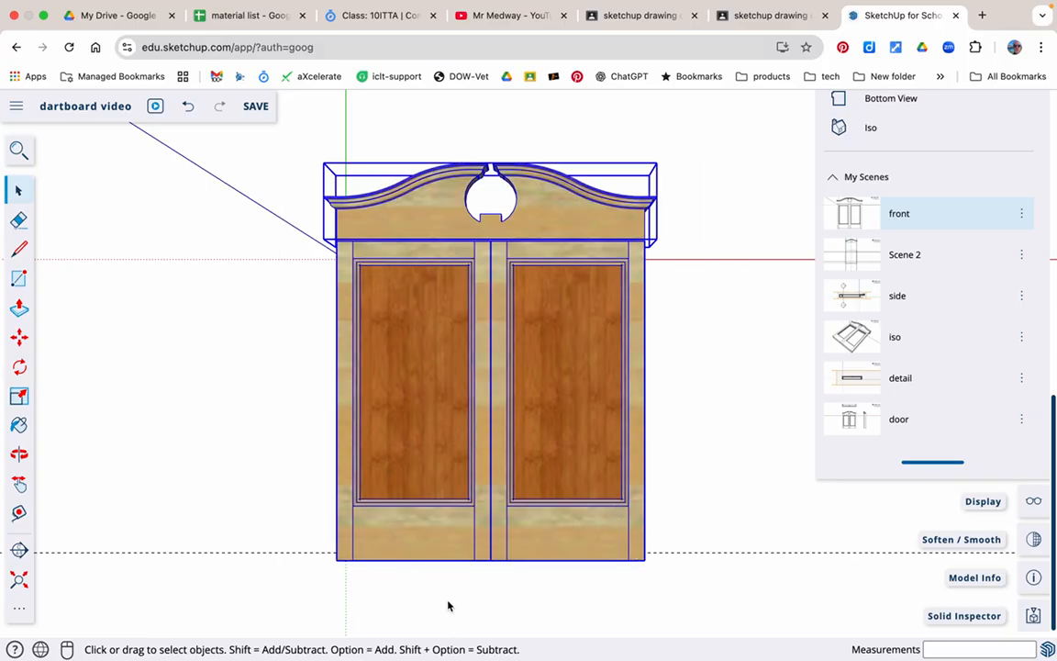
middle_click_drag(448, 606, 417, 339)
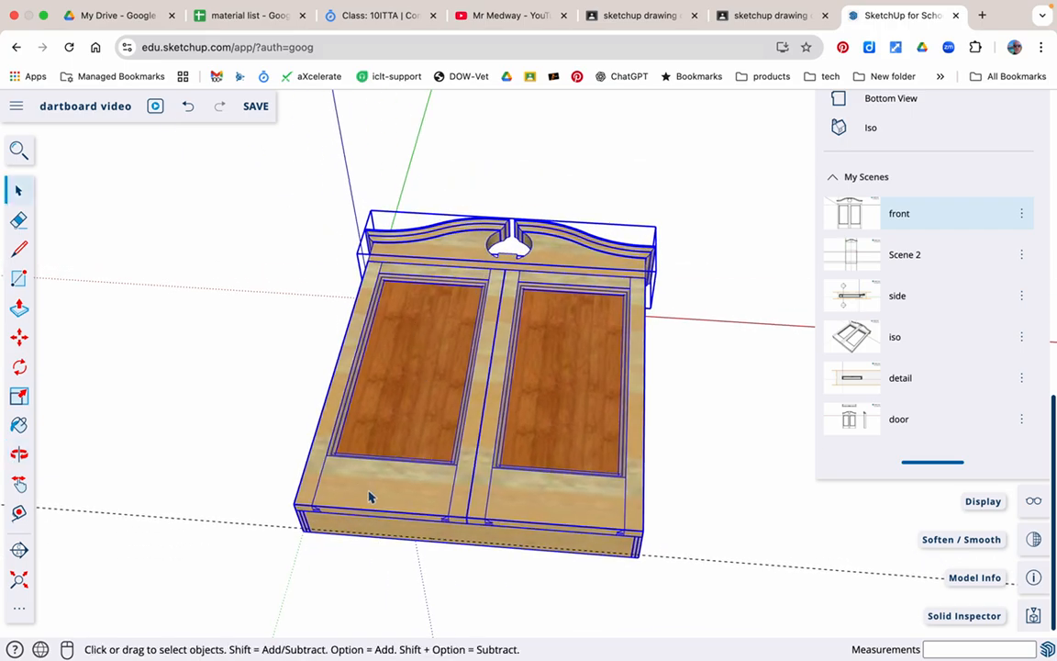
key("m")
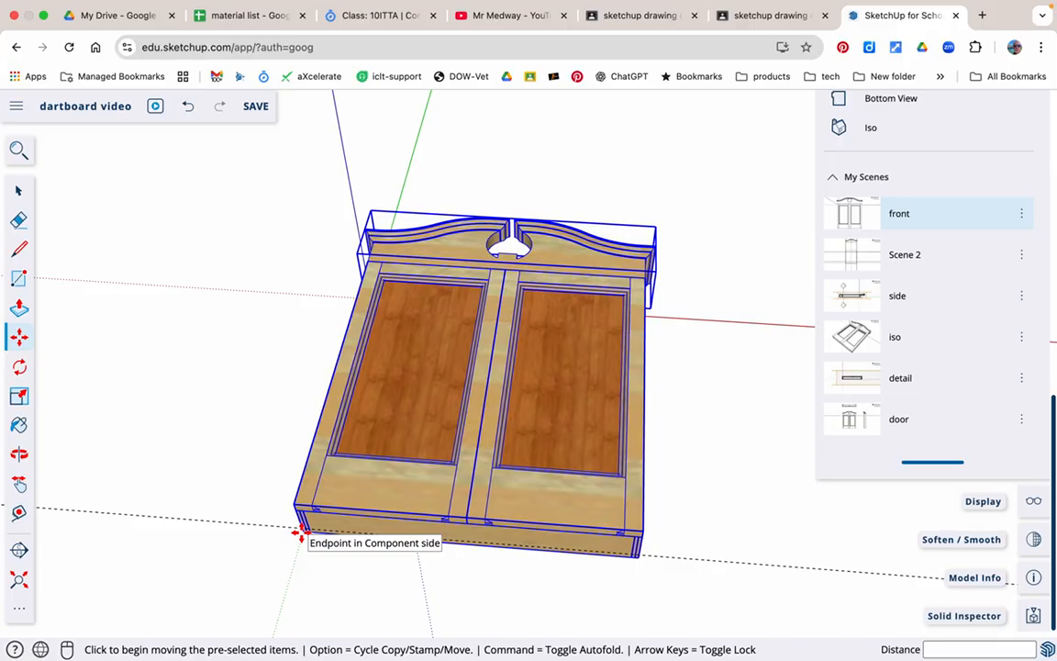
left_click(301, 532)
key("alt")
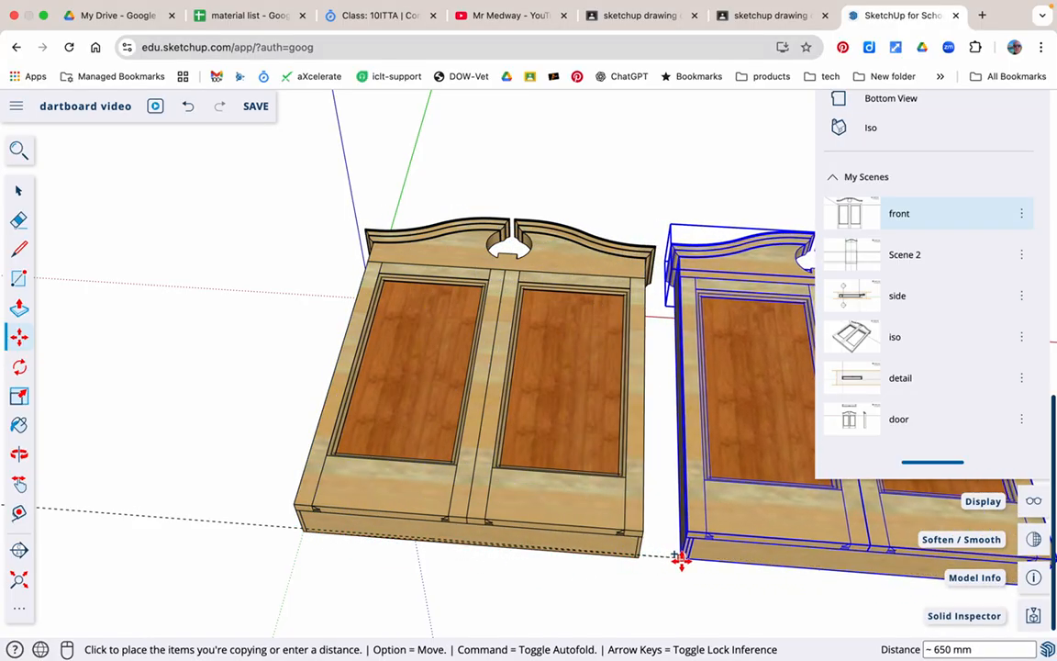
scroll(680, 562, "down", 5)
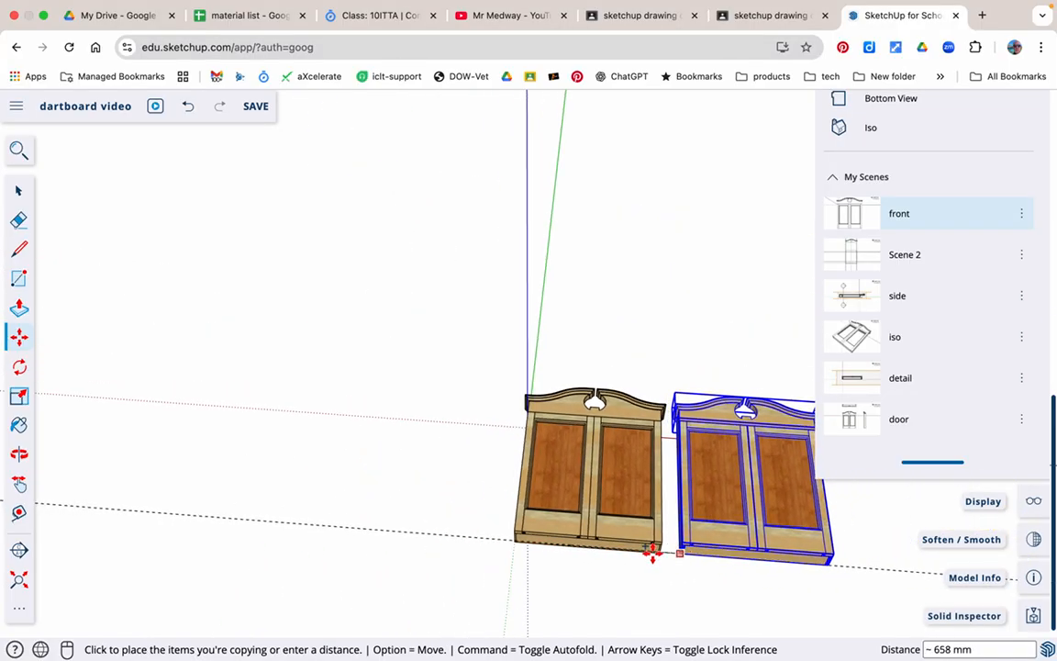
scroll(198, 465, "down", 5)
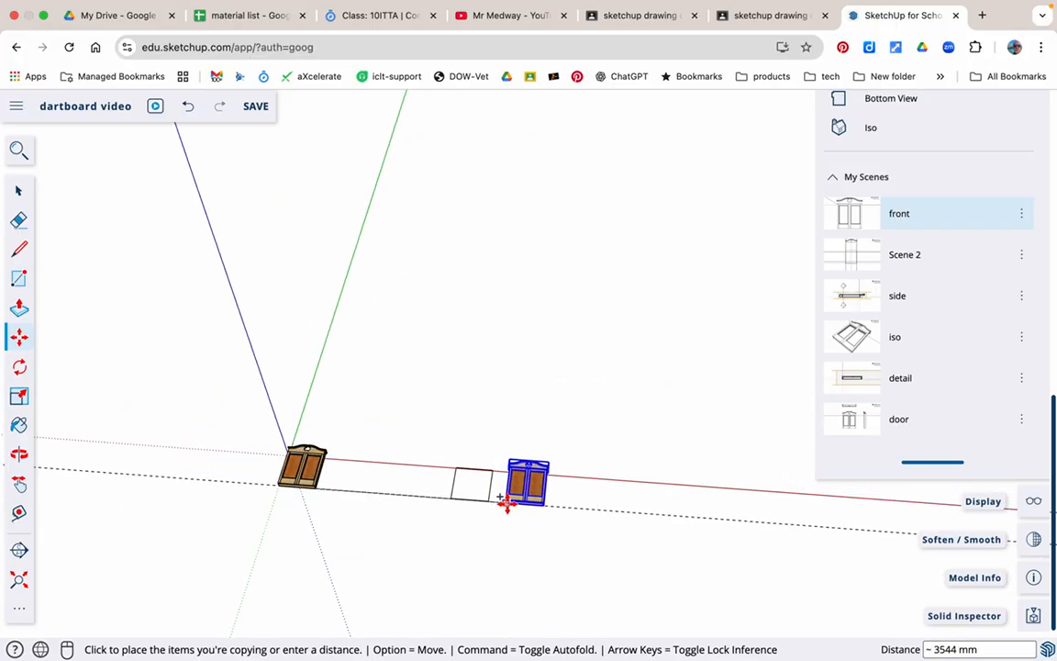
scroll(452, 501, "up", 10)
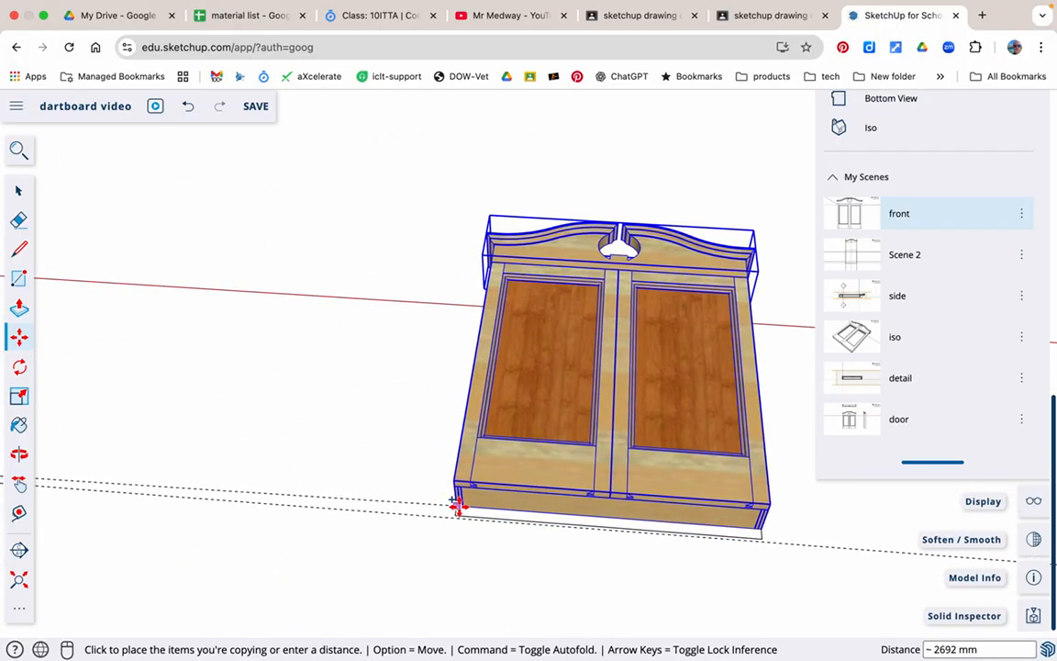
left_click(459, 510)
key("space")
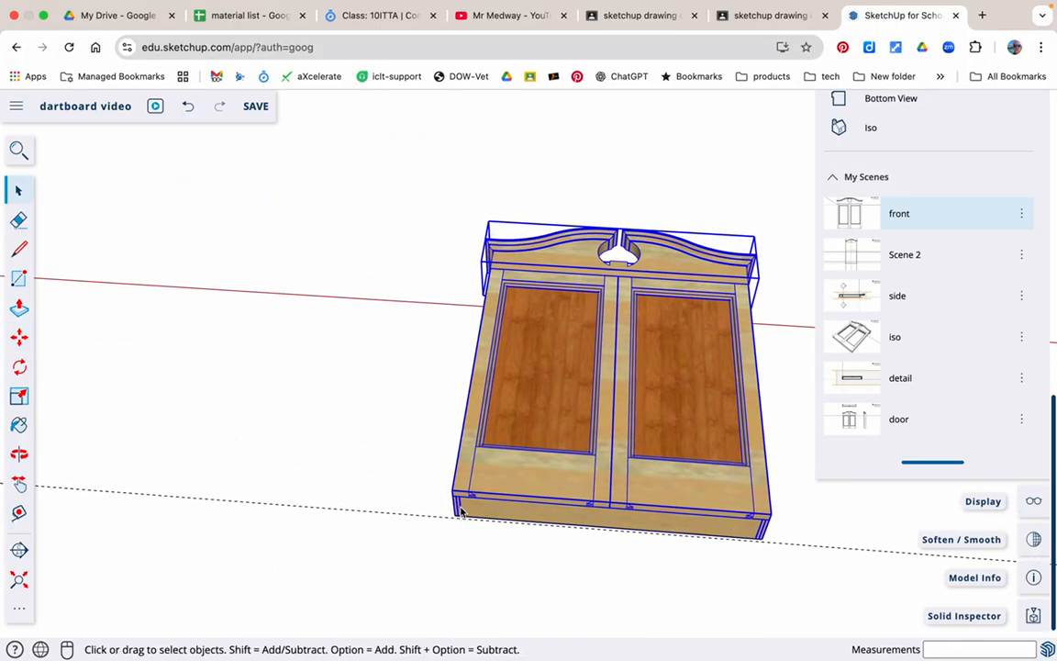
left_click(379, 472)
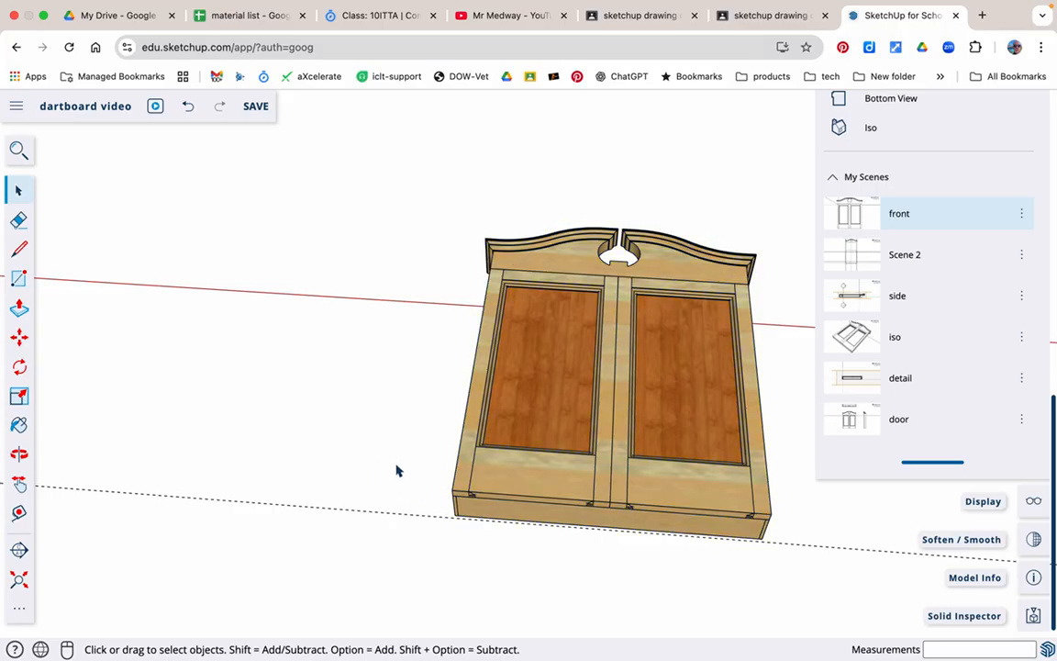
Step: Group all parts of the copied cabinet into one object
key("shift+z")
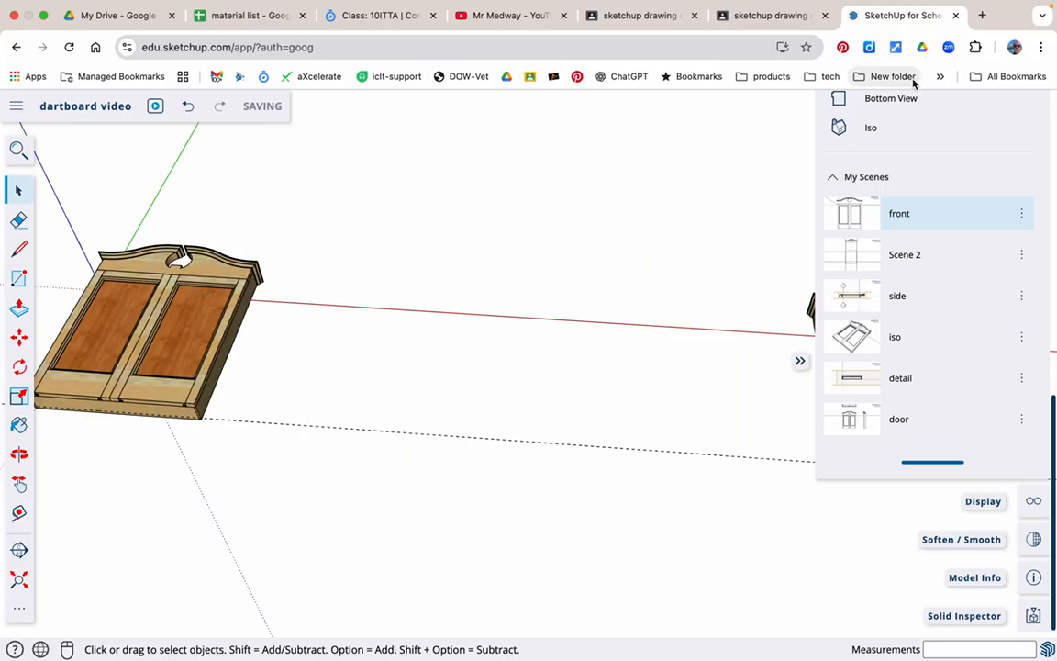
scroll(305, 368, "up", 1)
scroll(305, 359, "down", 3)
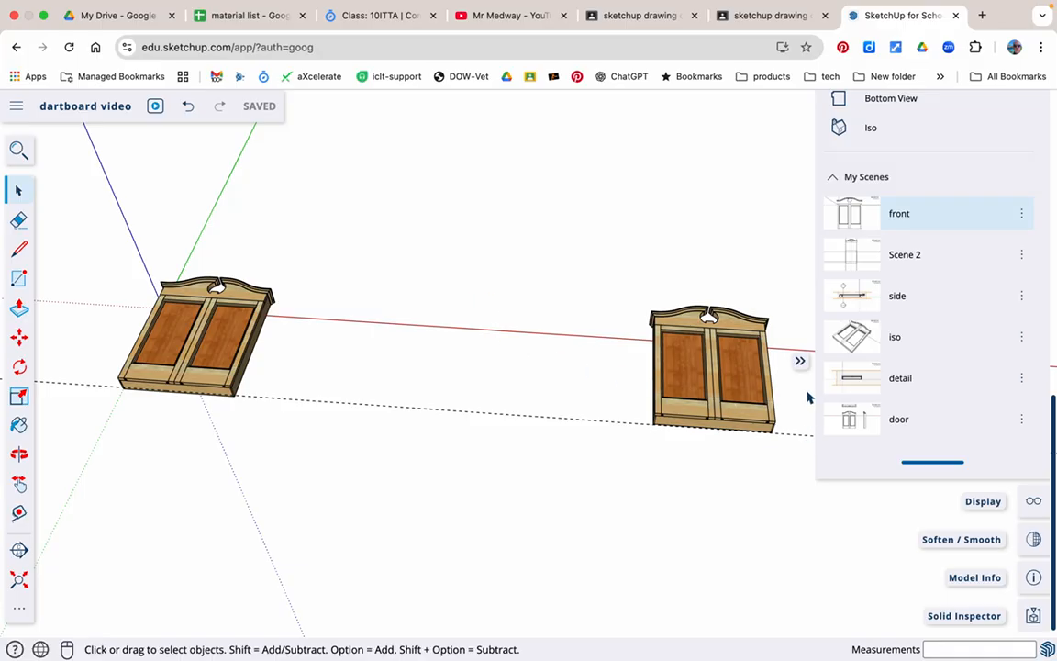
scroll(808, 397, "up", 5)
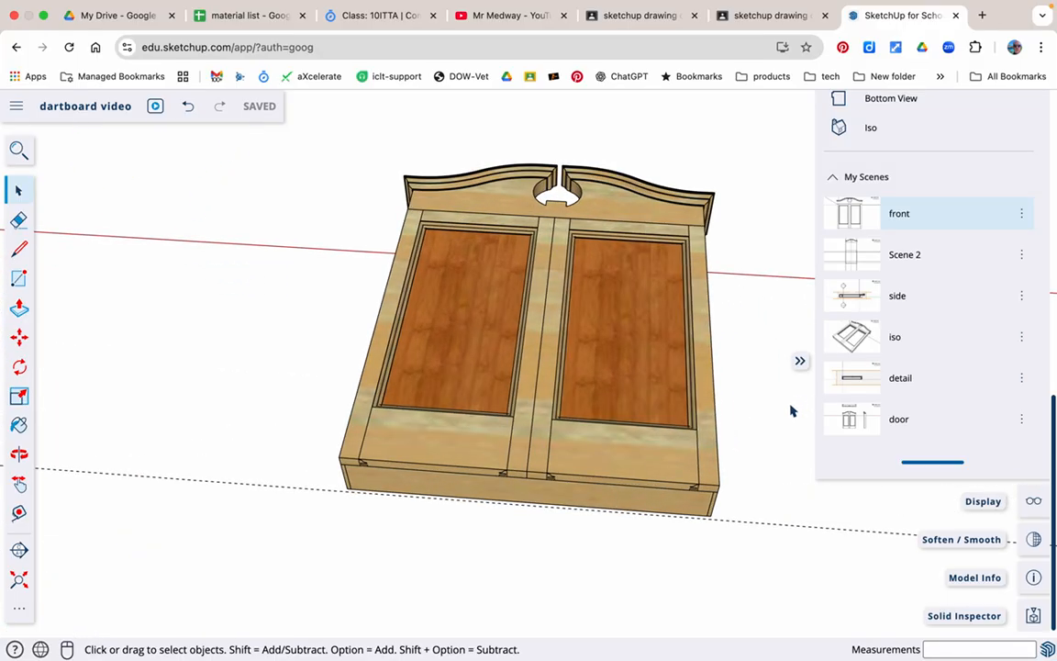
middle_click_drag(768, 406, 808, 391, "shift")
middle_click_drag(711, 362, 492, 419, "shift")
key("space")
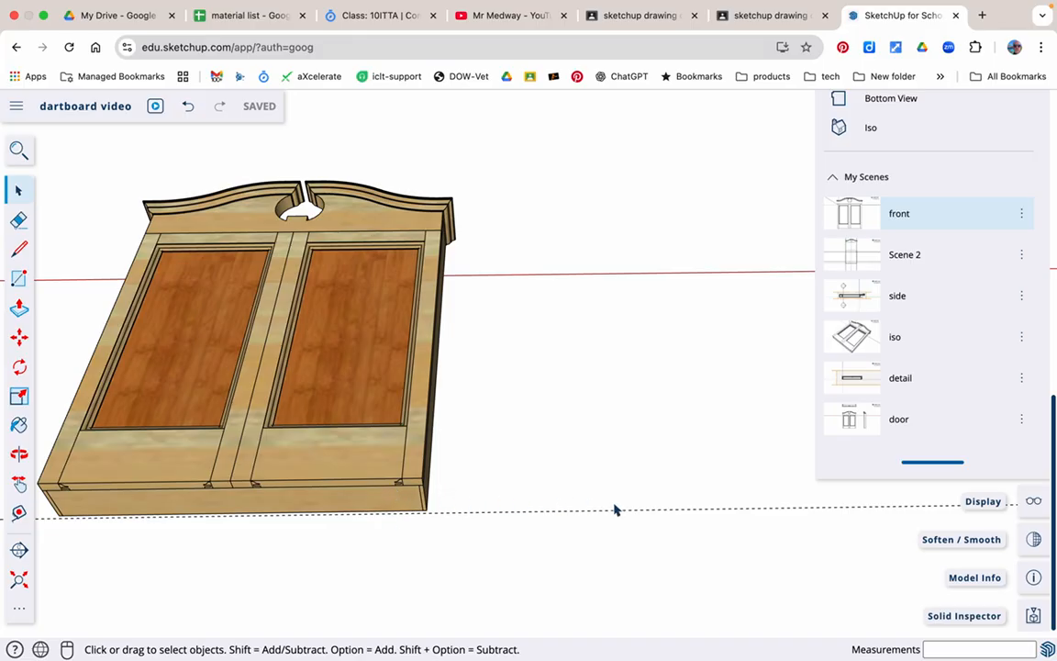
left_click(332, 512)
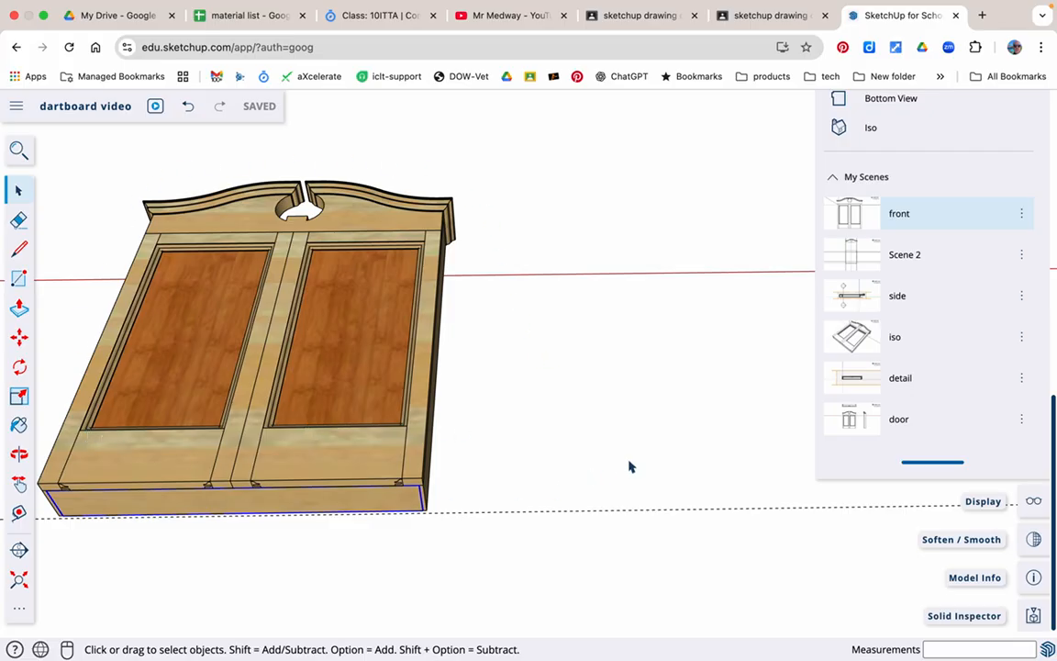
scroll(631, 466, "up", 1)
scroll(632, 466, "down", 2)
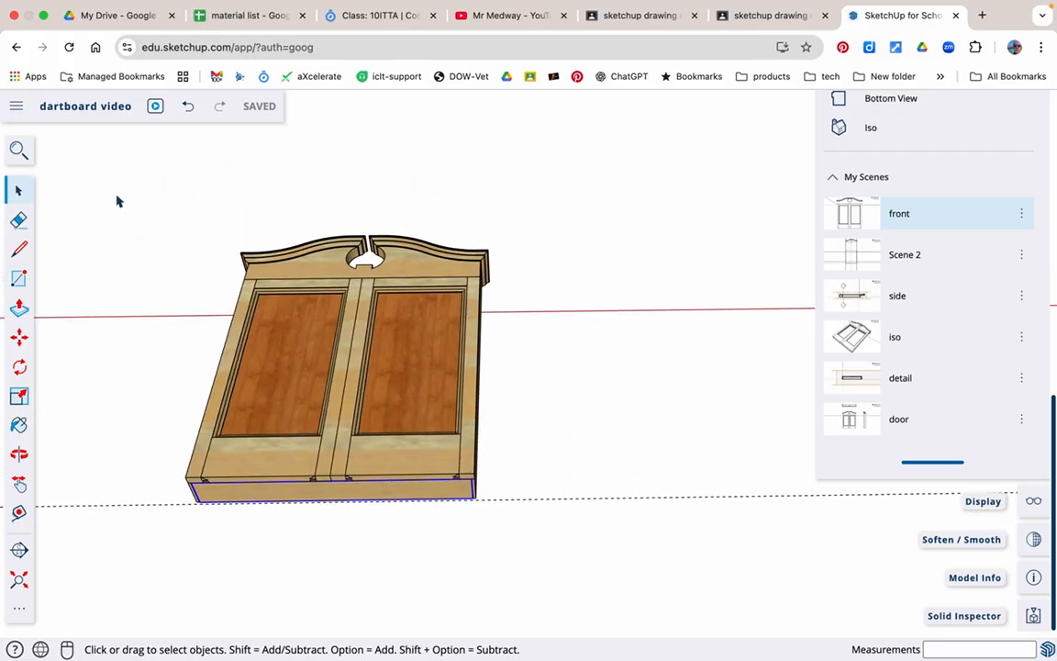
left_click_drag(113, 173, 595, 593)
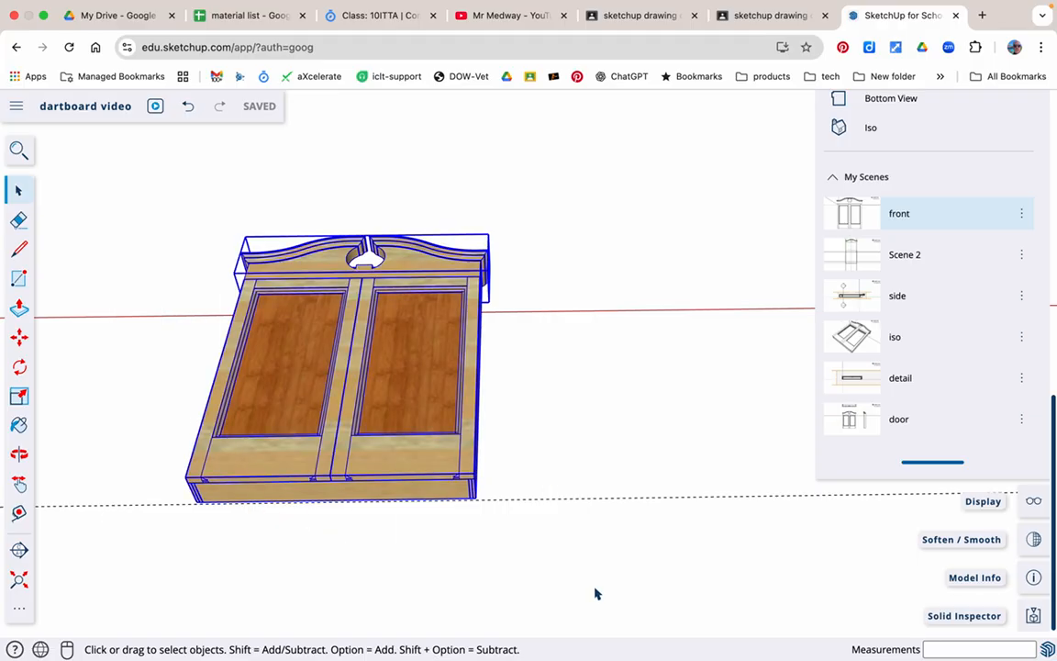
right_click(319, 360)
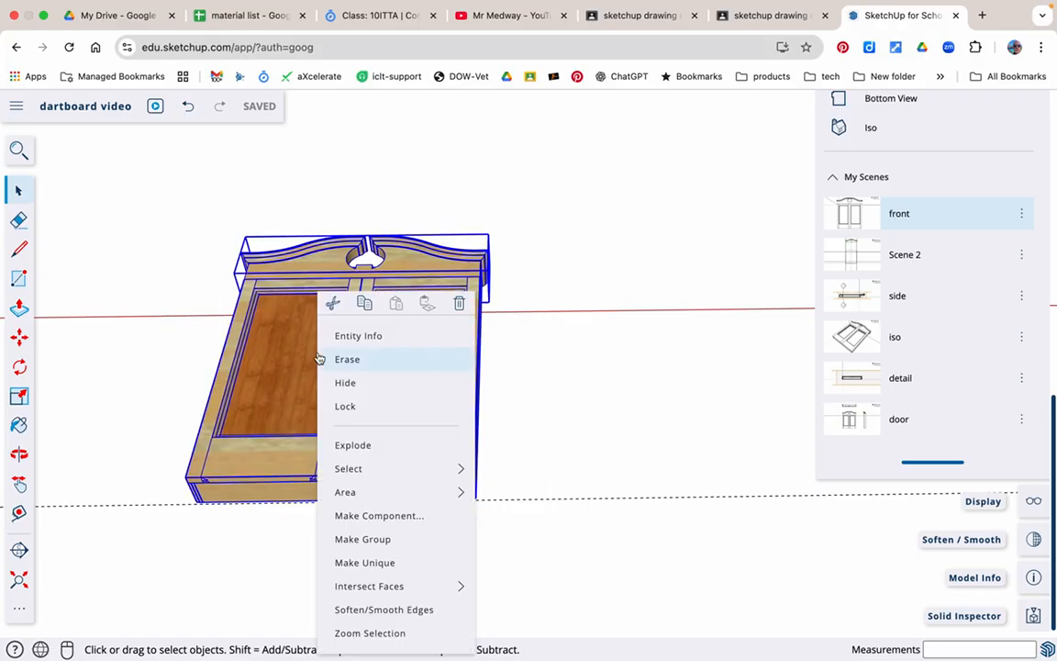
left_click(381, 540)
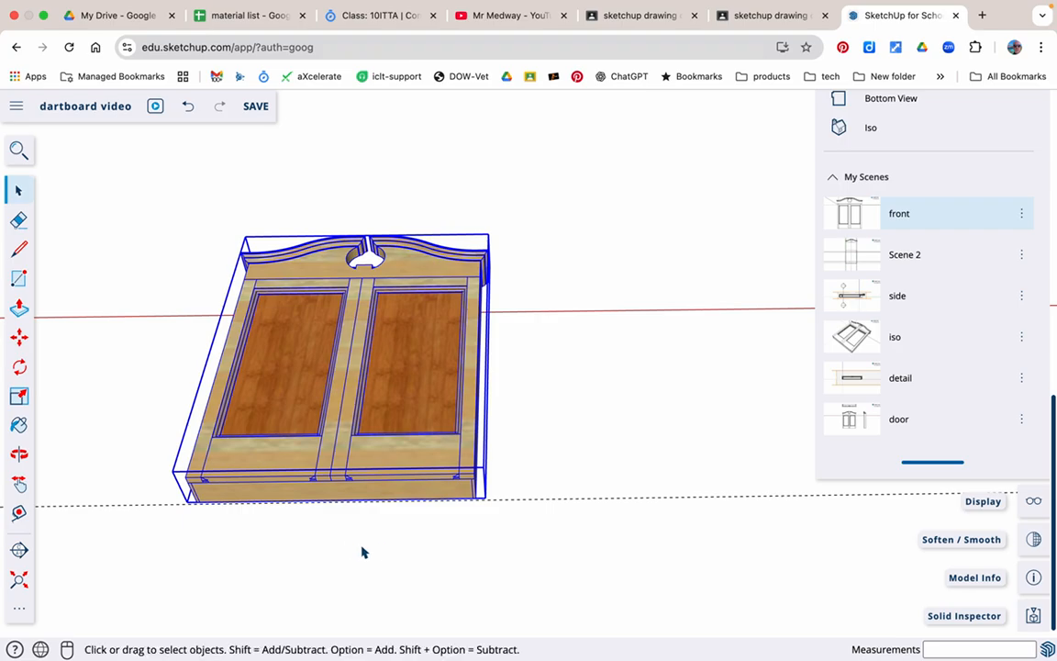
Step: Place a copy of the grouped cabinet 821 mm along the red axis
key("m")
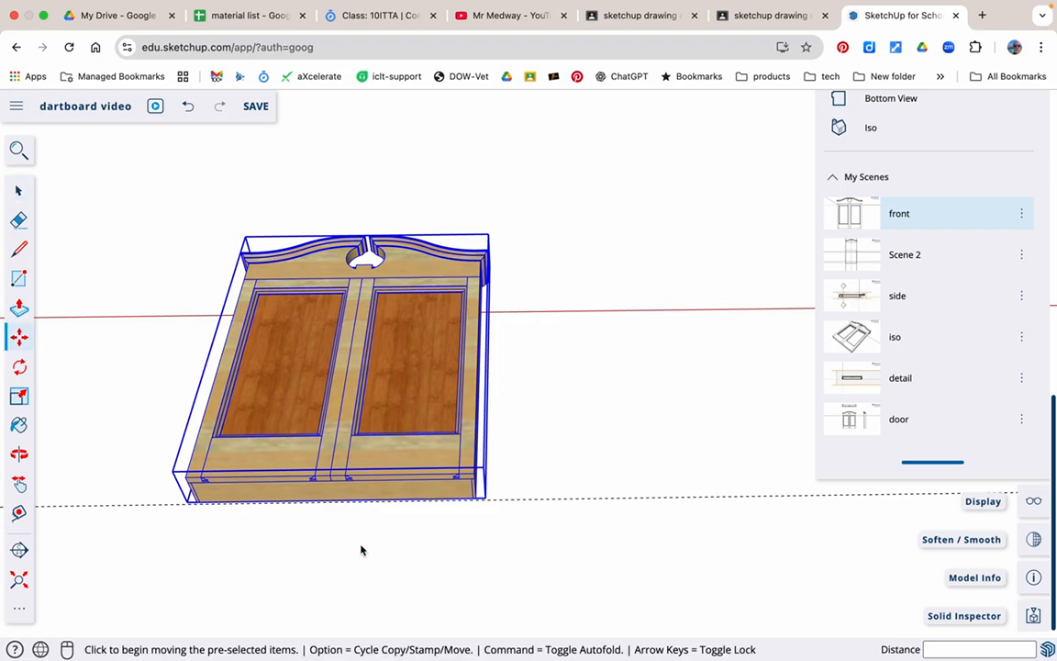
left_click(468, 498)
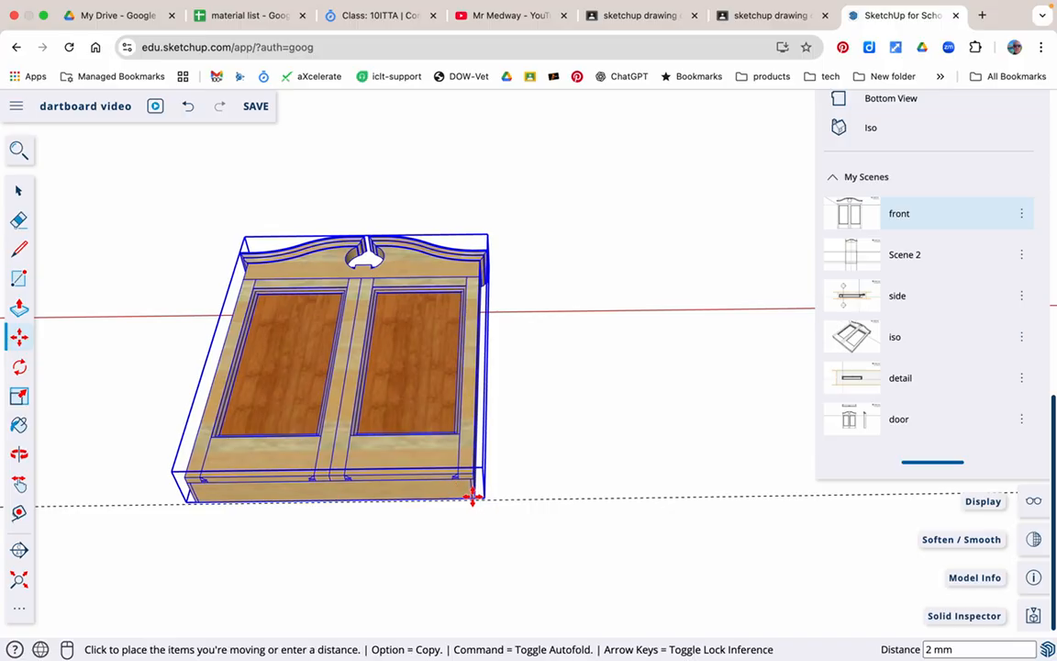
key("alt")
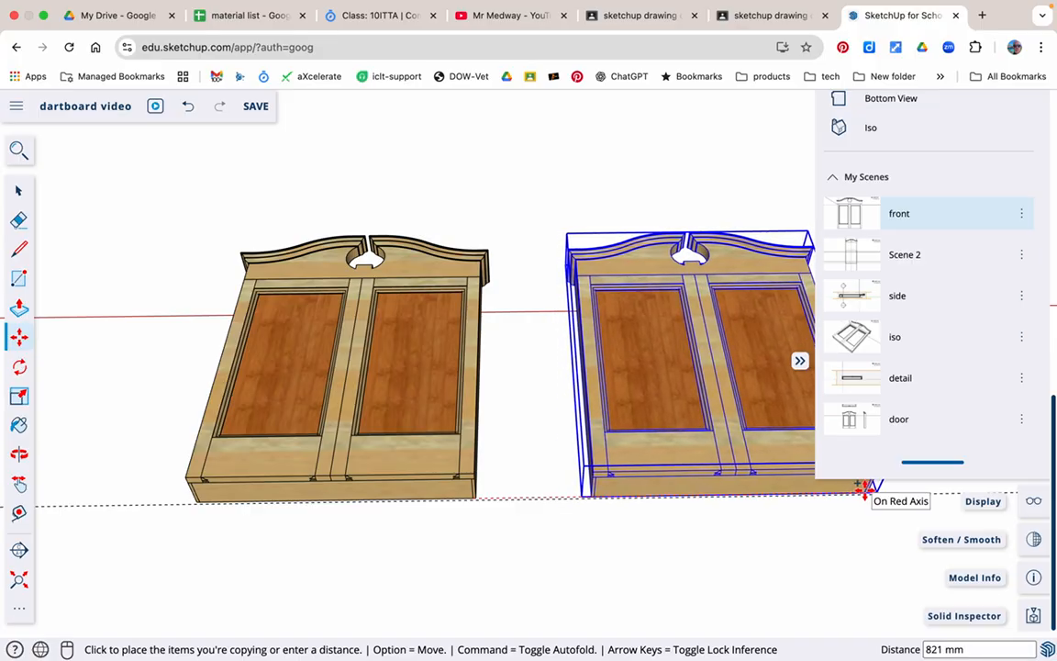
left_click(864, 487)
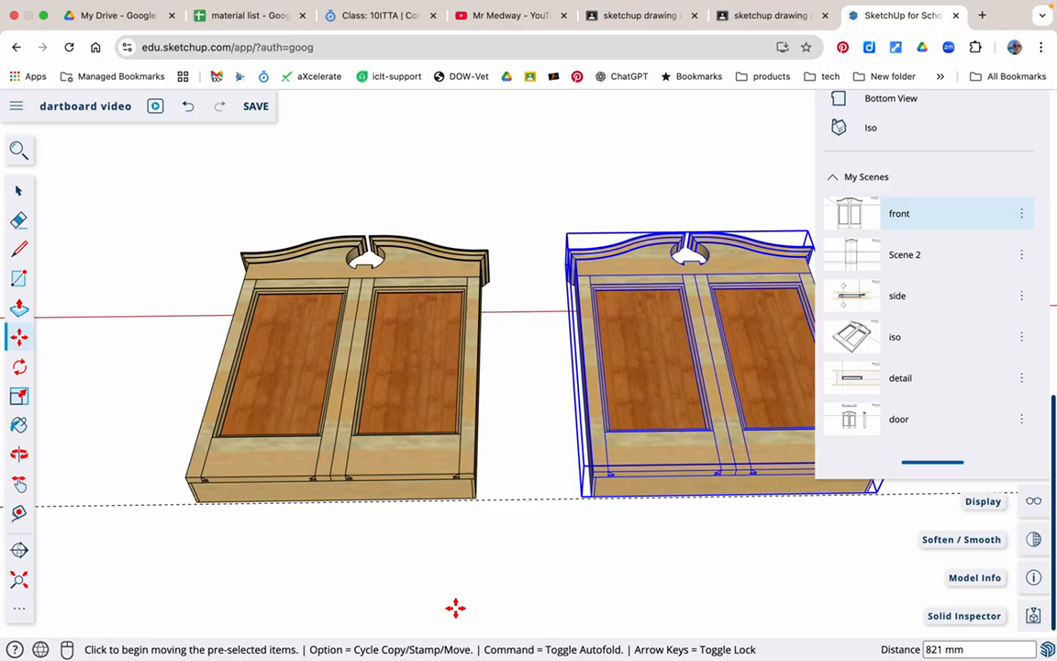
Step: Rotate the newest cabinet copy 90° about the green axis, using its lower-left corner as the centre
key("q")
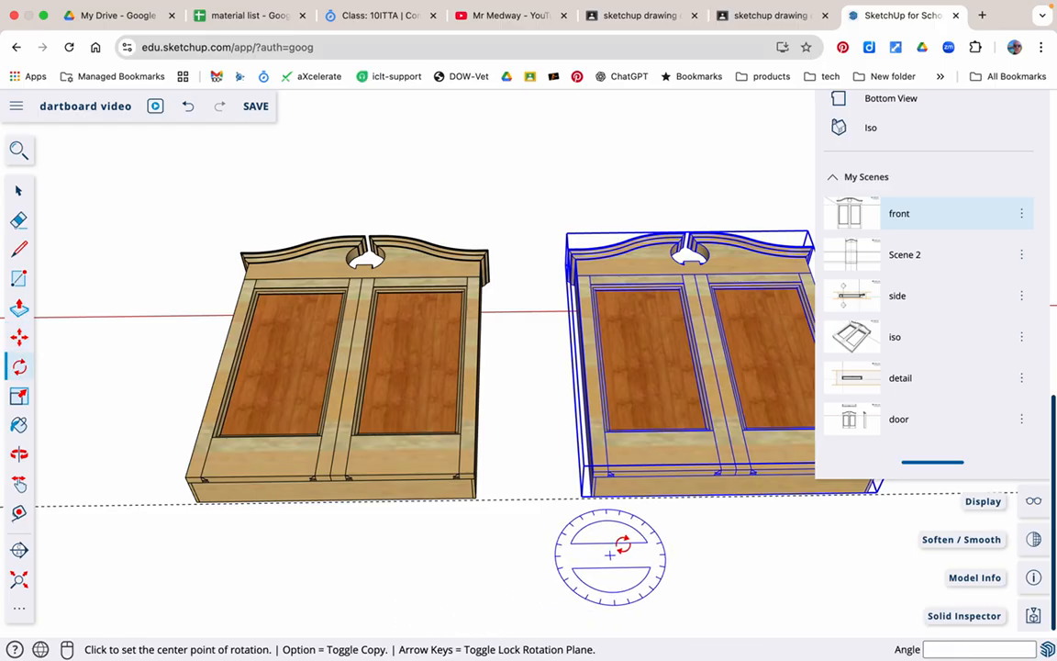
scroll(601, 499, "up", 10)
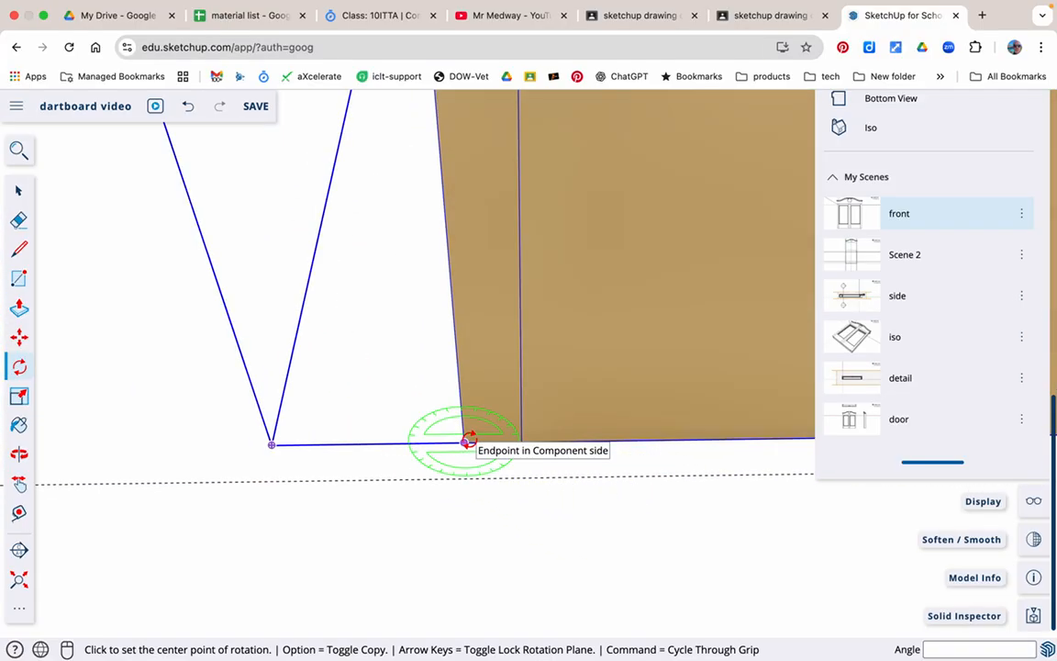
left_click(465, 443)
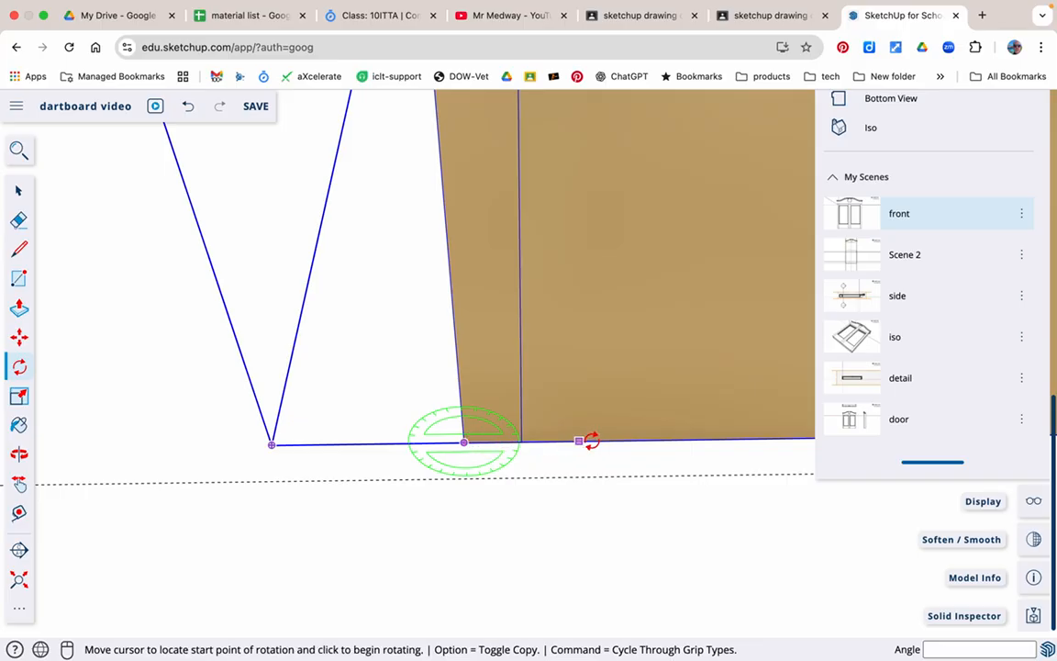
left_click(684, 439)
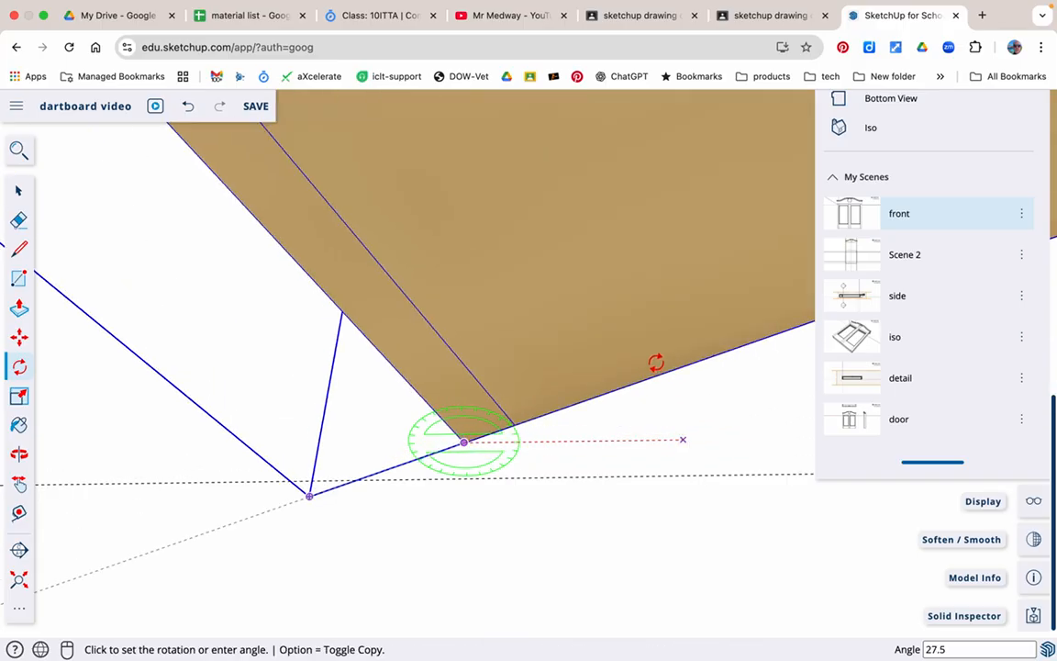
type("9")
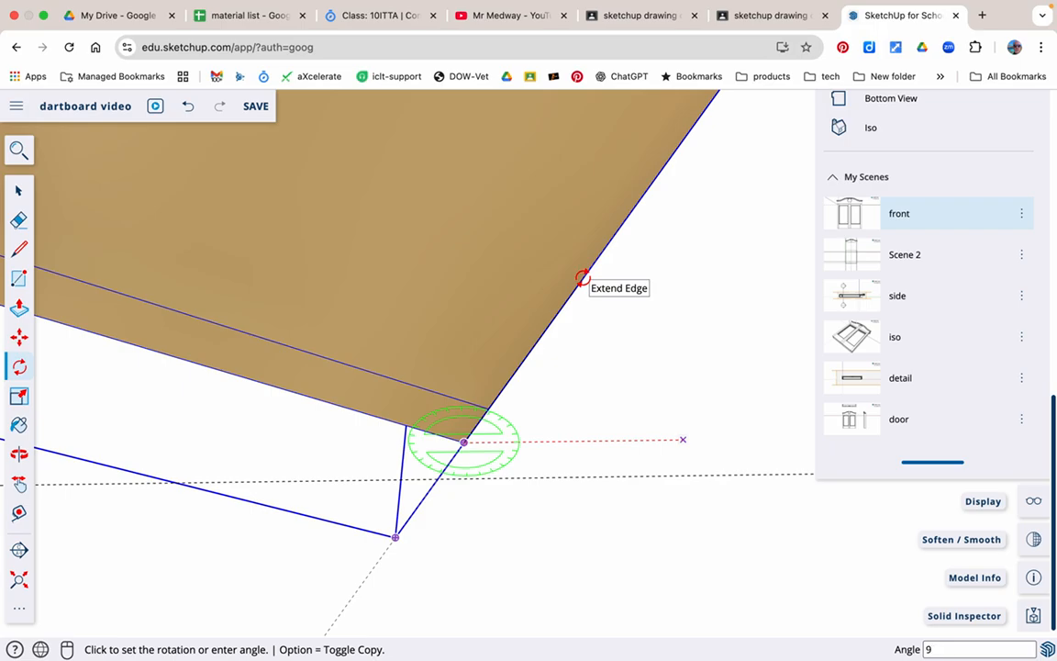
type("0")
key("Return")
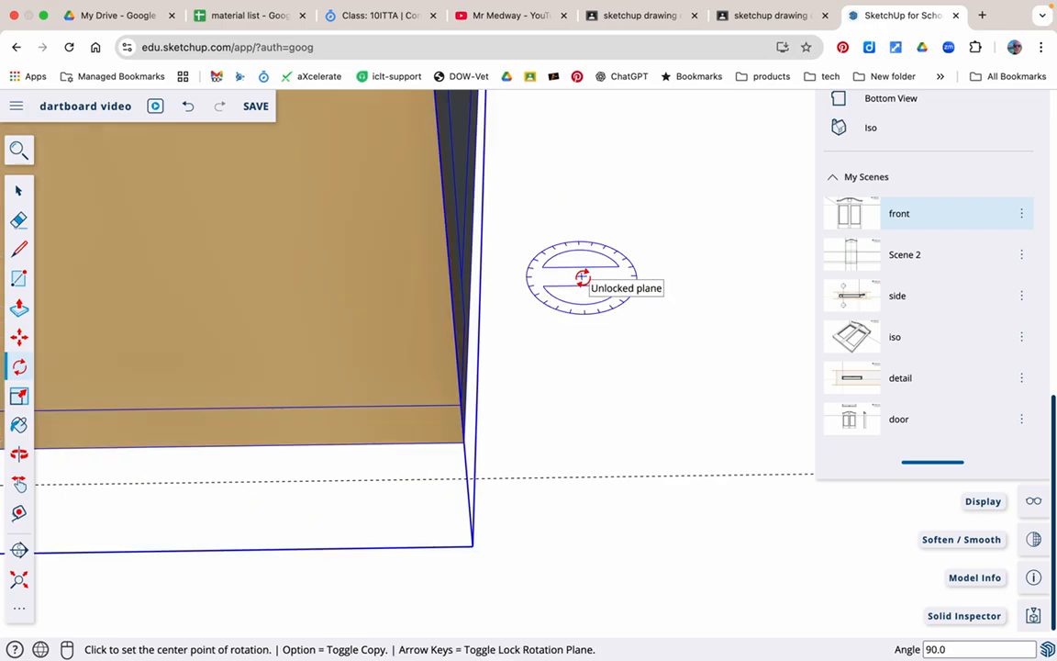
Step: Place a copy of the flat grouped cabinet 1018 mm along the green axis, behind its curved top edge
key("shift+z")
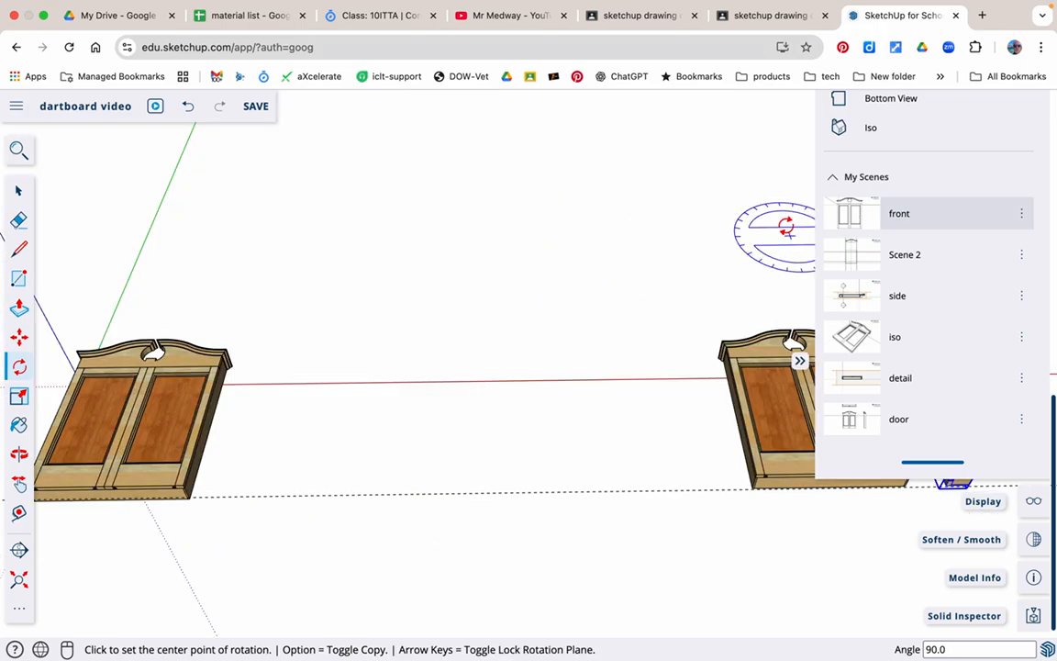
scroll(215, 286, "down", 3)
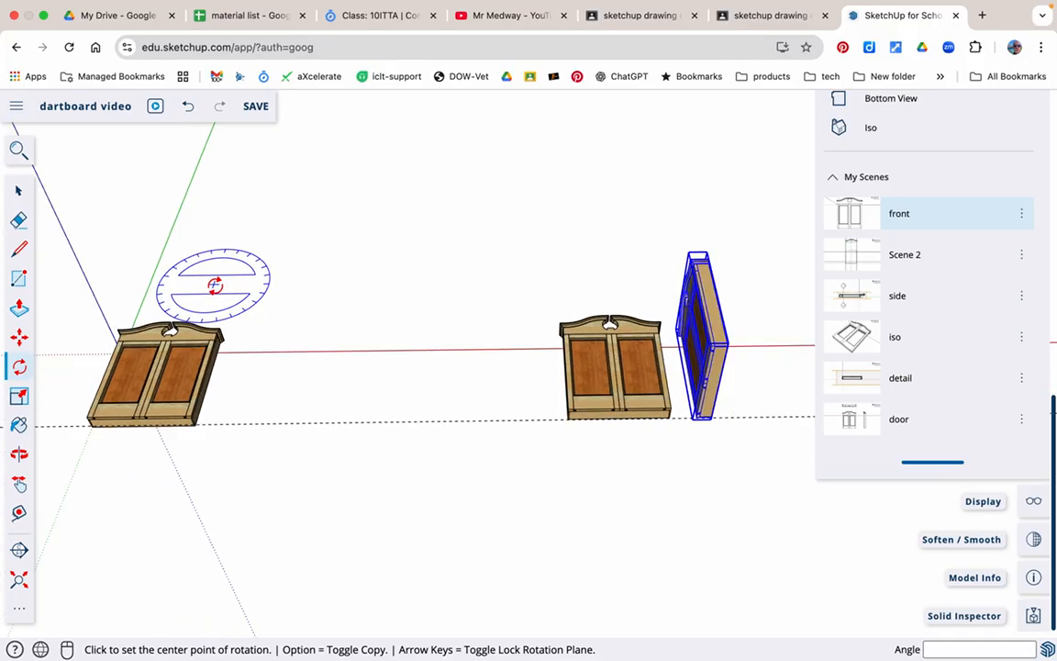
scroll(742, 396, "up", 6)
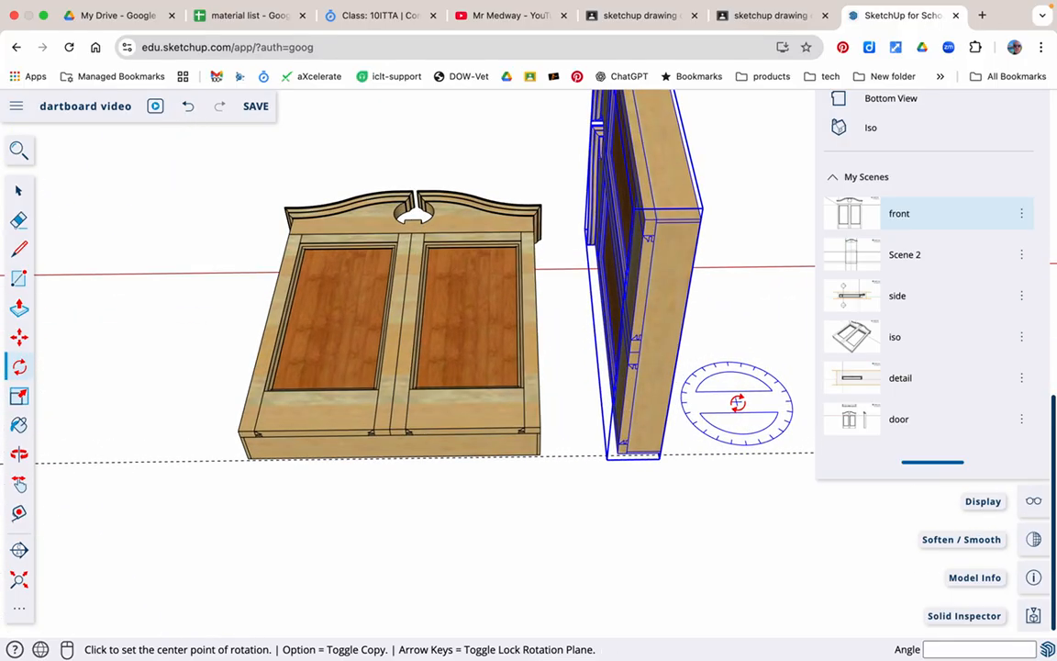
scroll(731, 407, "down", 2)
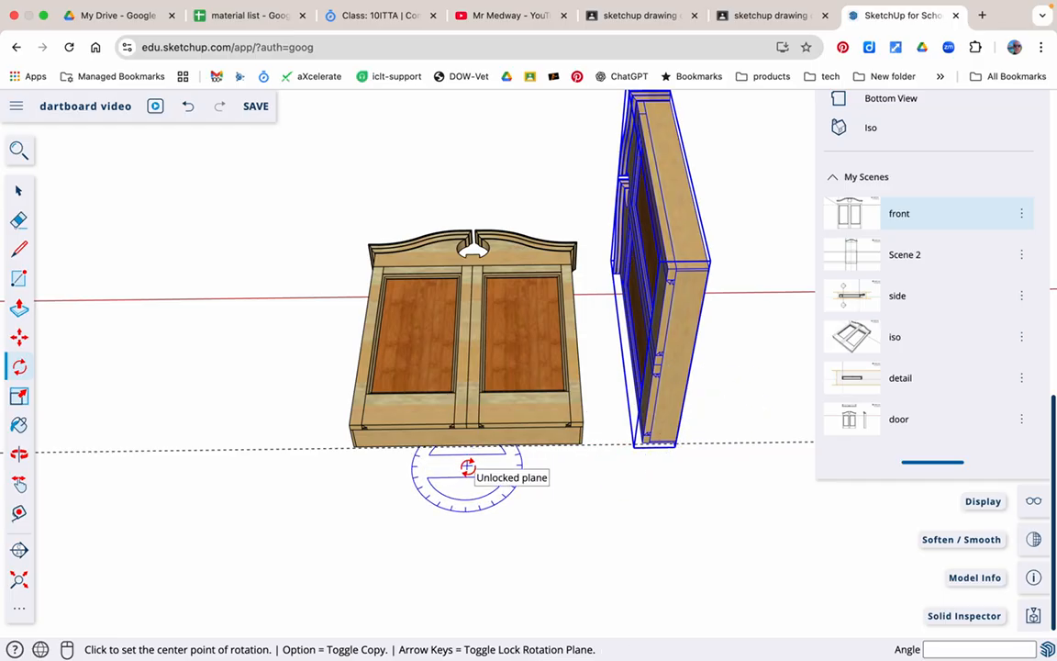
key("space")
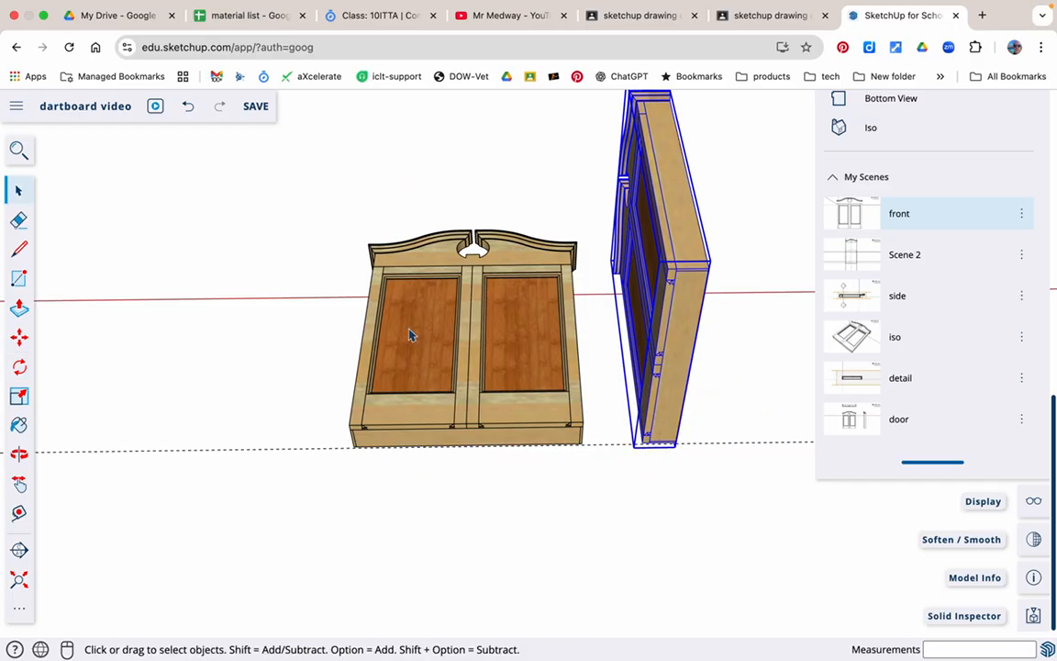
left_click(400, 415)
key("m")
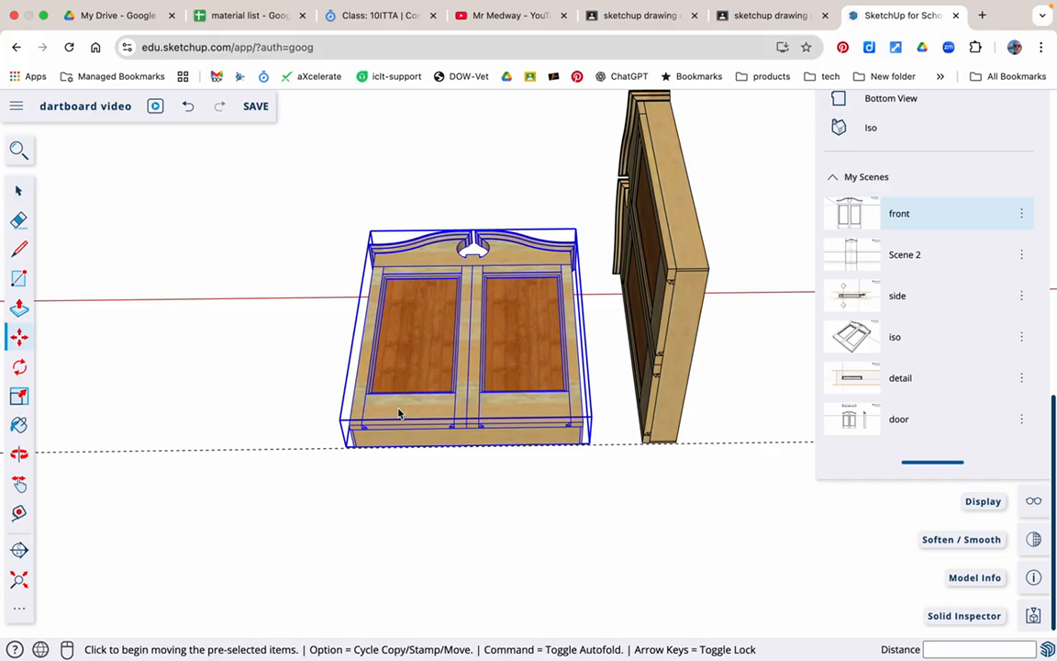
left_click(354, 445)
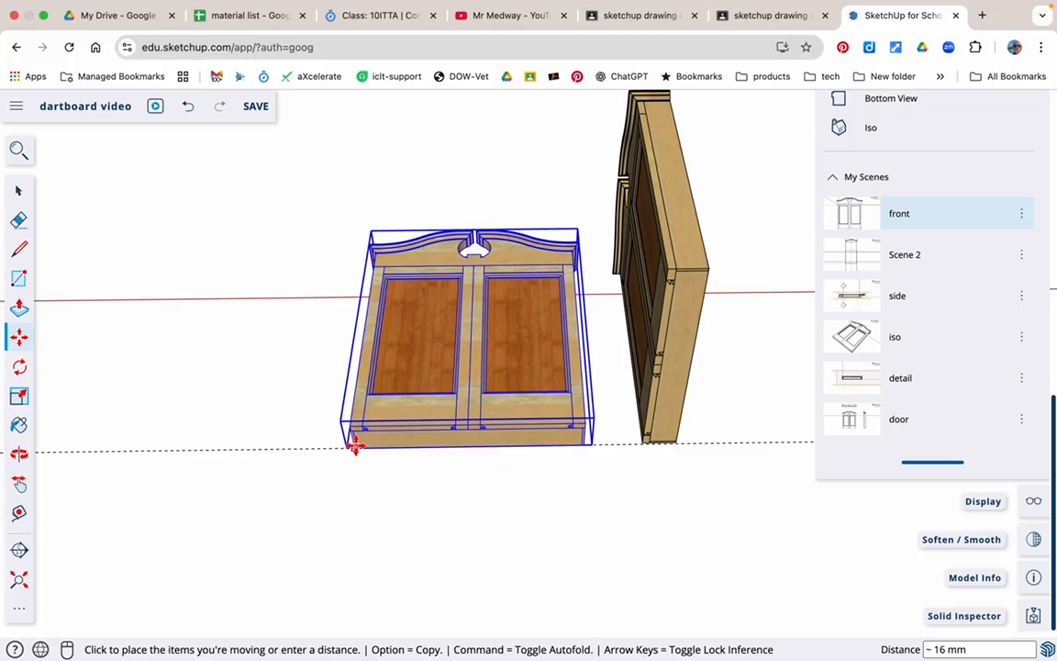
key("alt")
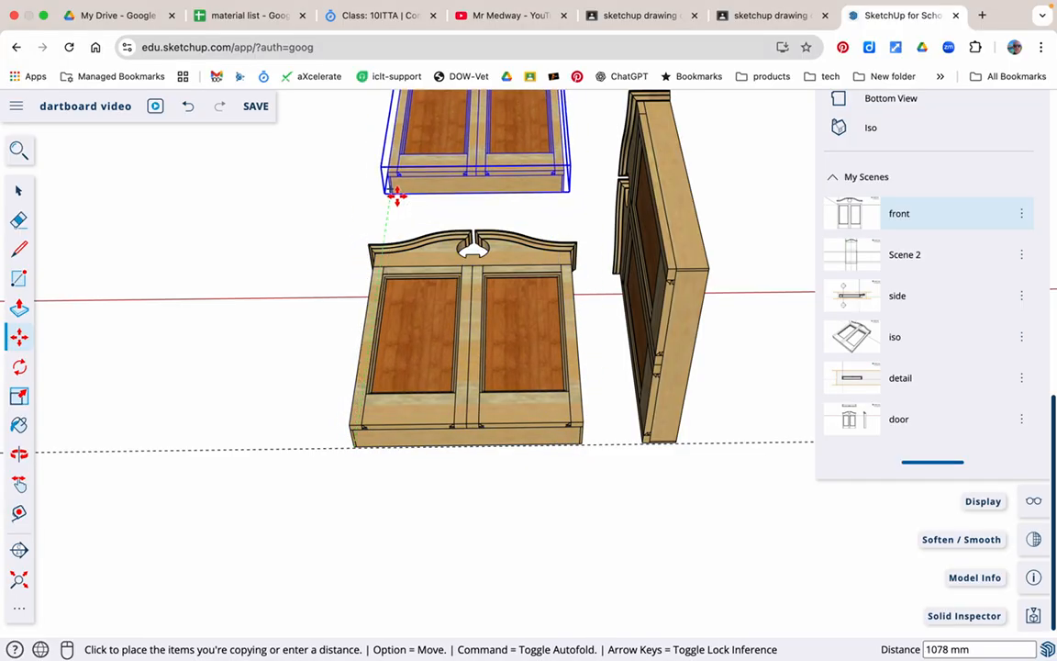
left_click(389, 204)
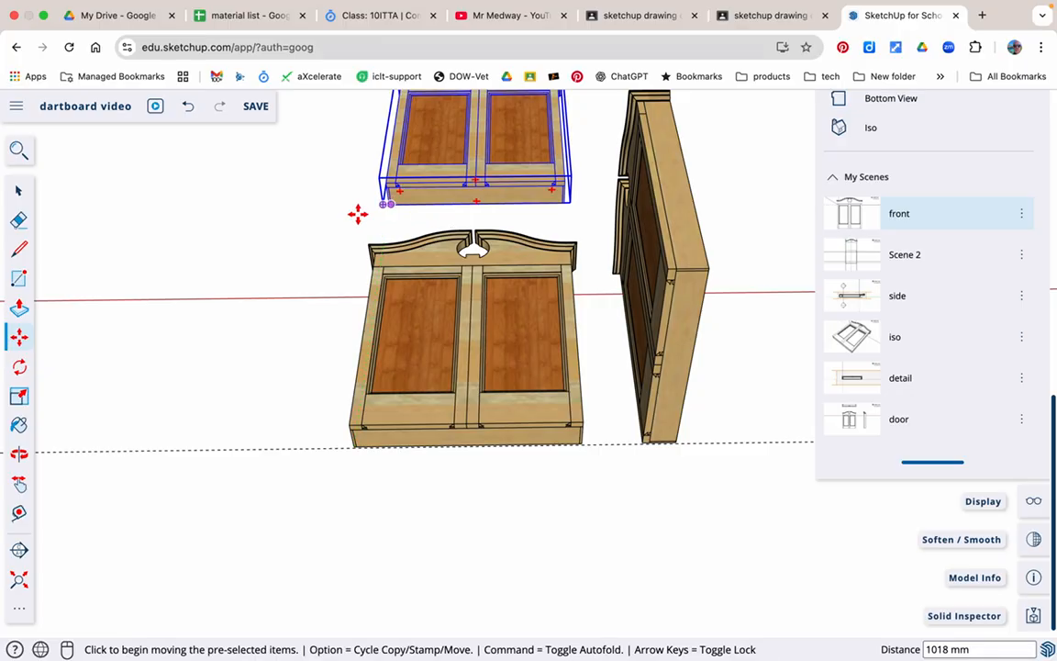
Step: Rotate the new cabinet copy 90° about the red axis from its lower corner, and show the door scene
key("o")
left_click_drag(205, 277, 514, 245)
middle_click_drag(514, 245, 802, 227)
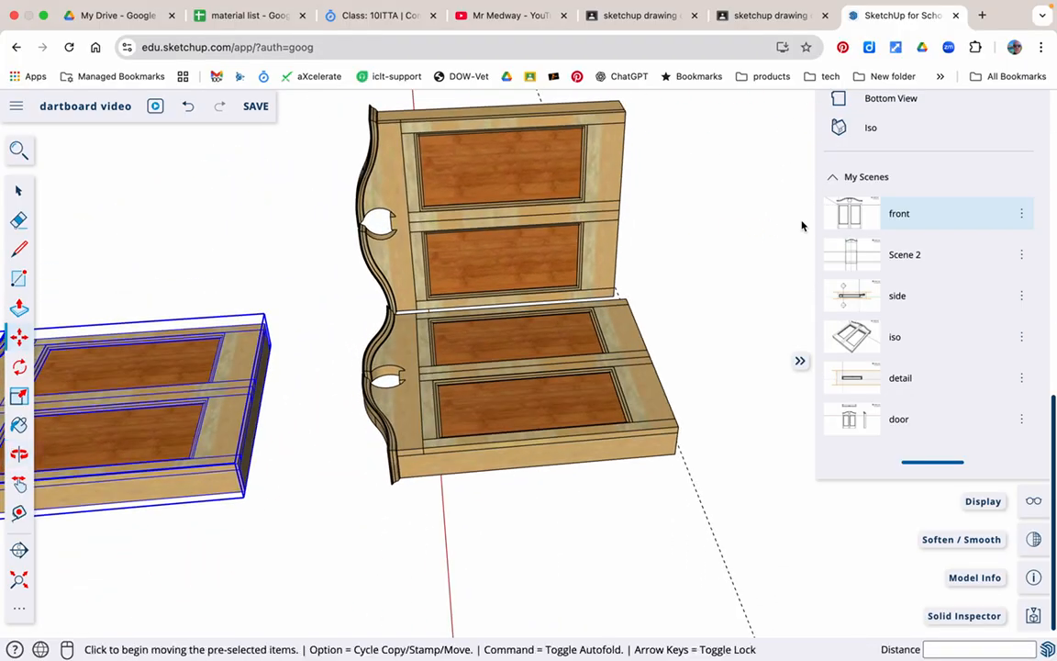
scroll(178, 496, "down", 3)
scroll(180, 495, "up", 5)
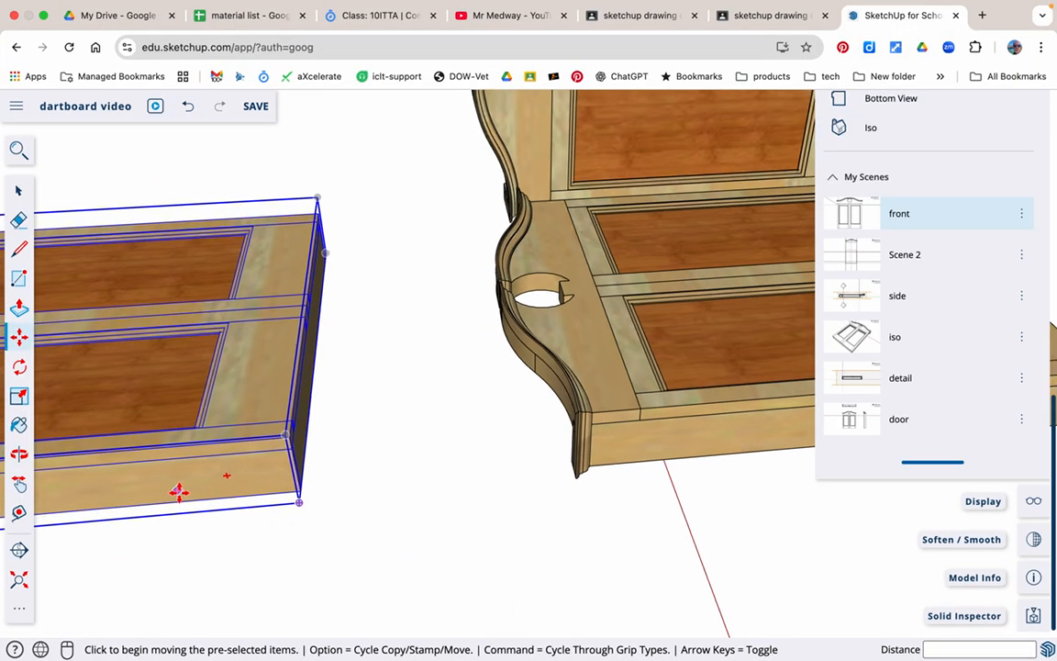
key("q")
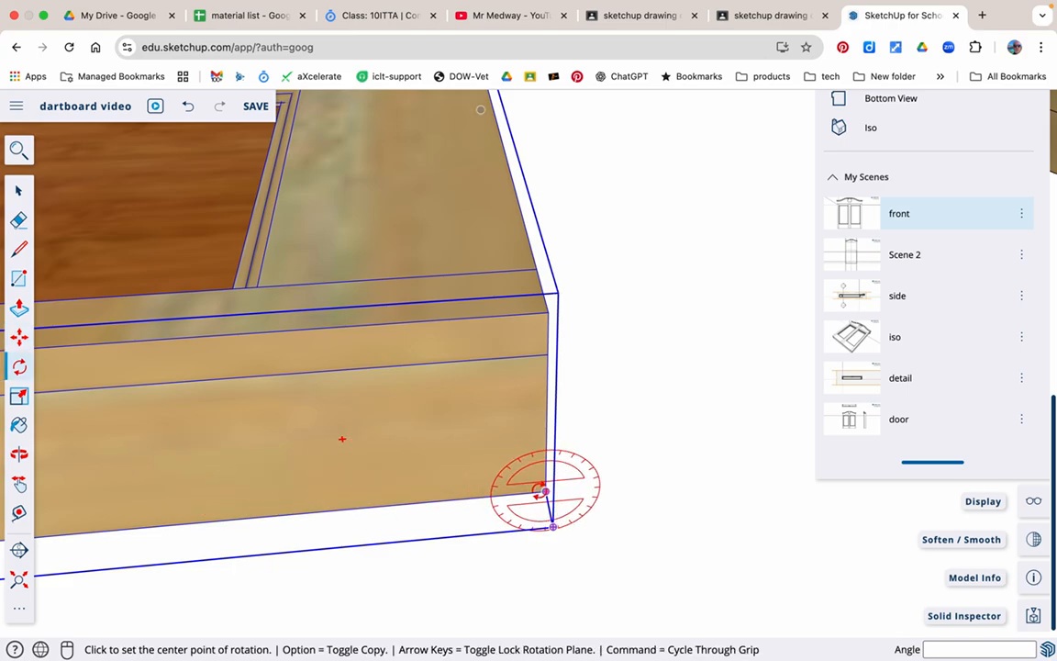
left_click(546, 491)
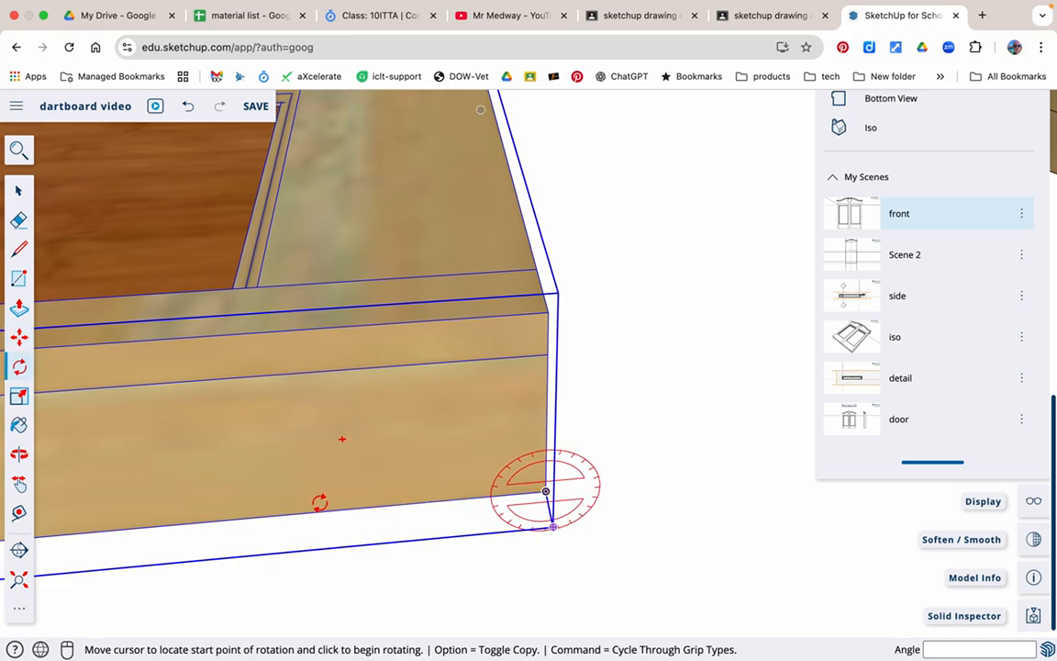
left_click(243, 516)
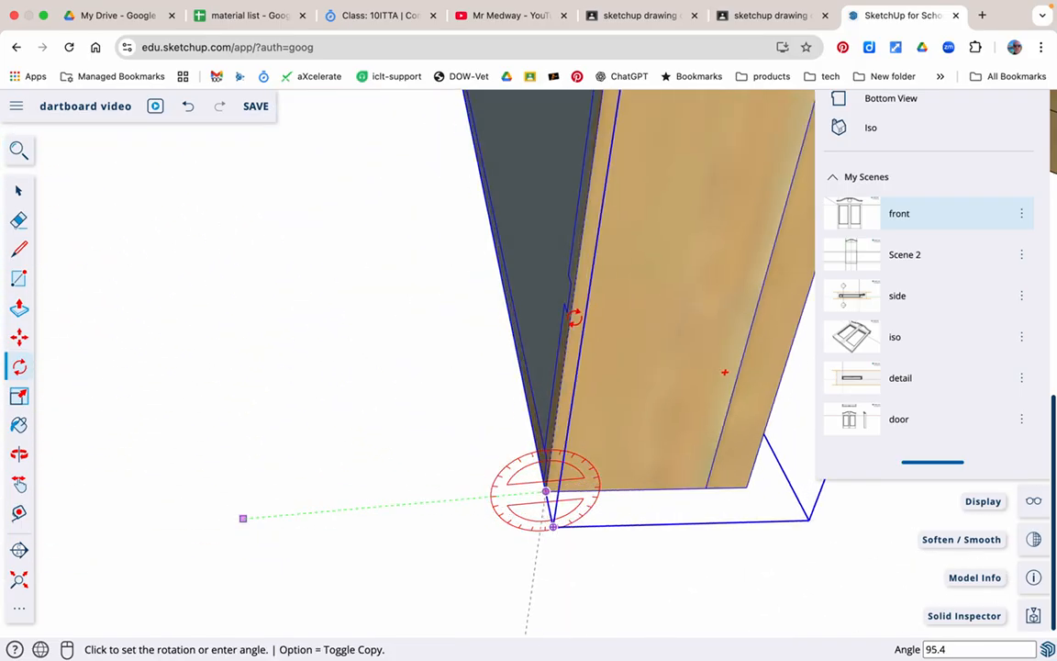
left_click(574, 316)
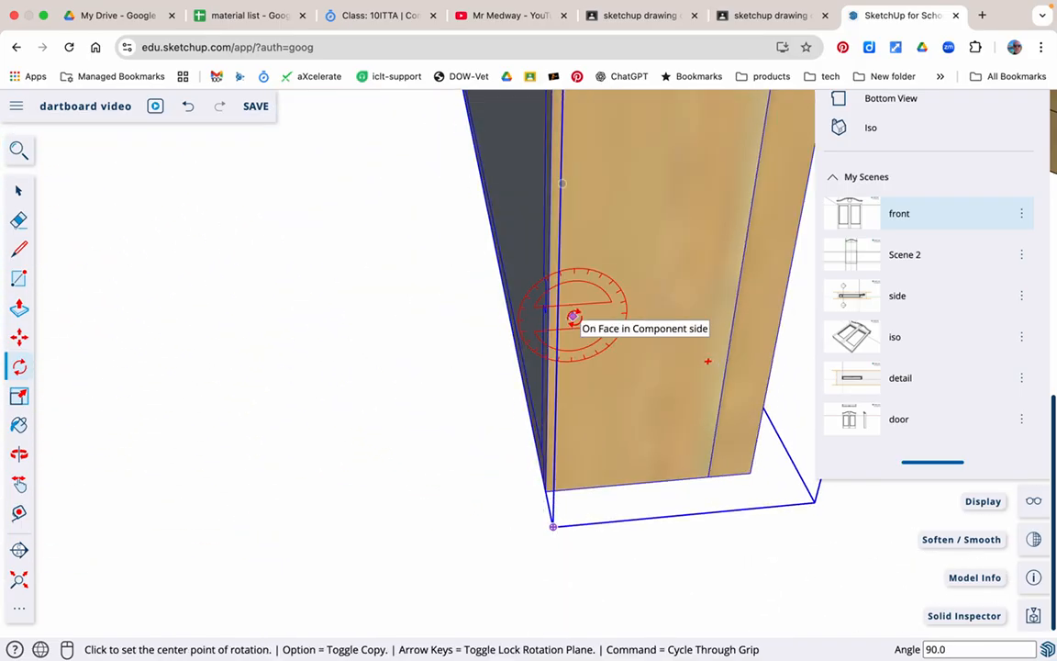
left_click(853, 421)
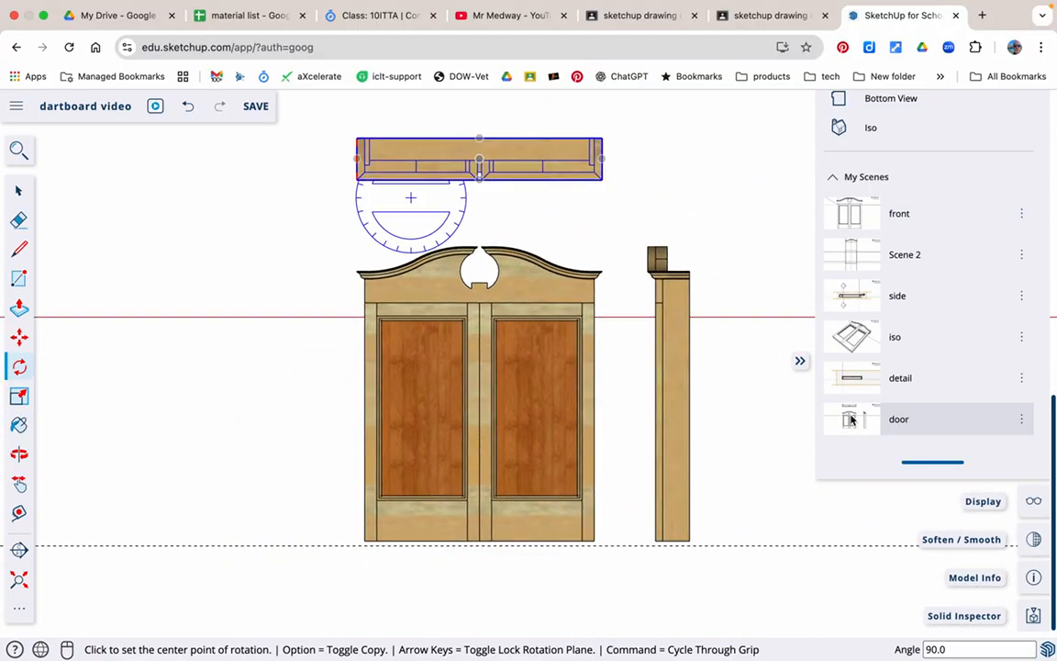
Step: Try the Straight Lines 02pix, 01pix and 03pix styles on the three cabinet views
key("space")
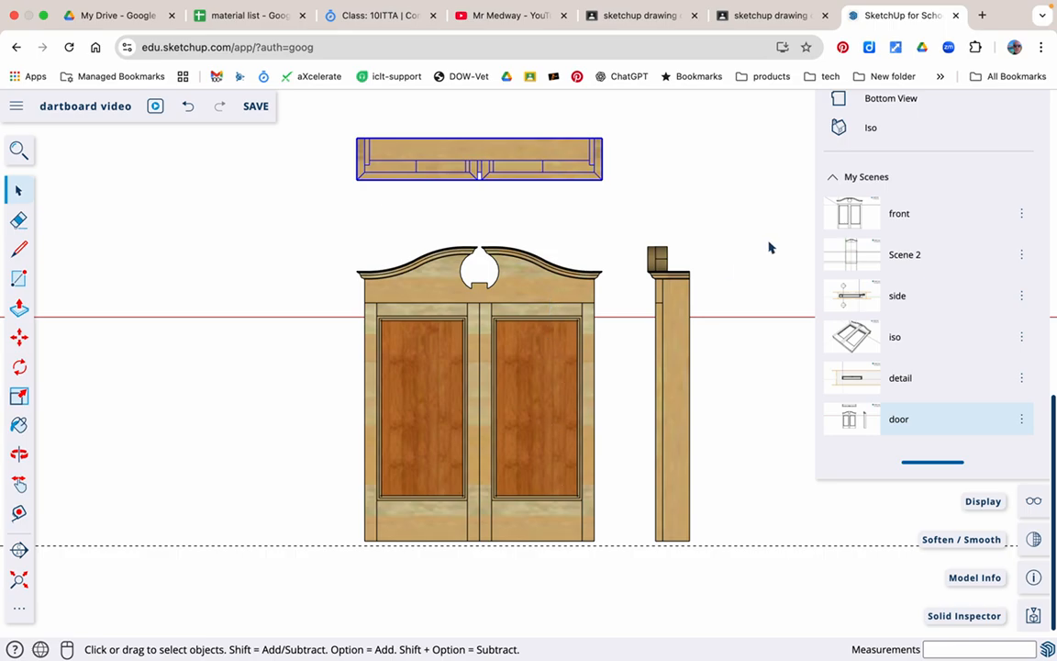
scroll(946, 209, "up", 3)
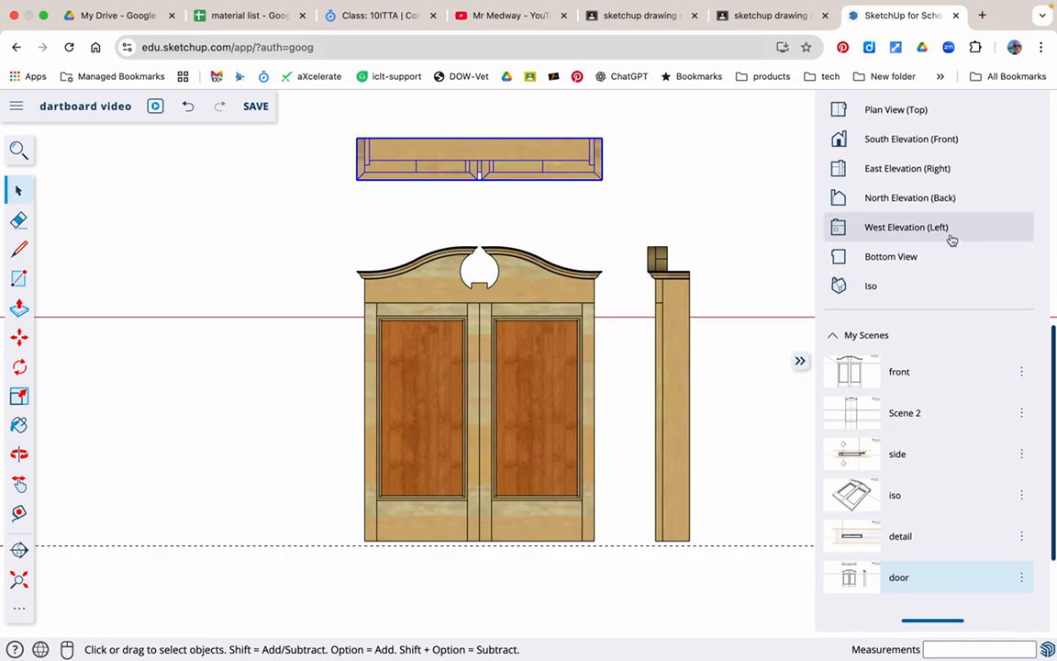
scroll(949, 250, "up", 5)
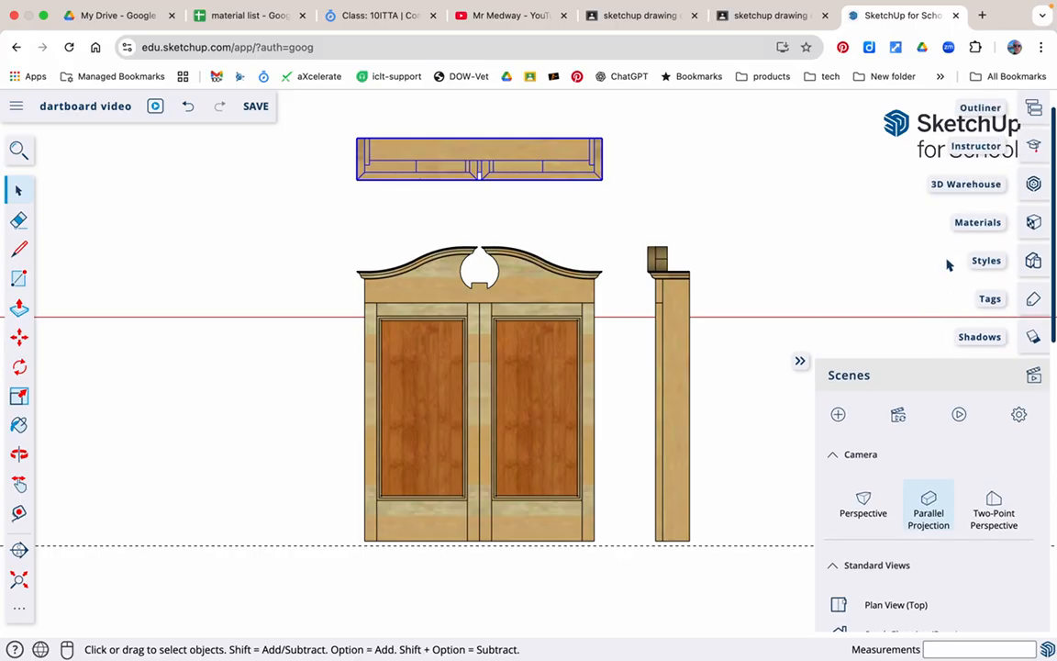
left_click(1033, 263)
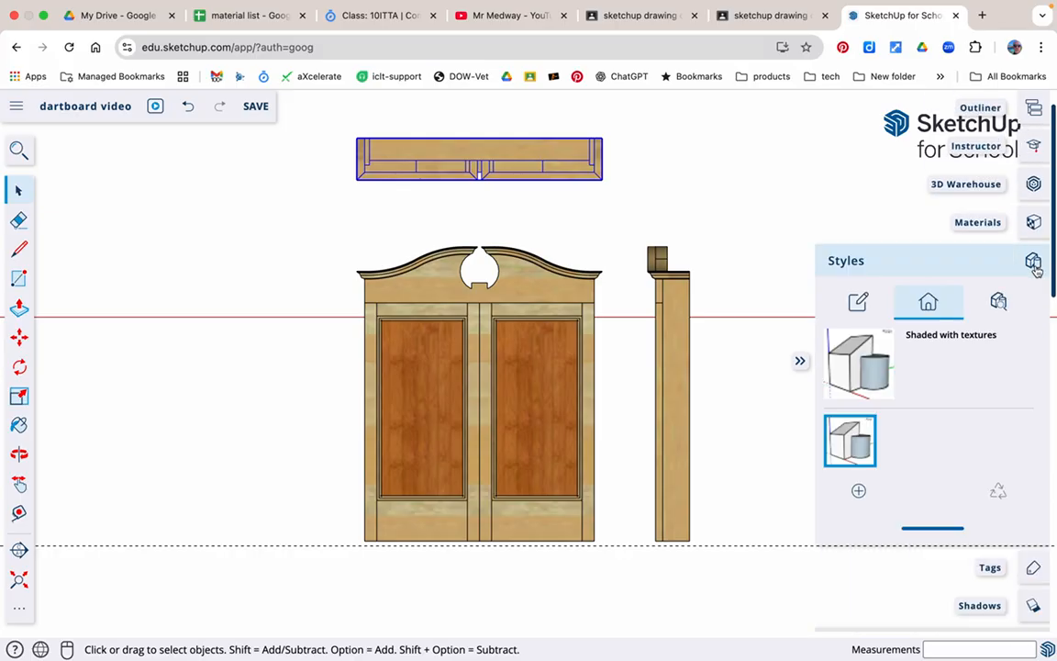
left_click(1002, 303)
scroll(892, 449, "down", 5)
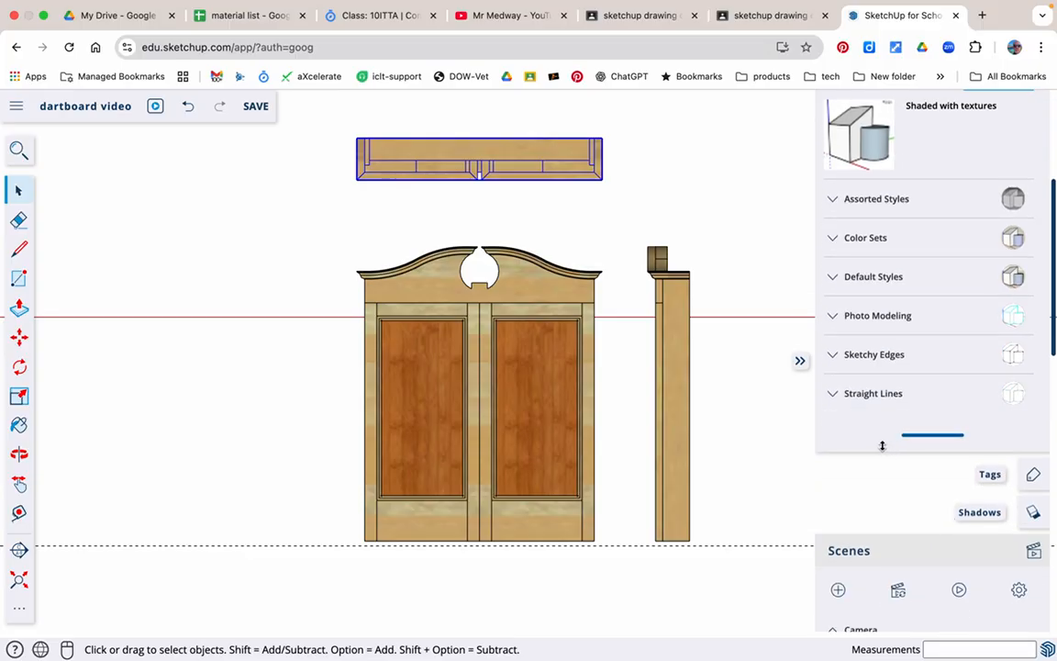
left_click(837, 395)
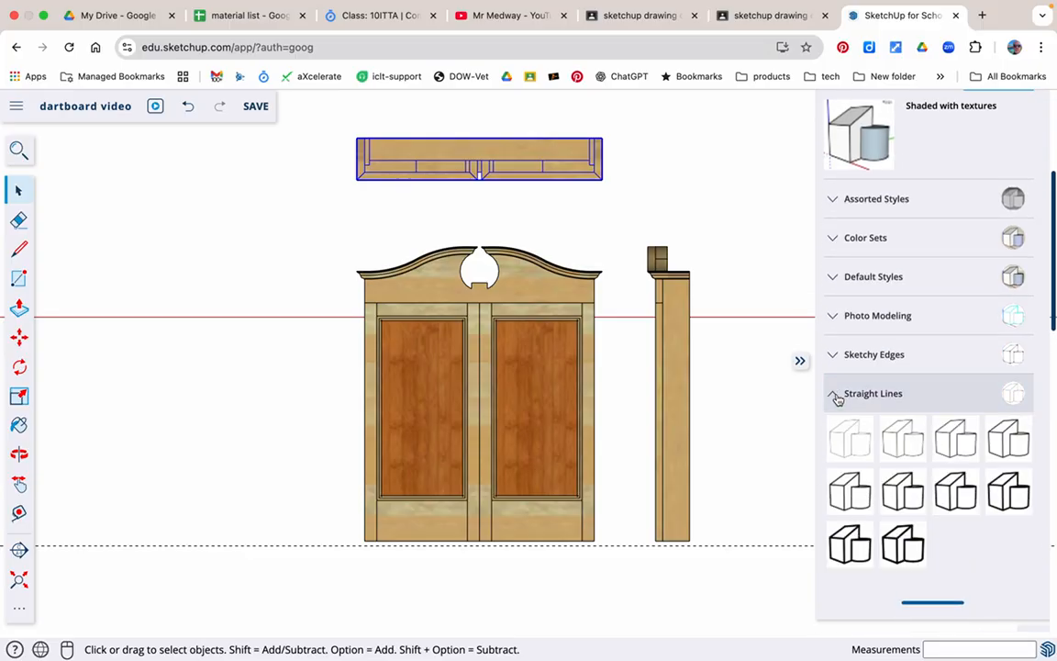
left_click(902, 439)
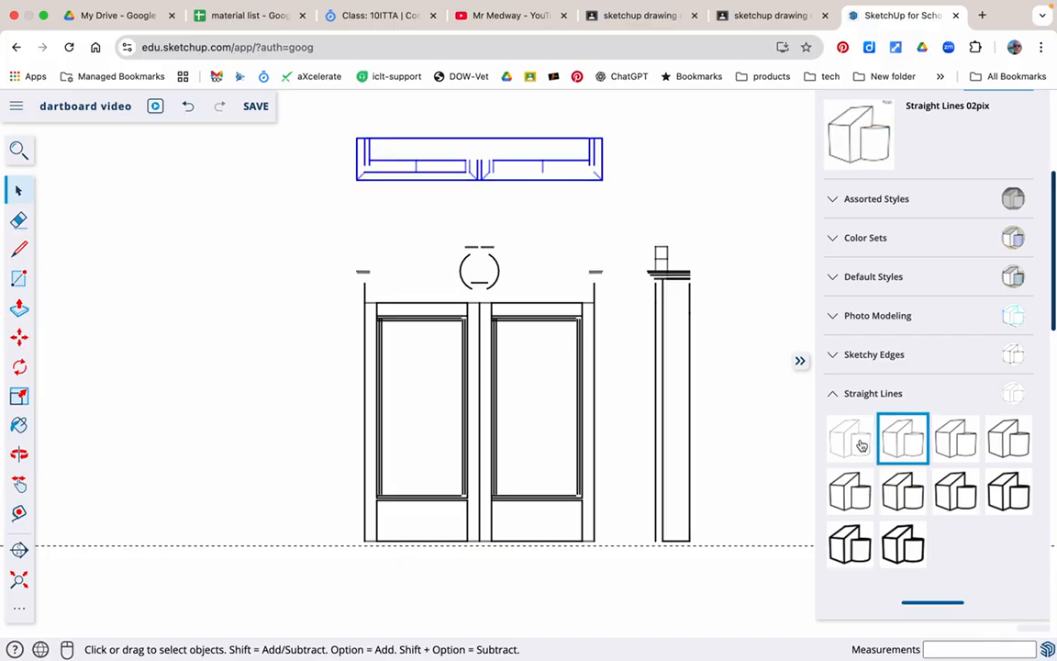
left_click(851, 445)
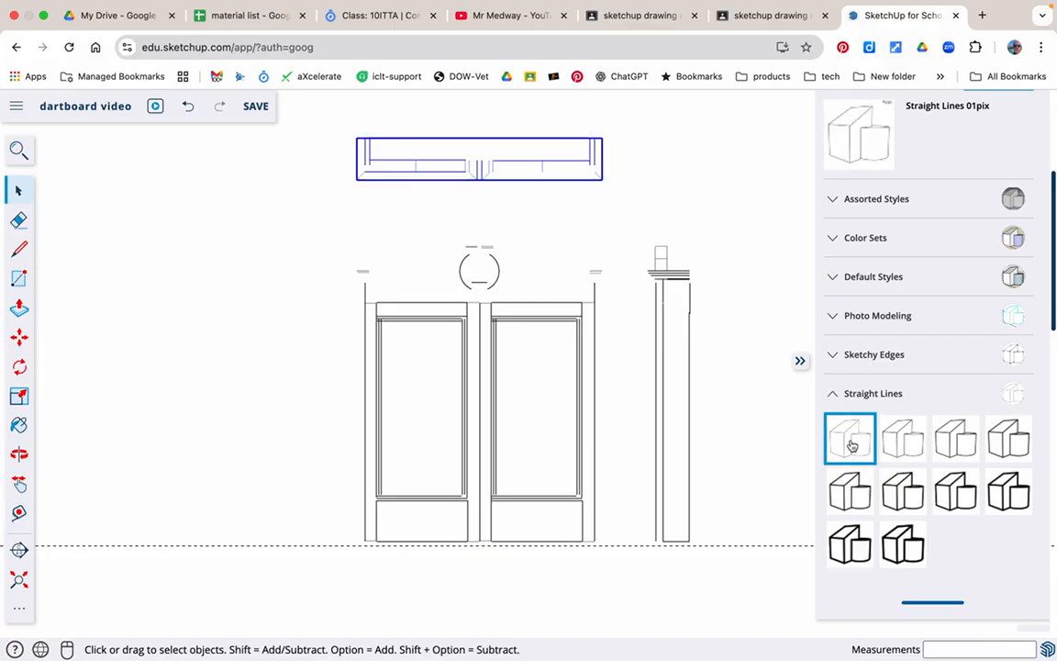
left_click(966, 448)
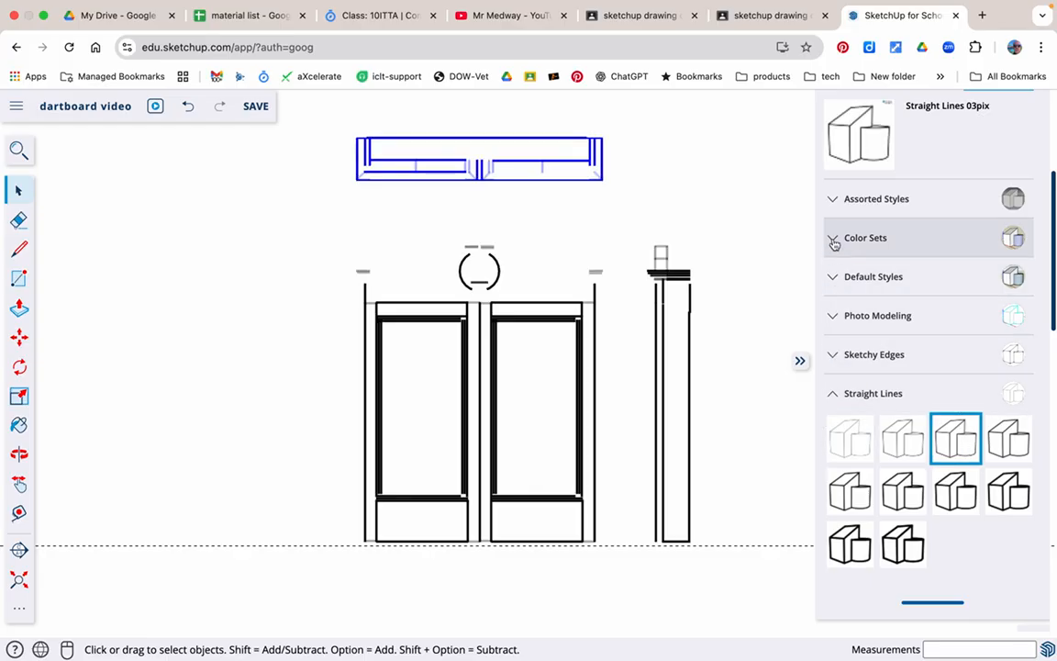
Step: Apply the HiddenLine default style, deselect the top view and close the style and scene settings
left_click(841, 279)
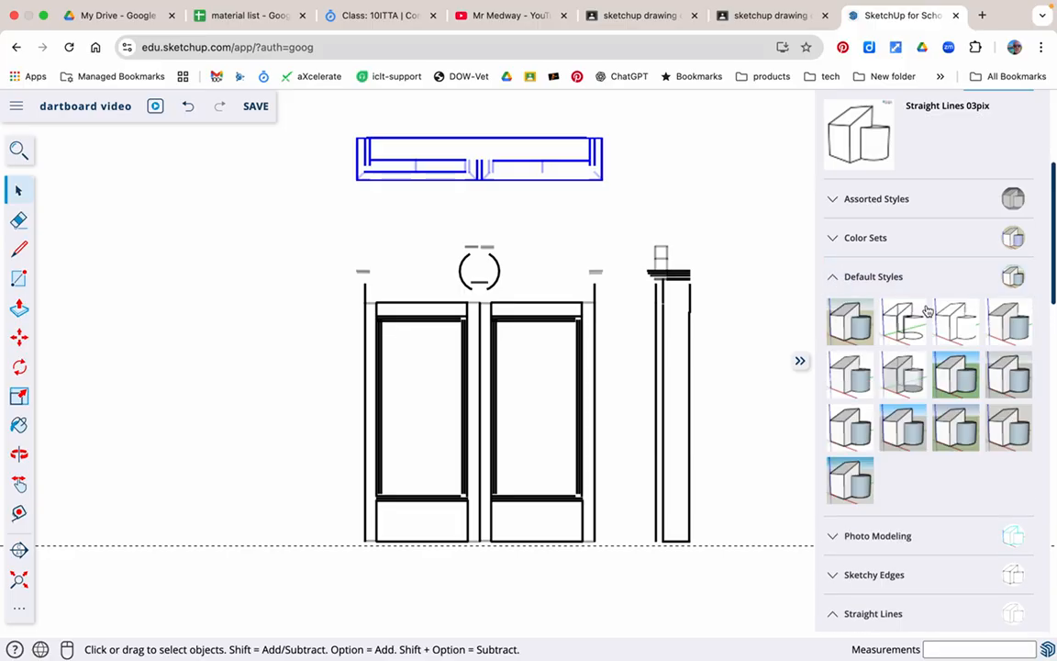
left_click(953, 327)
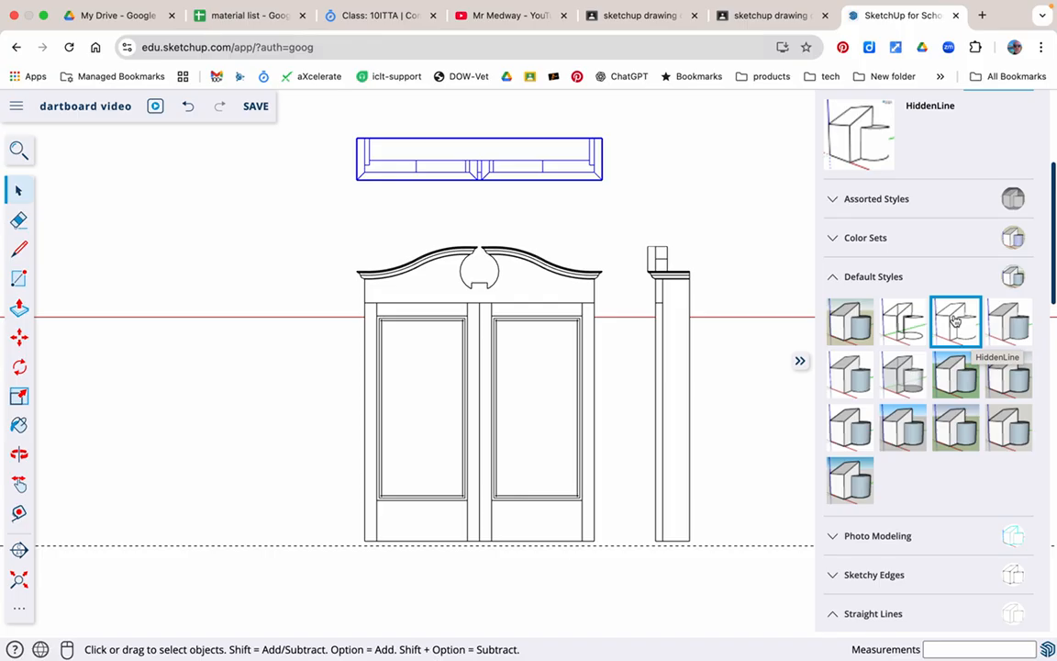
left_click(309, 251)
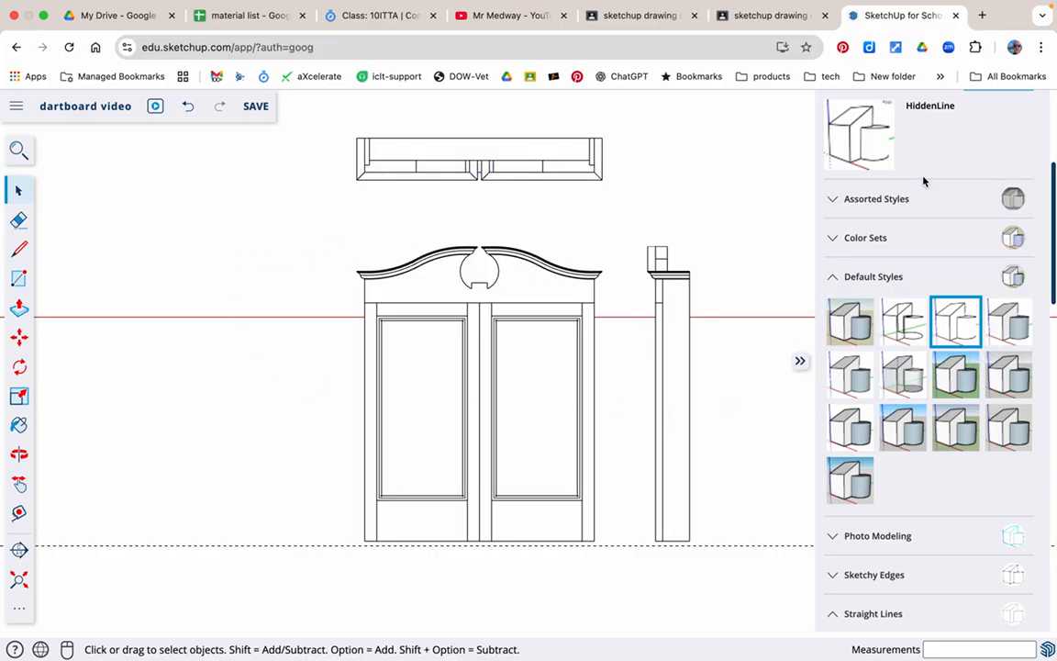
scroll(980, 171, "up", 5)
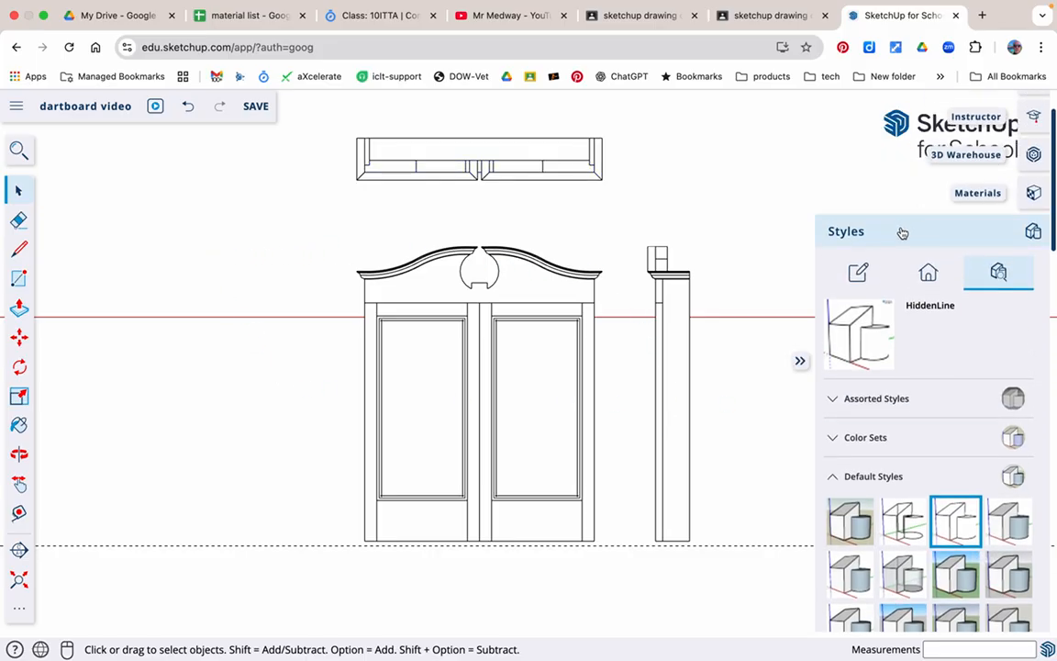
left_click(902, 233)
left_click(921, 347)
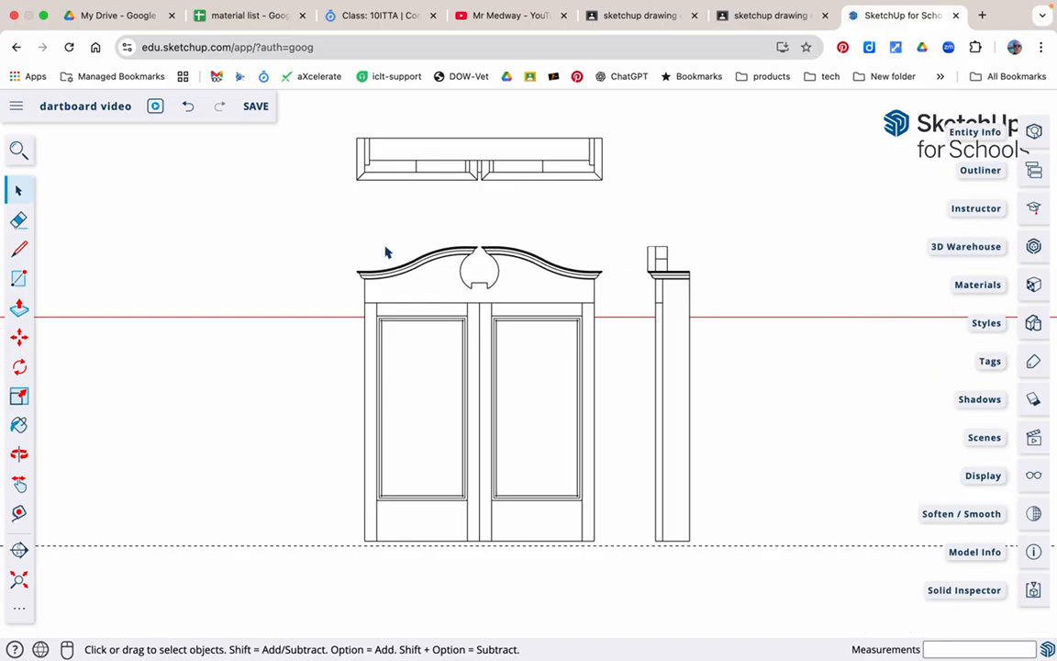
Step: Frame the three cabinet views larger, leaving free space beside the side view
scroll(210, 247, "up", 5)
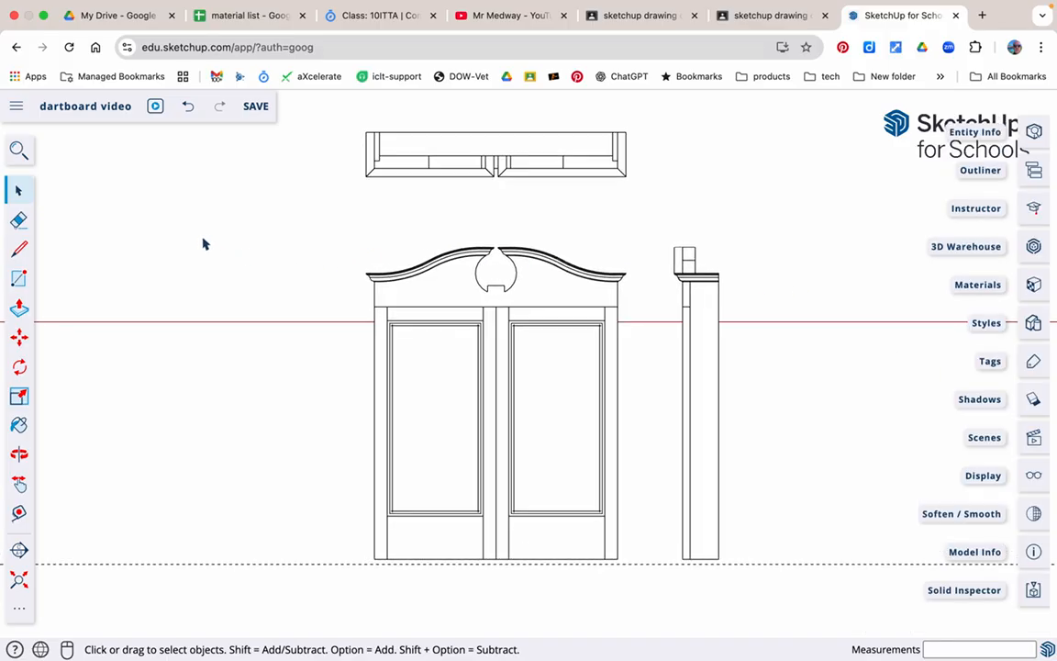
scroll(204, 245, "down", 5)
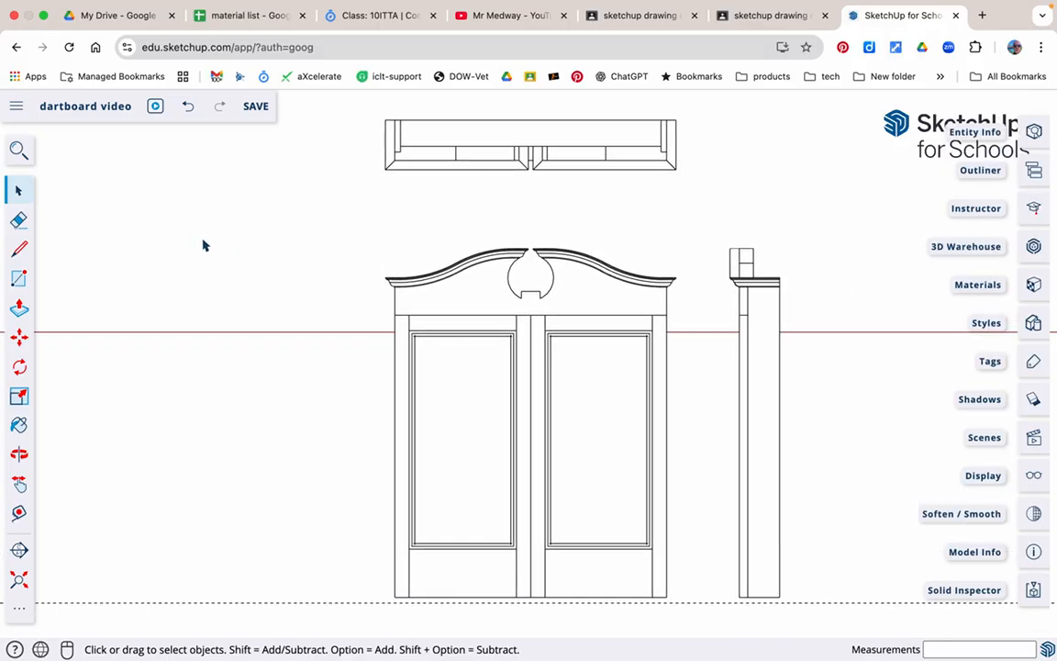
scroll(204, 245, "down", 1)
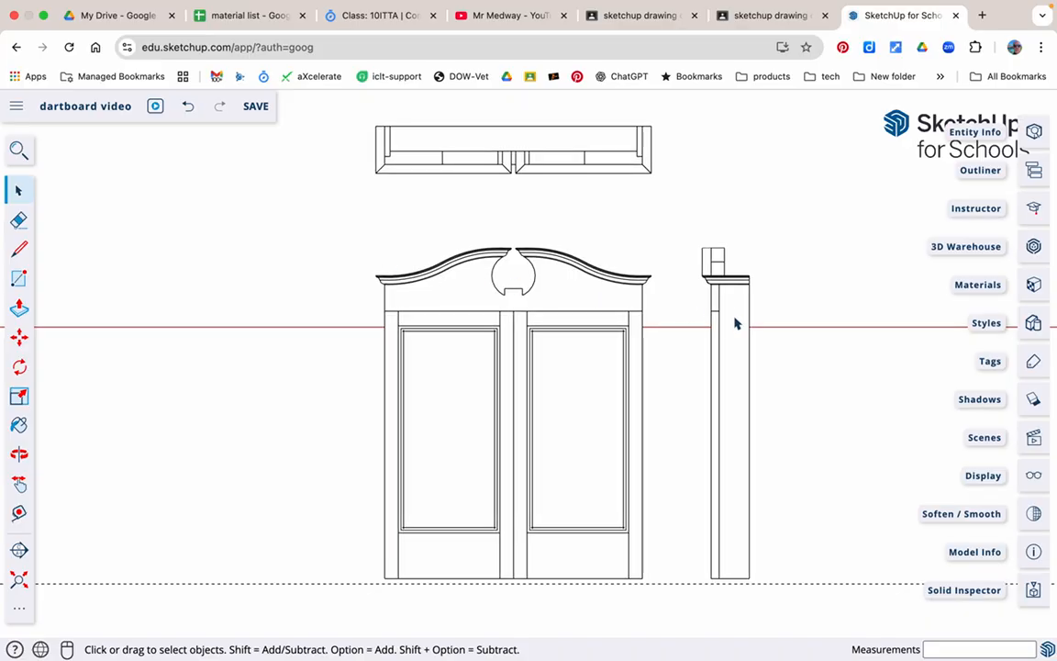
key("h")
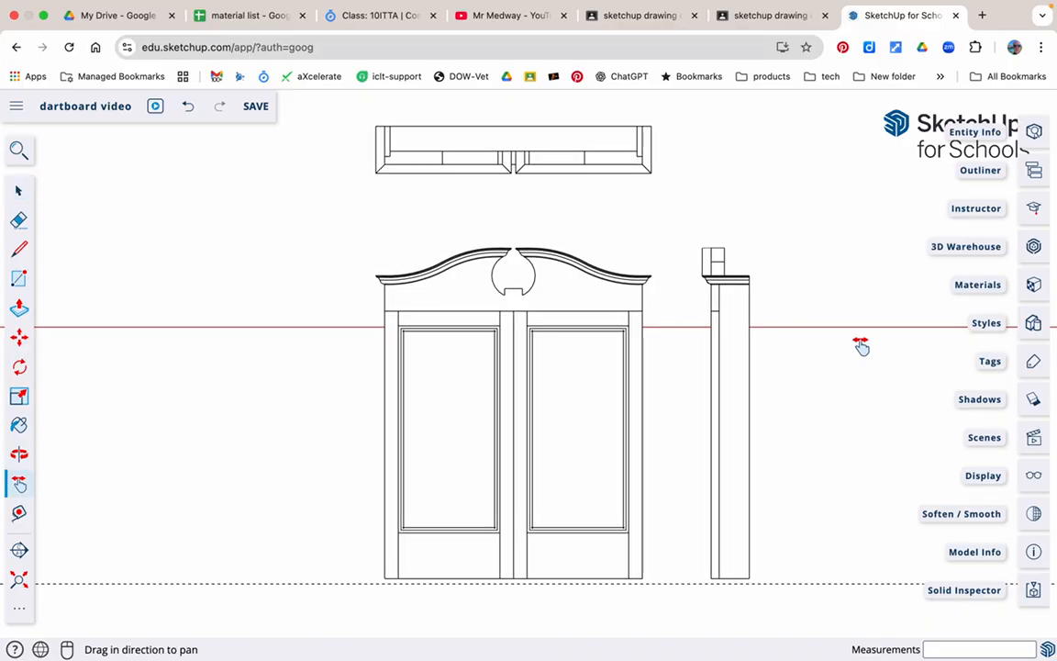
left_click_drag(849, 347, 766, 347)
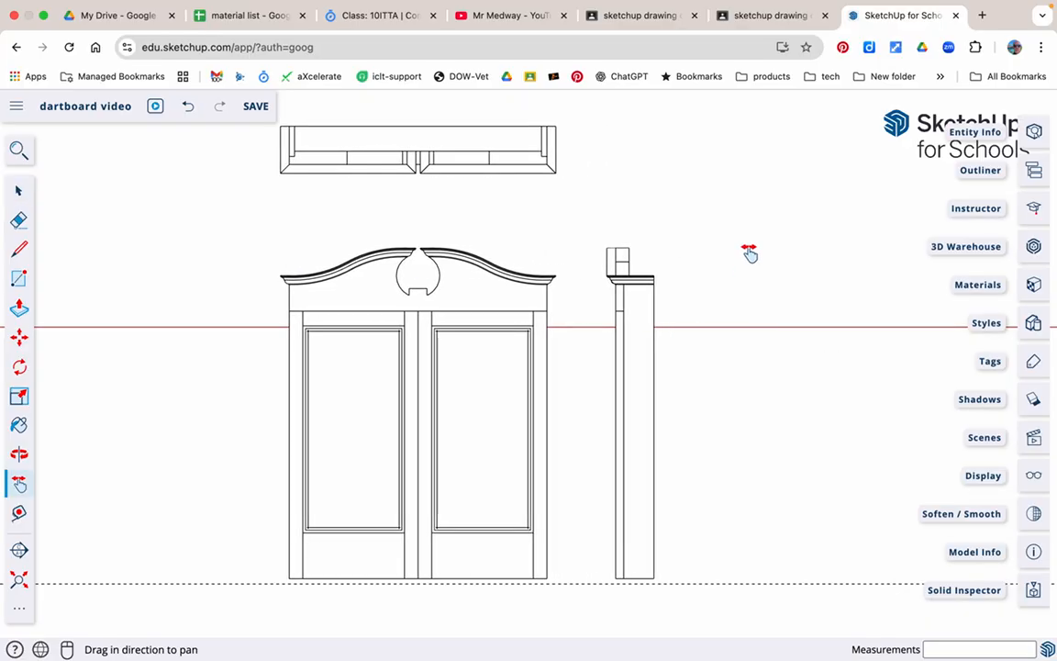
Step: Update the door scene with all its properties so it stores the current hidden-line view of the three cabinet views
key("space")
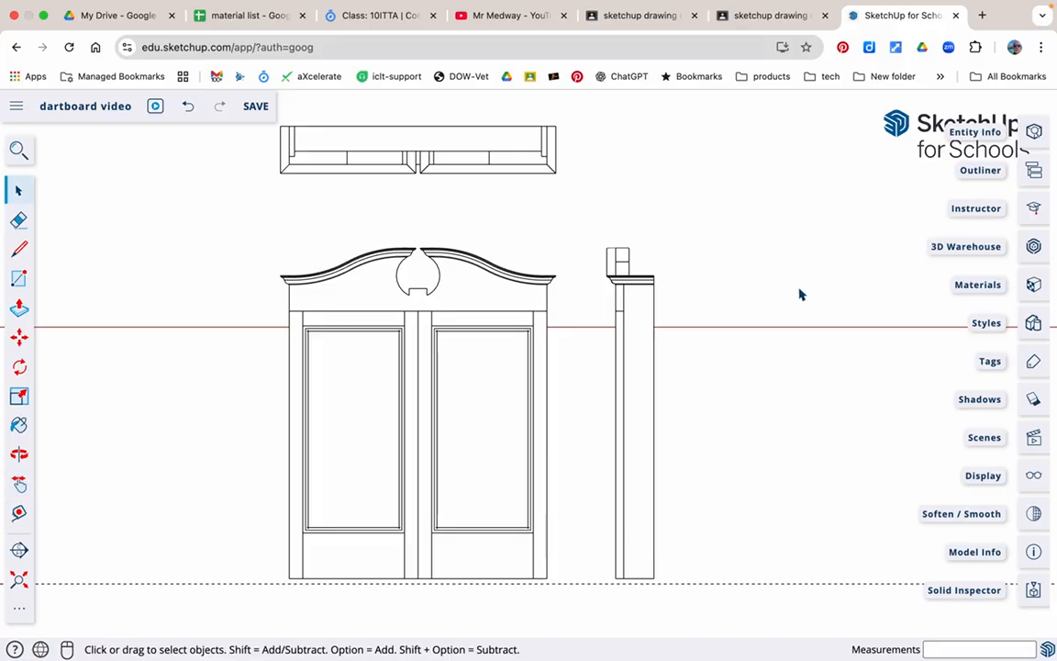
left_click(1033, 440)
scroll(889, 519, "down", 5)
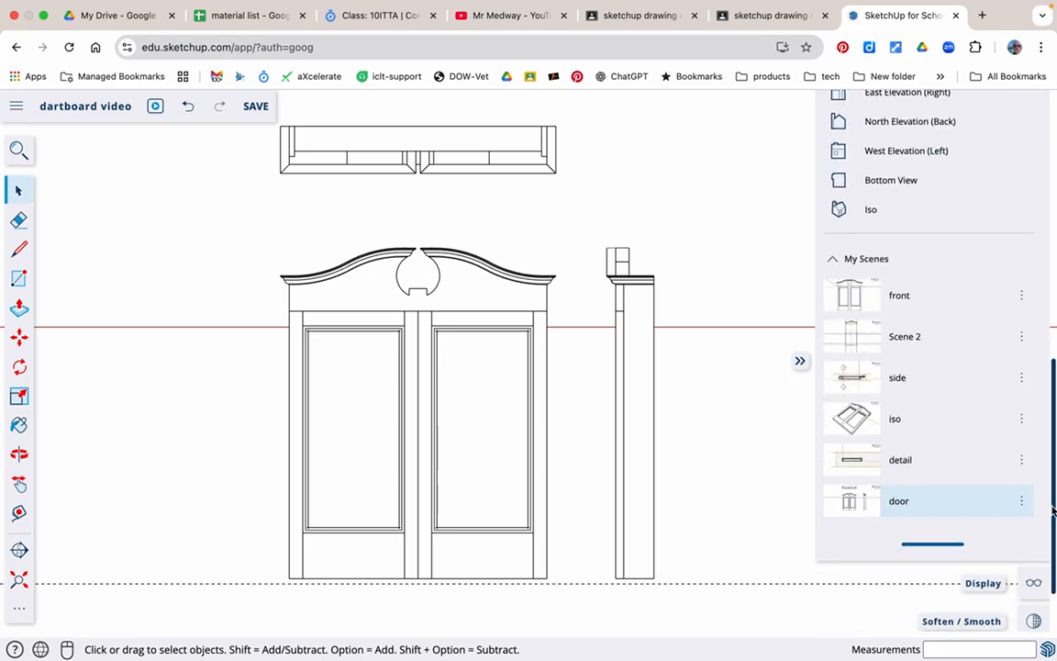
left_click(1022, 503)
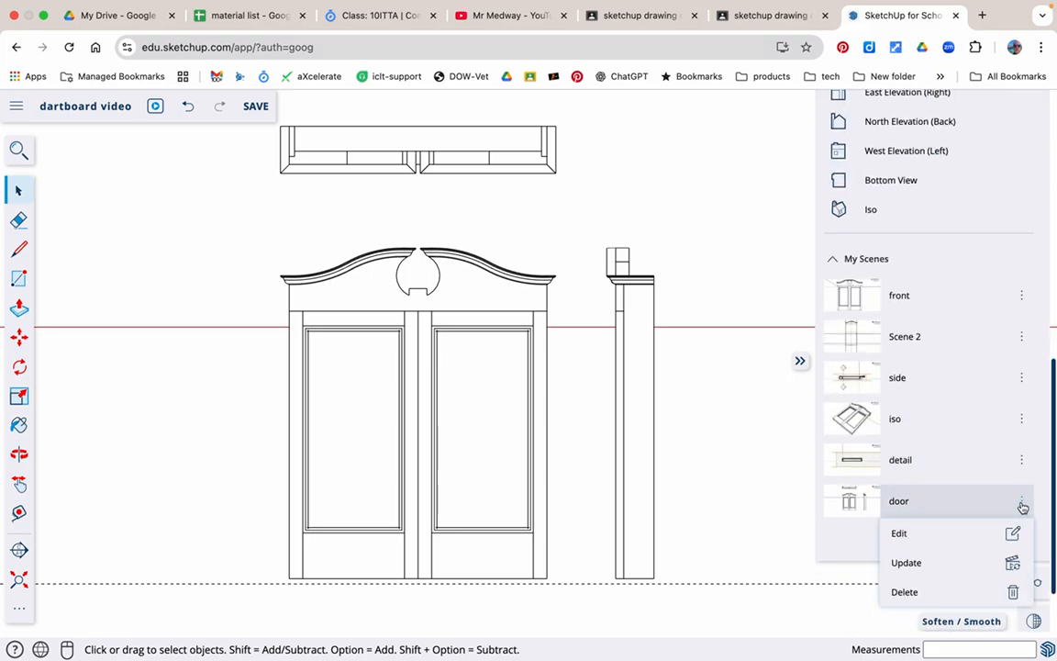
left_click(1012, 562)
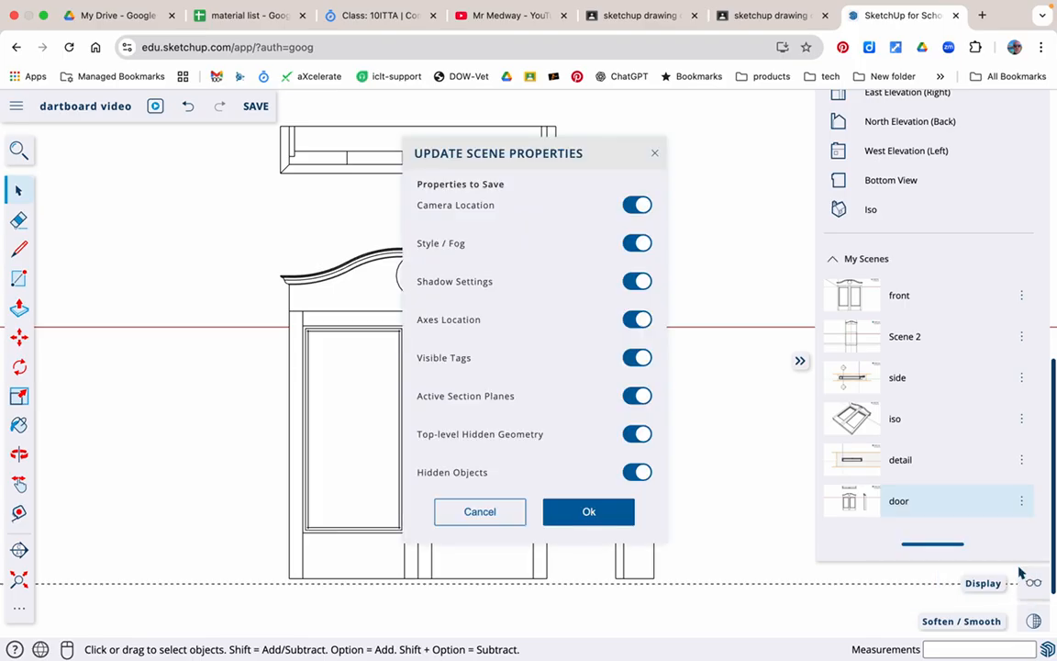
left_click(616, 520)
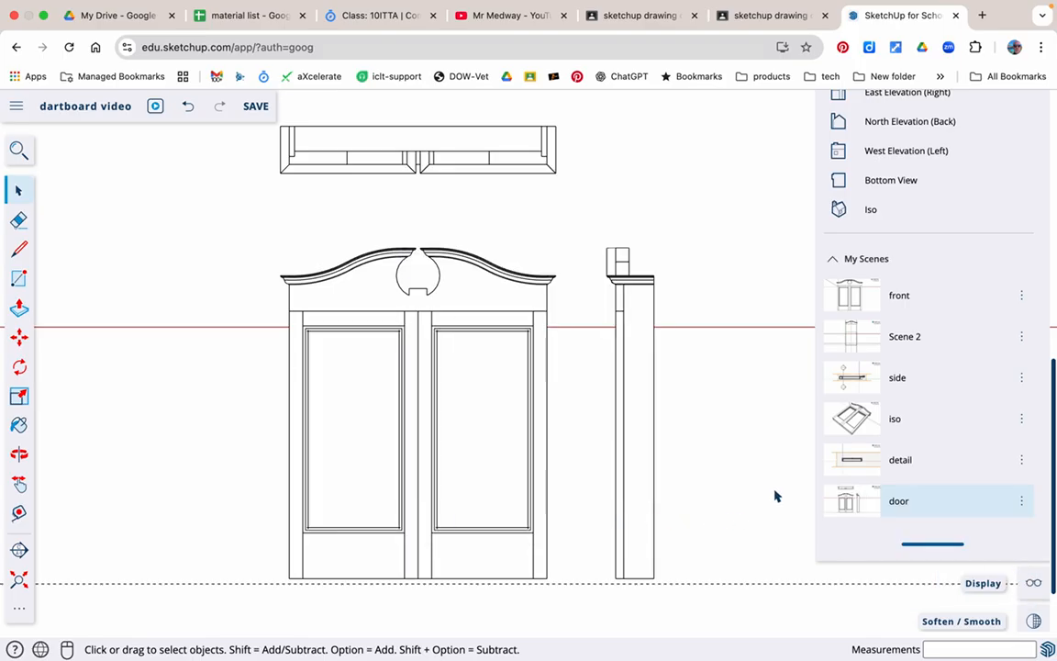
Step: Show the front scene for comparison and return to the door scene
left_click(848, 295)
scroll(847, 305, "down", 1)
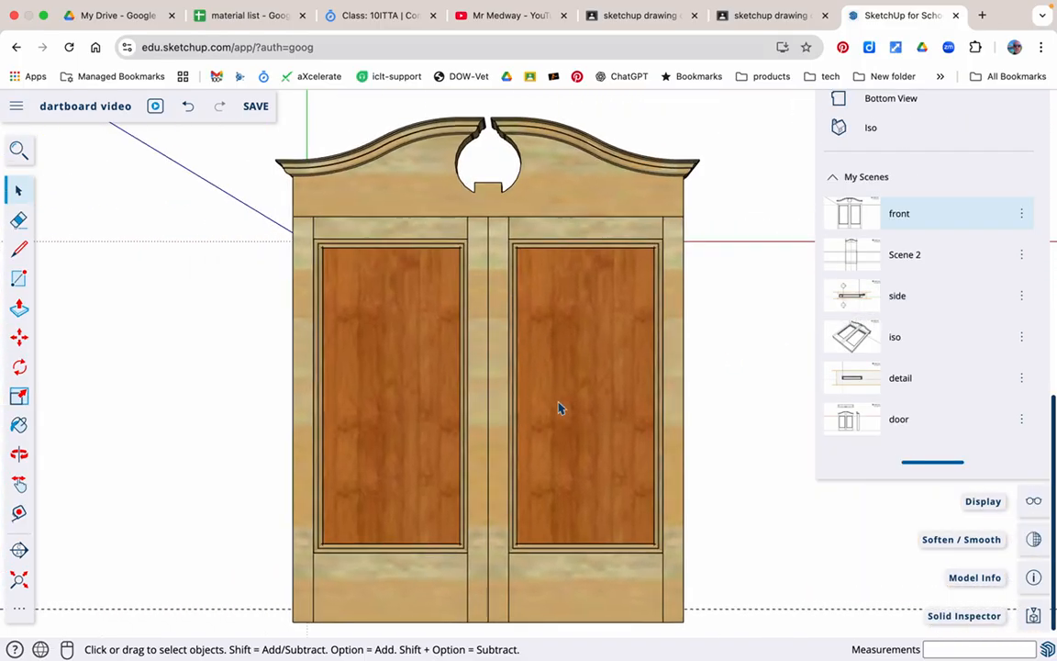
left_click(846, 426)
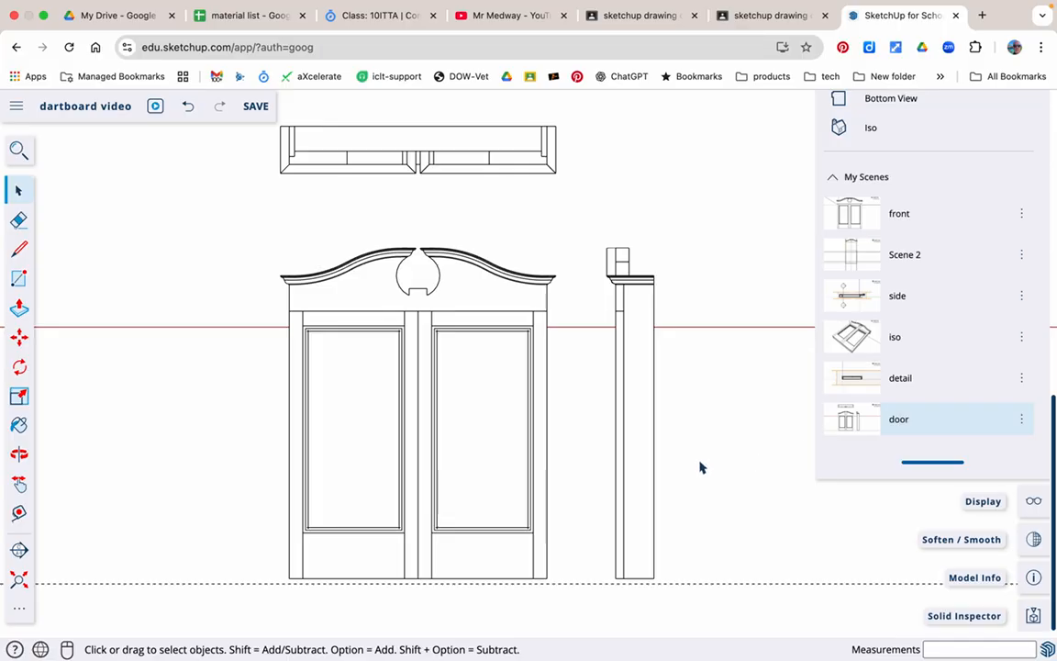
Step: Dimension the front view's overall width below the cabinet and the door height from the base to the pediment's lower edge
left_click(18, 611)
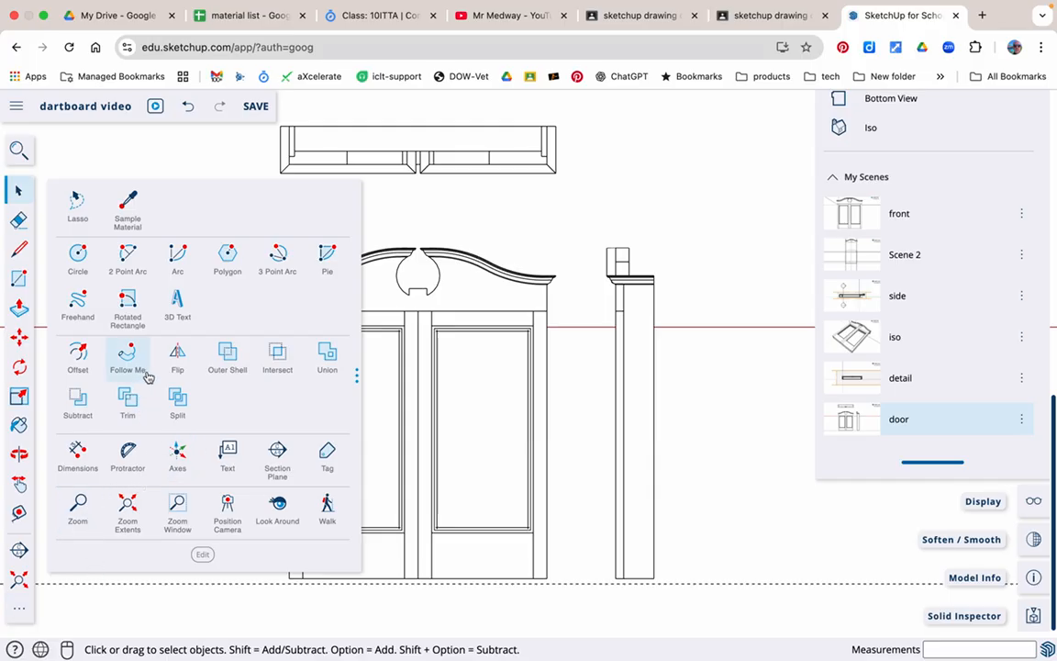
left_click(75, 455)
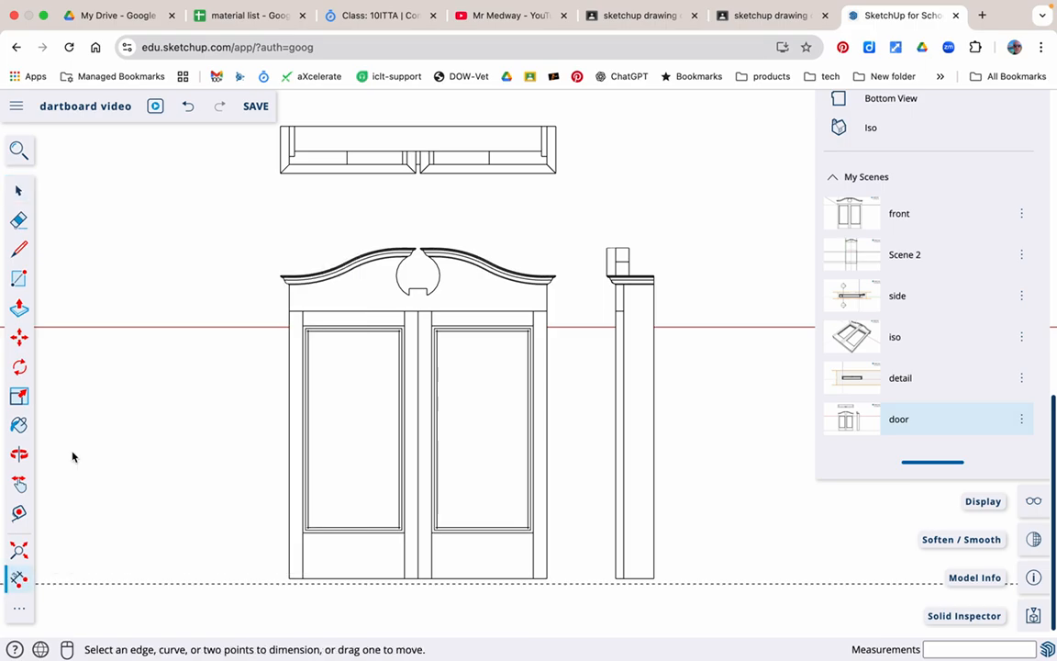
left_click(289, 576)
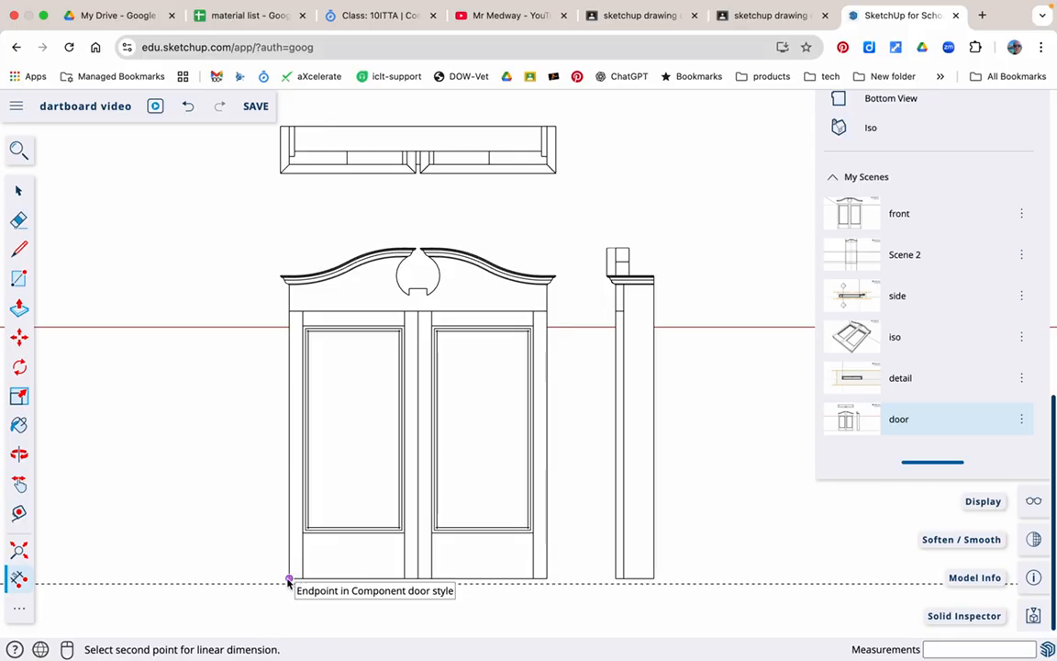
left_click(547, 579)
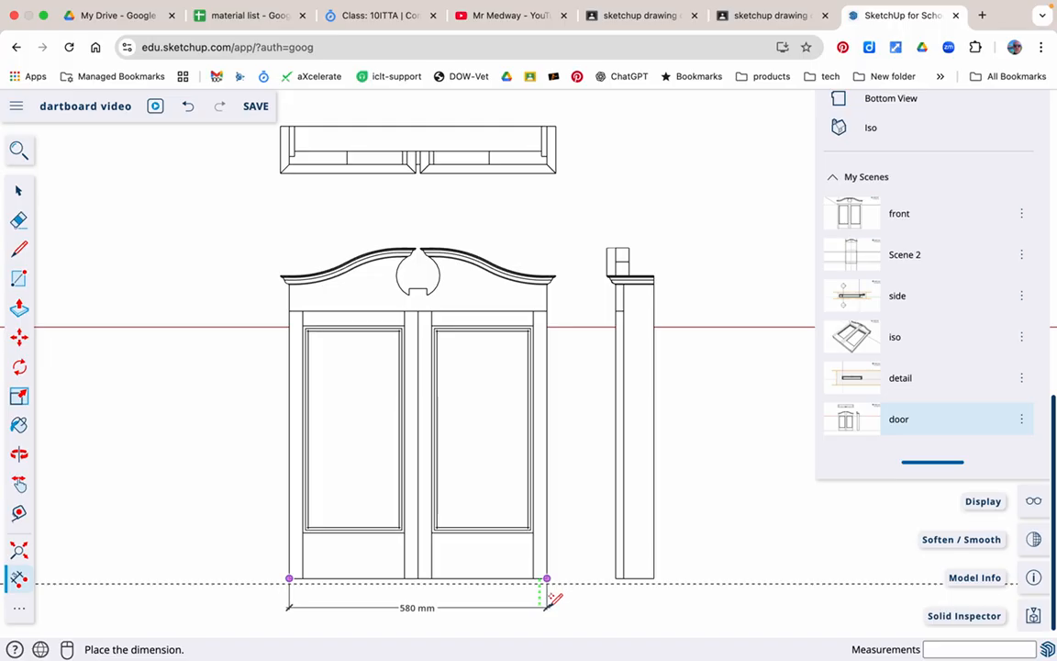
left_click(548, 608)
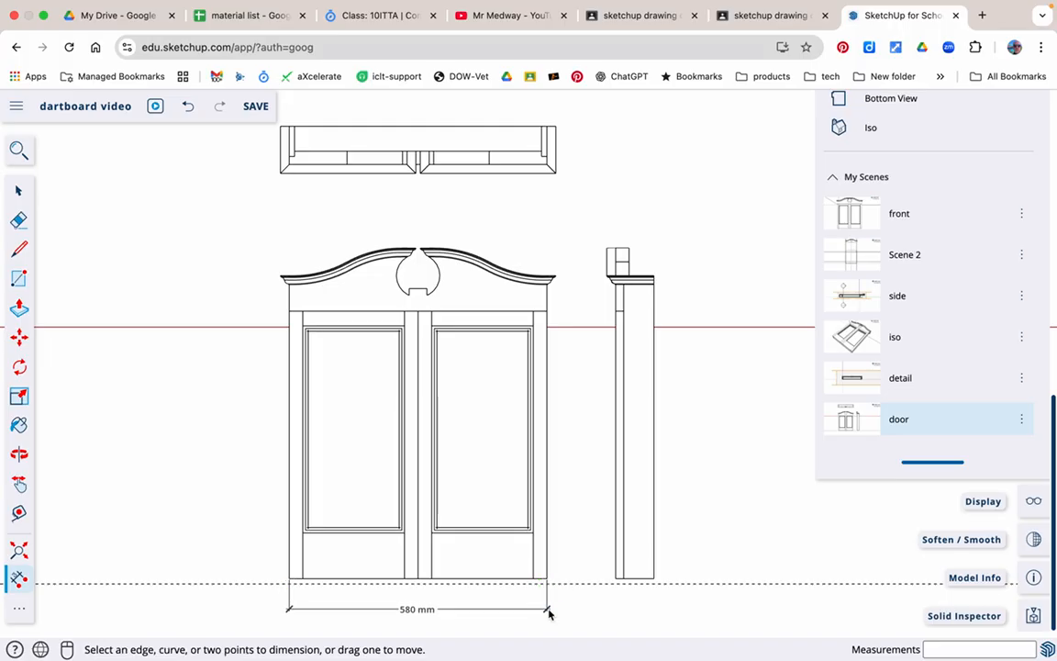
left_click(289, 578)
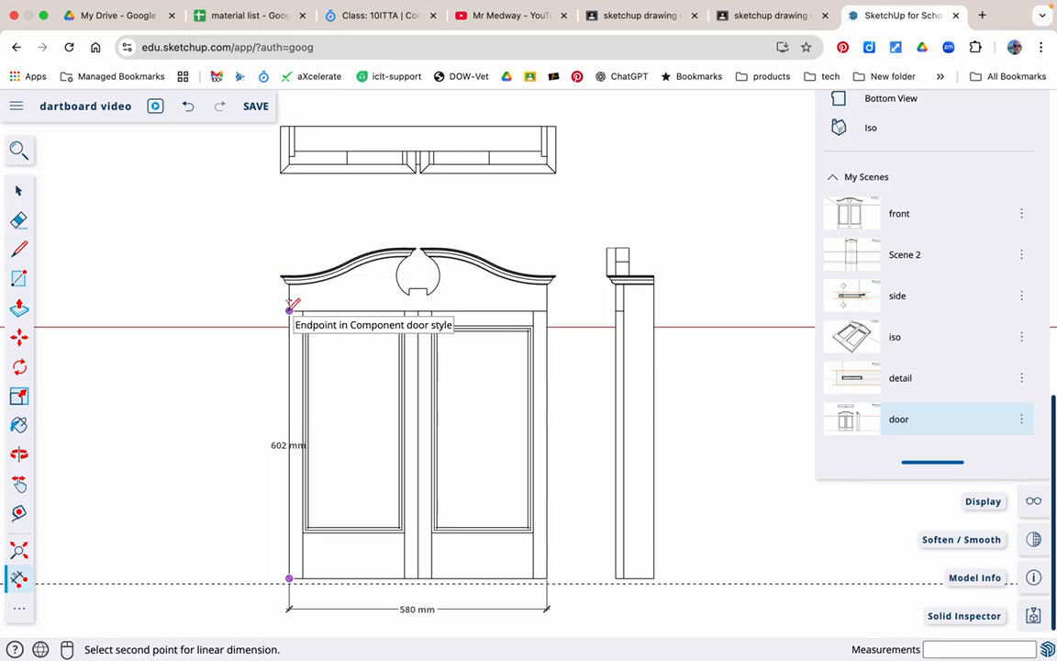
left_click(290, 309)
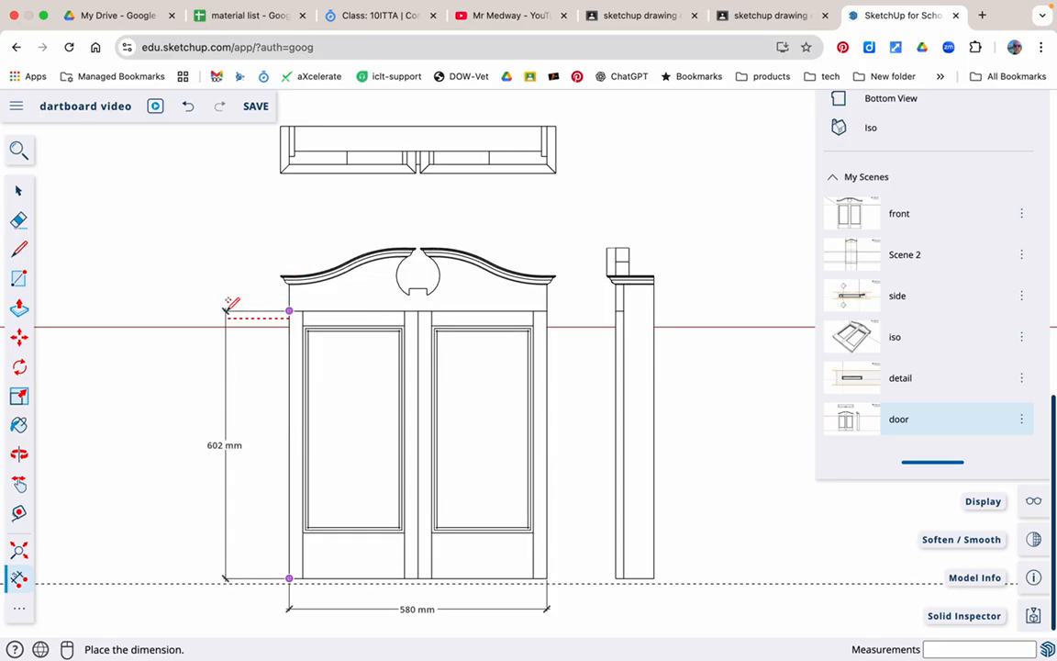
left_click(226, 310)
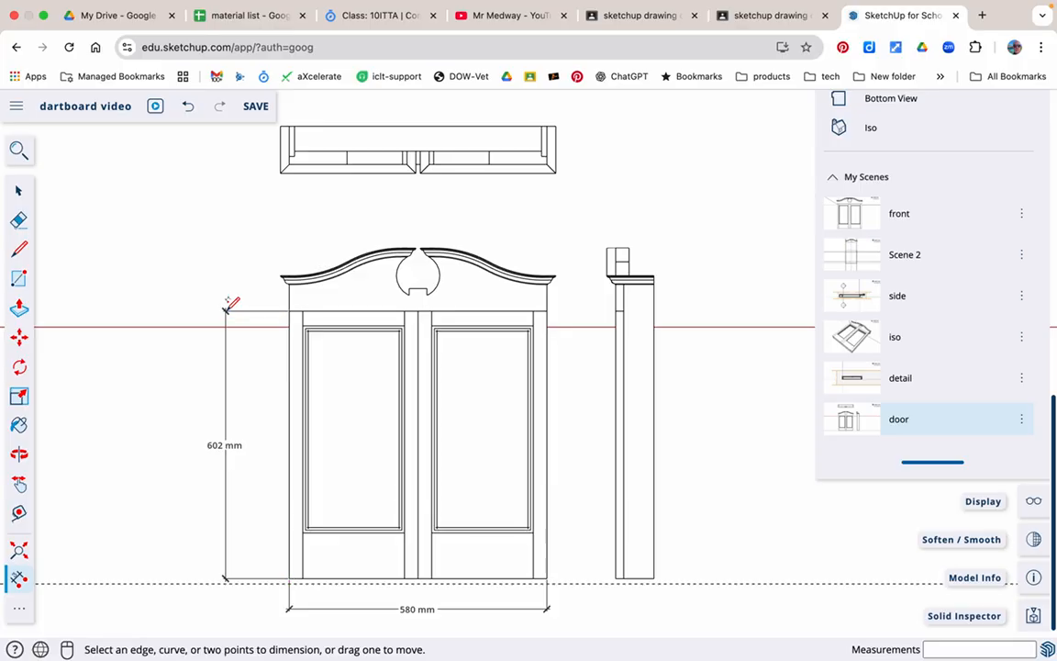
Step: Dimension the left door's bottom rail width and the height of its panel opening between the rails
left_click(302, 578)
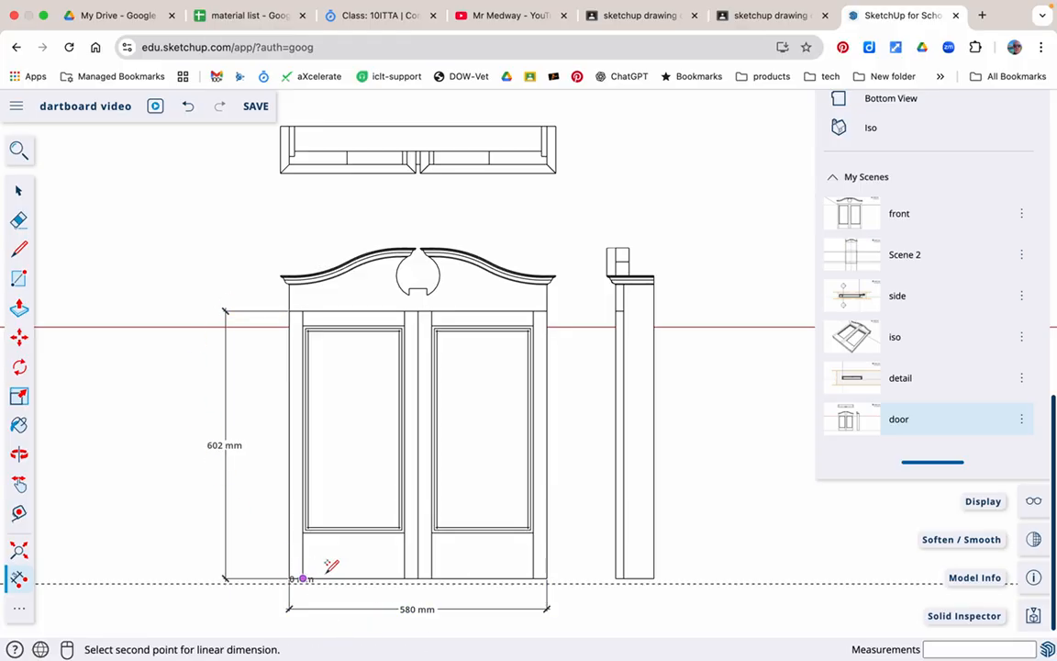
left_click(405, 579)
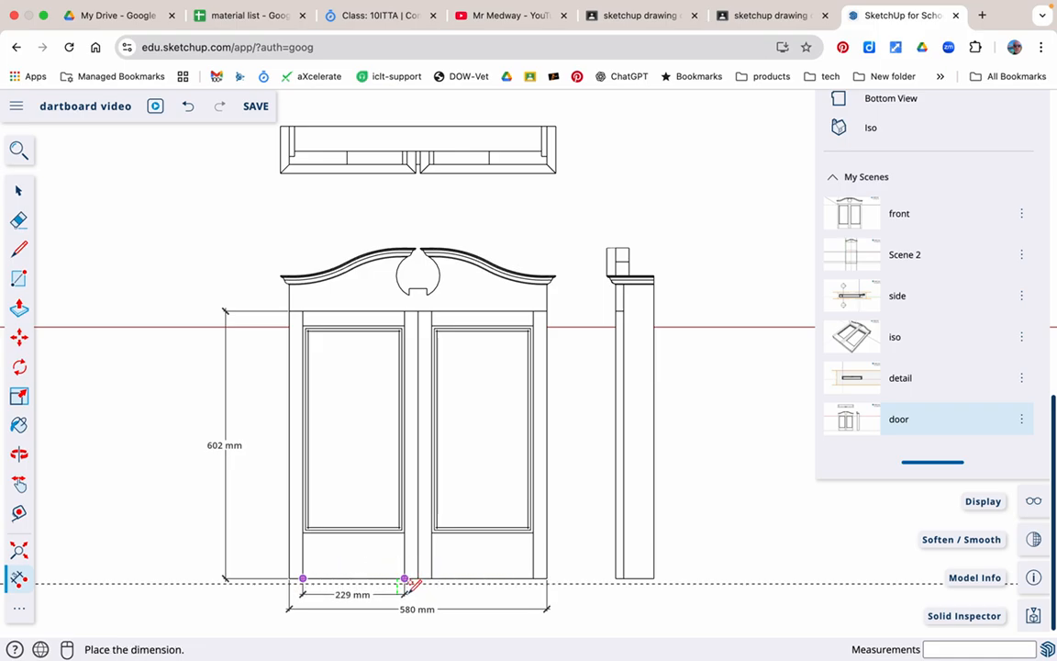
left_click(410, 588)
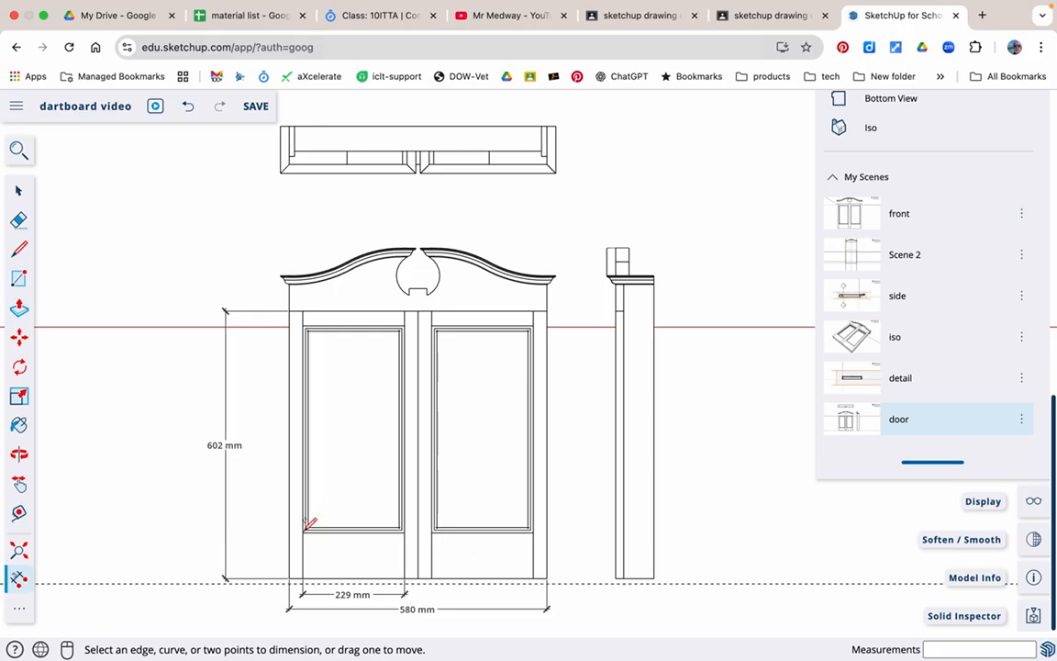
scroll(308, 527, "up", 5)
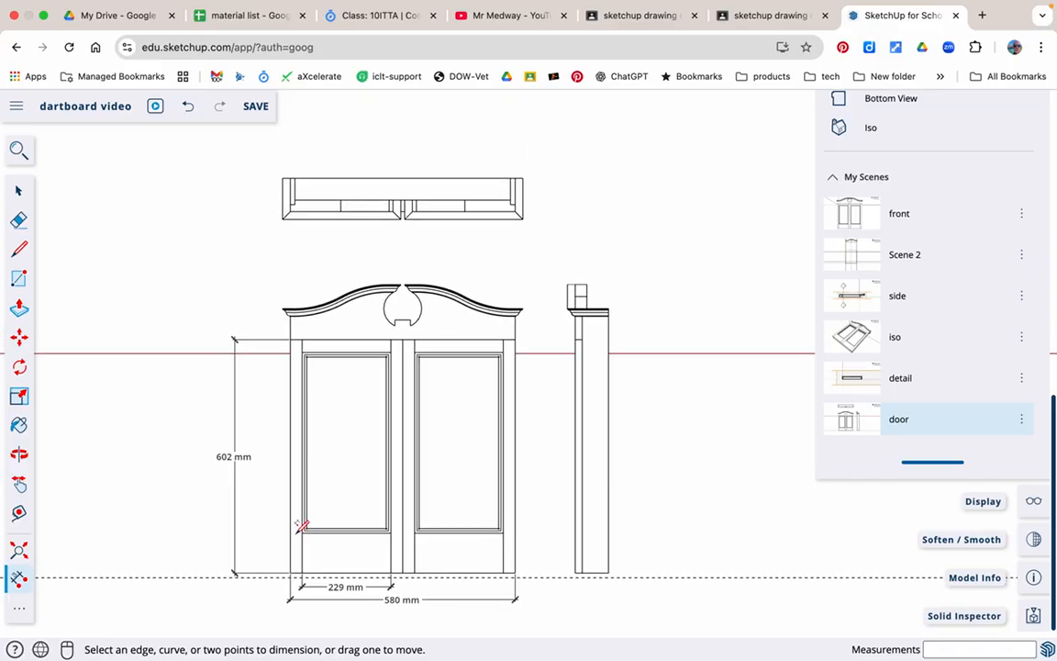
scroll(303, 527, "up", 3)
left_click(346, 513)
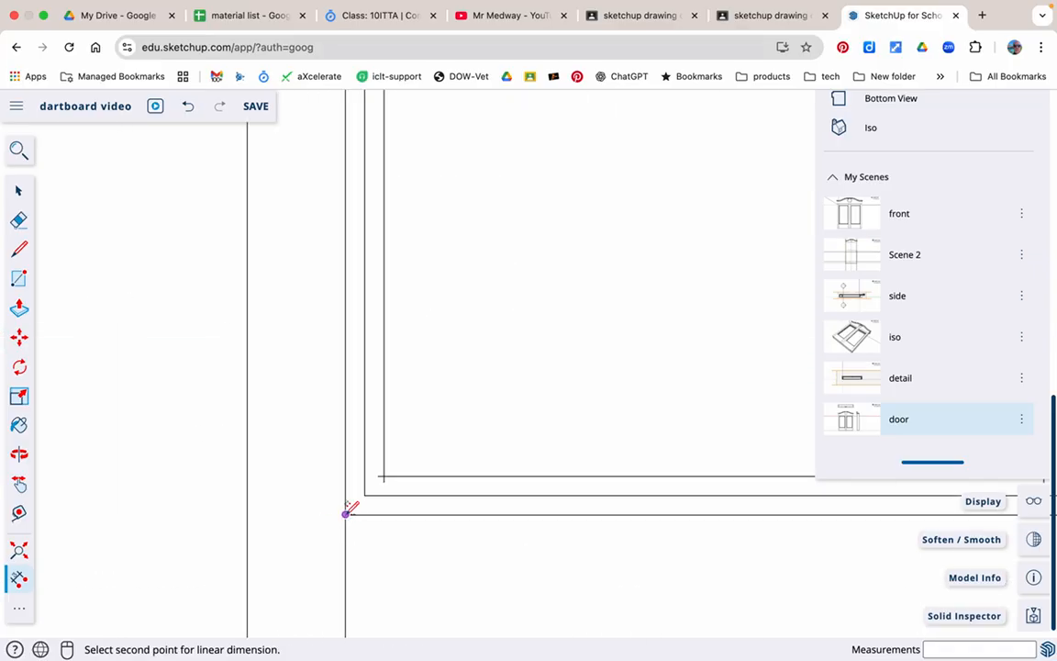
scroll(346, 513, "down", 6)
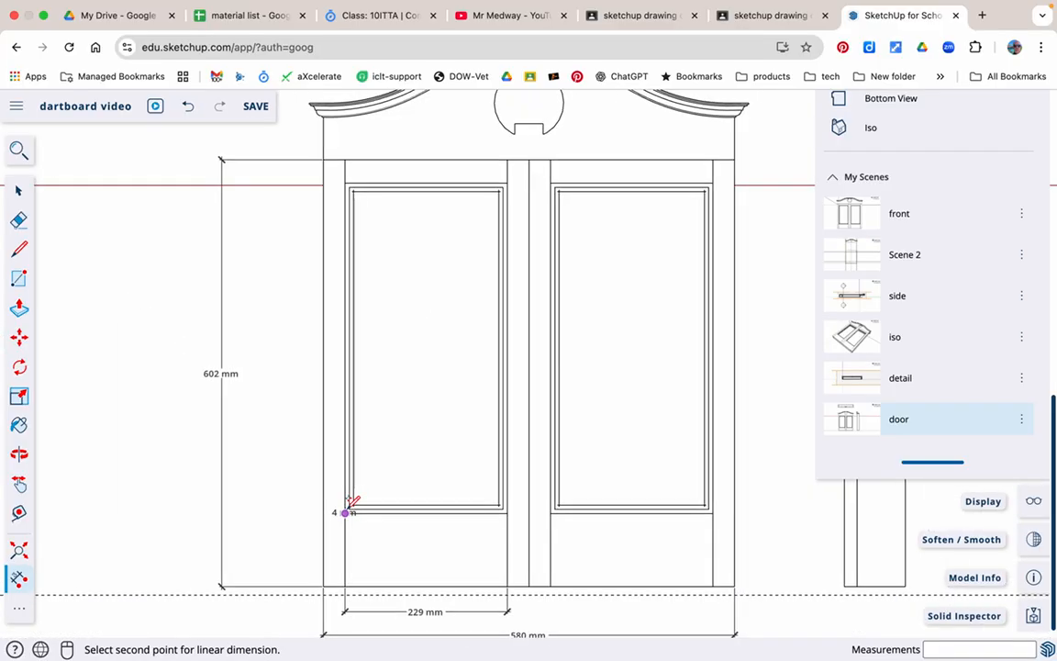
left_click(346, 182)
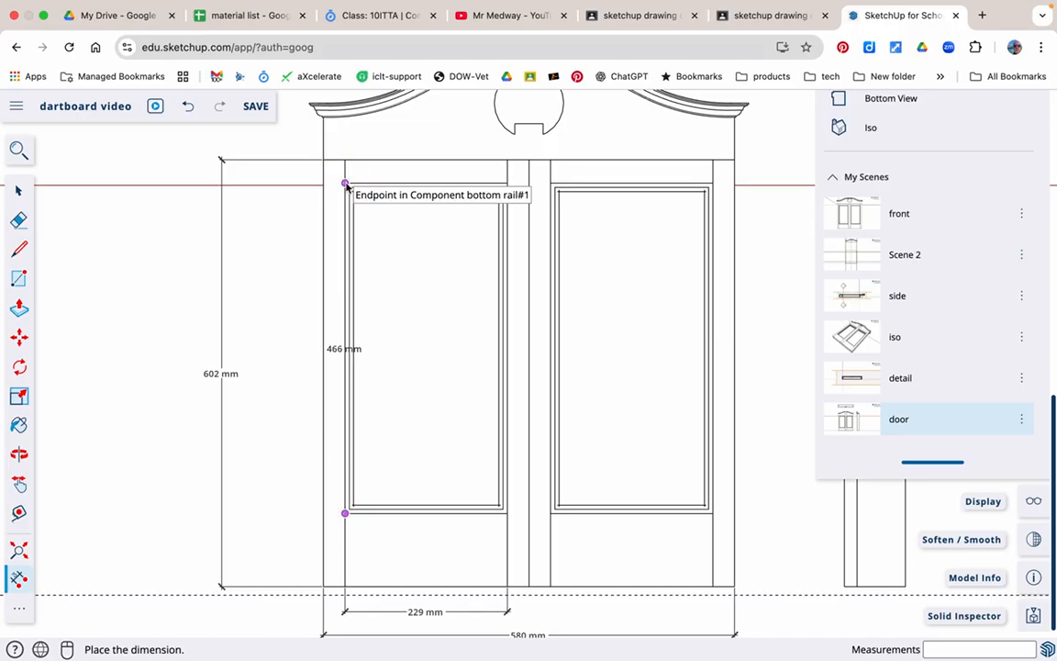
left_click(287, 180)
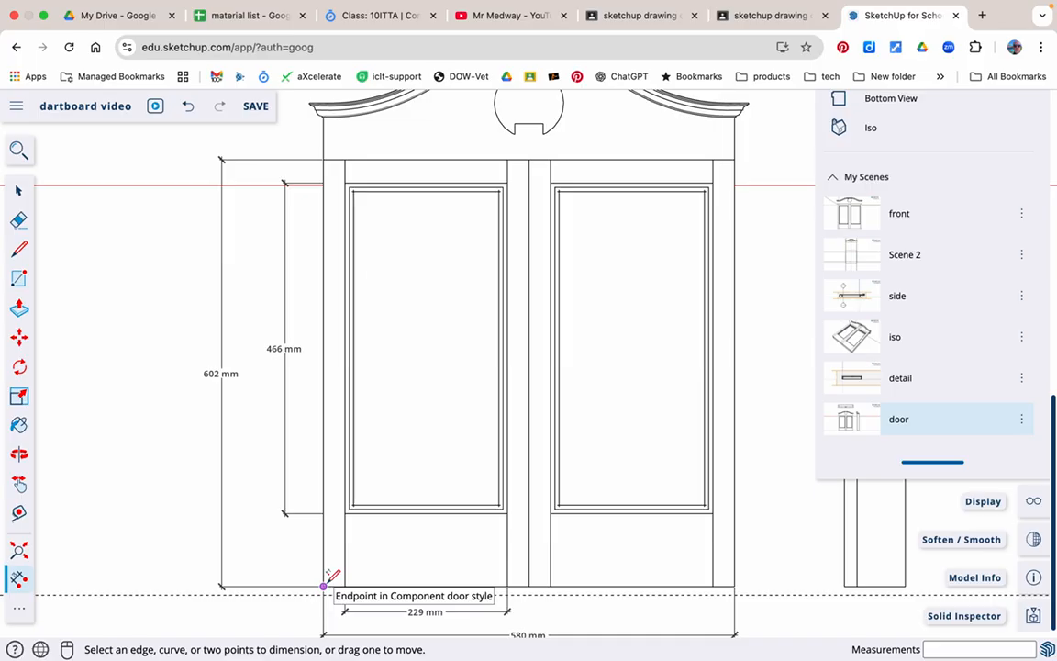
Step: Dimension the side view's height from base to moulding top, and the depth of the cabinet body behind the door
scroll(408, 375, "up", 2)
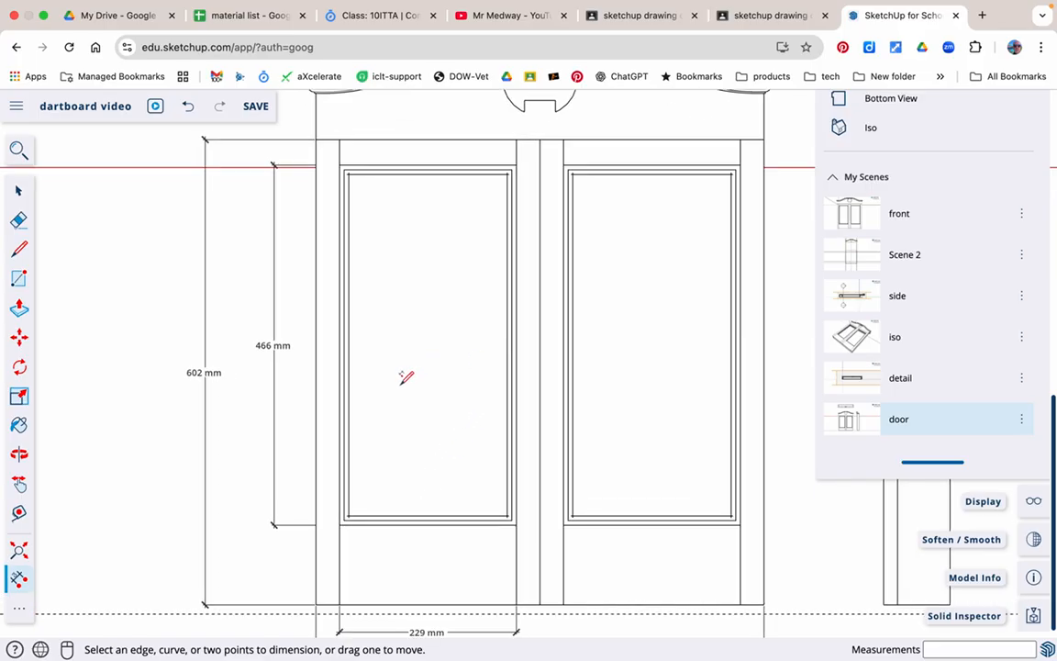
scroll(402, 378, "down", 3)
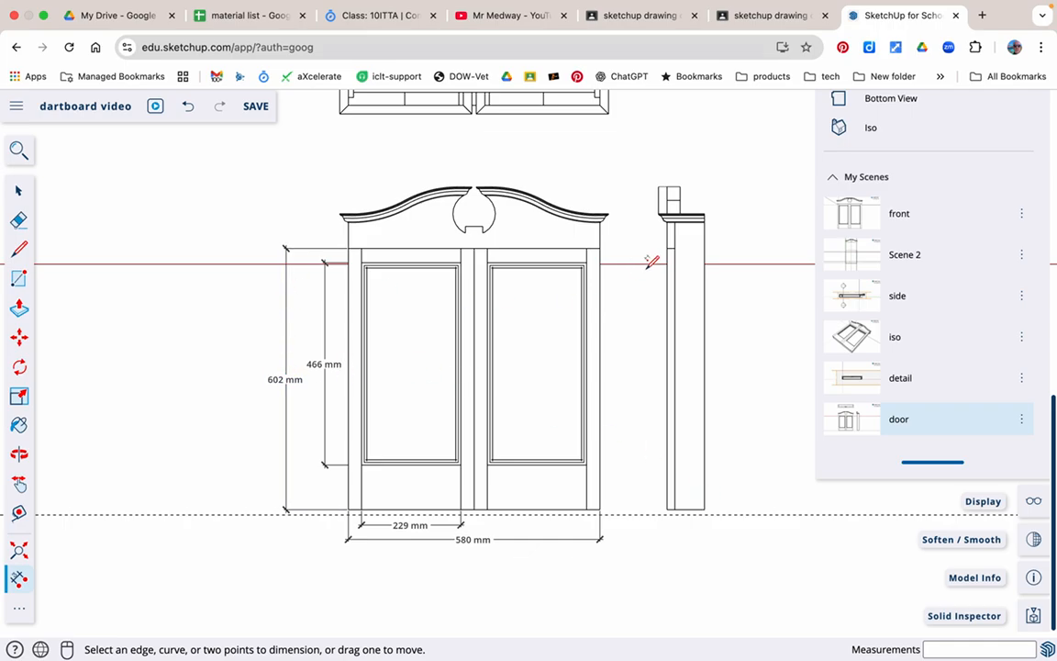
scroll(718, 216, "down", 1)
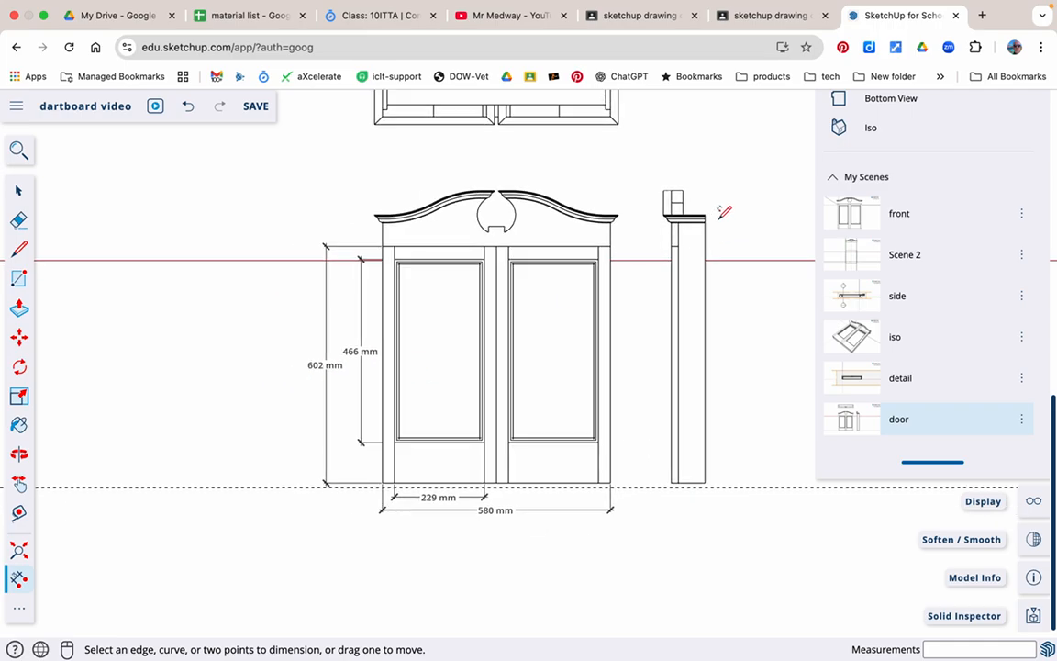
left_click(705, 217)
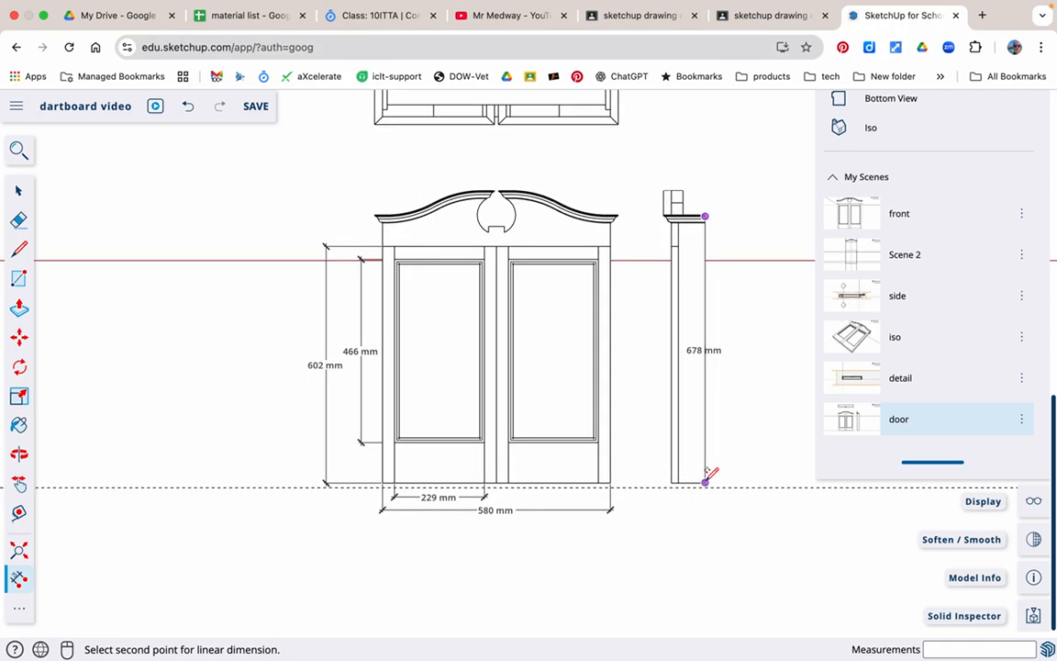
left_click(704, 482)
left_click(747, 484)
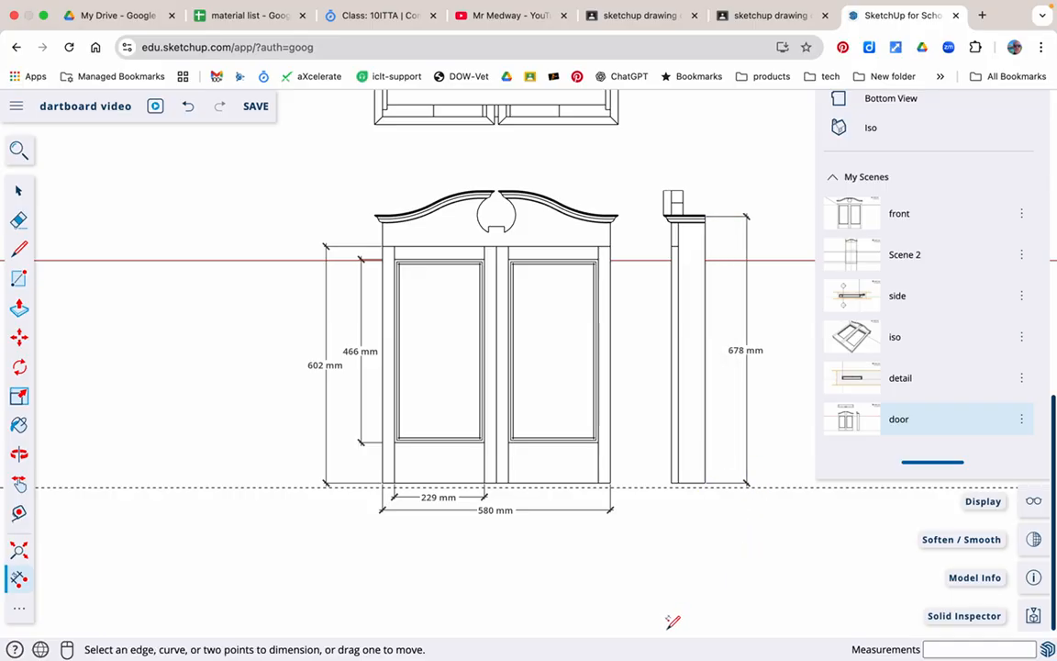
left_click(679, 483)
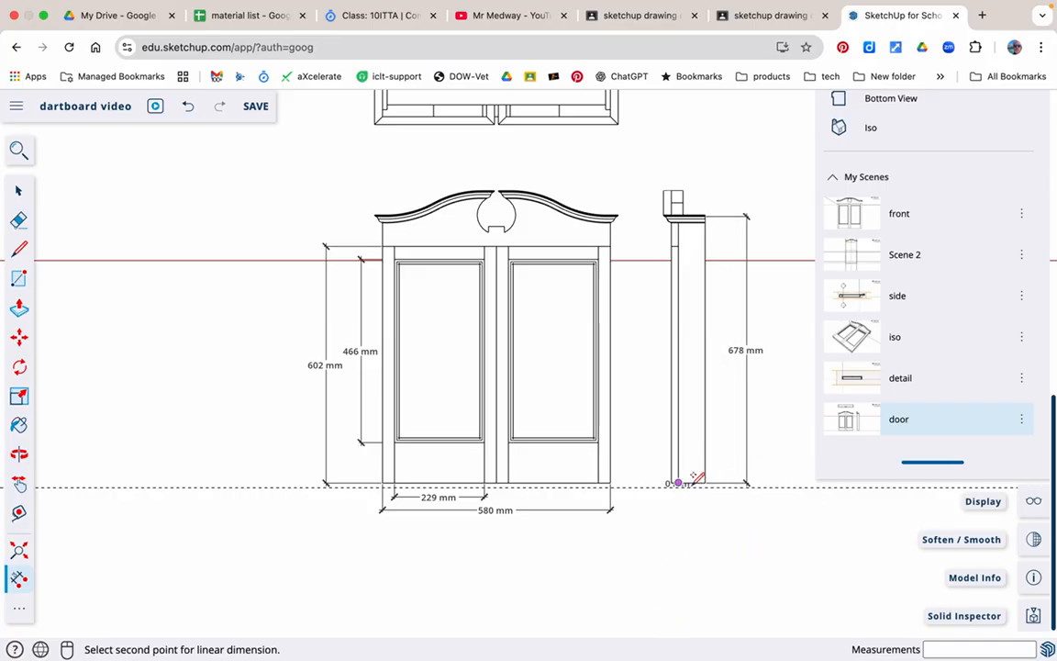
left_click(704, 483)
left_click(706, 509)
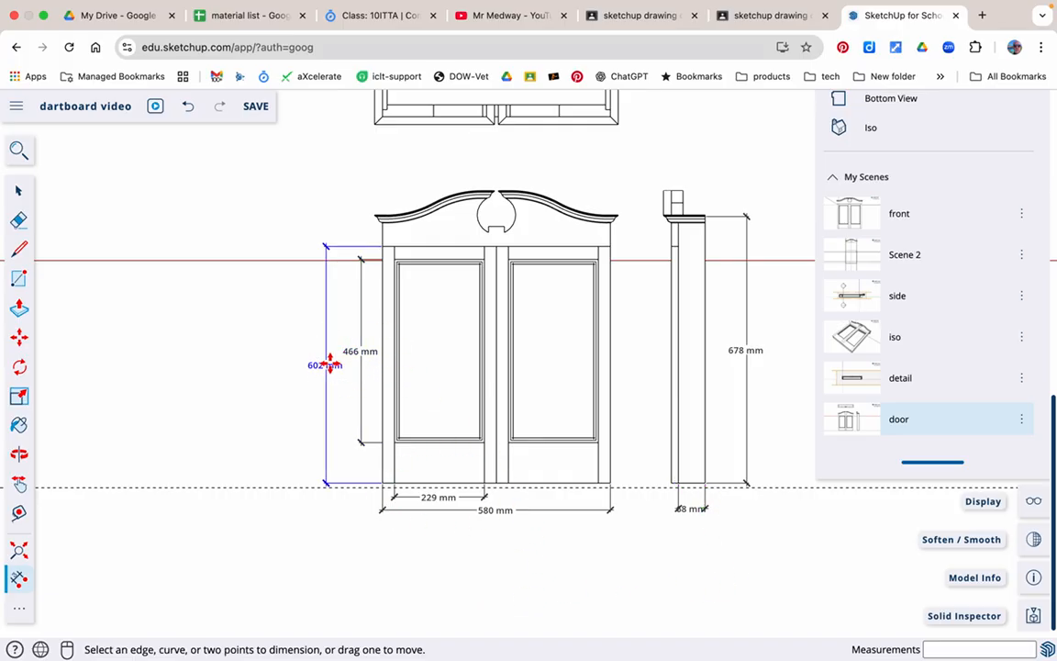
Step: Set the dimension font to Merriweather and update all existing dimensions with it
left_click(1034, 580)
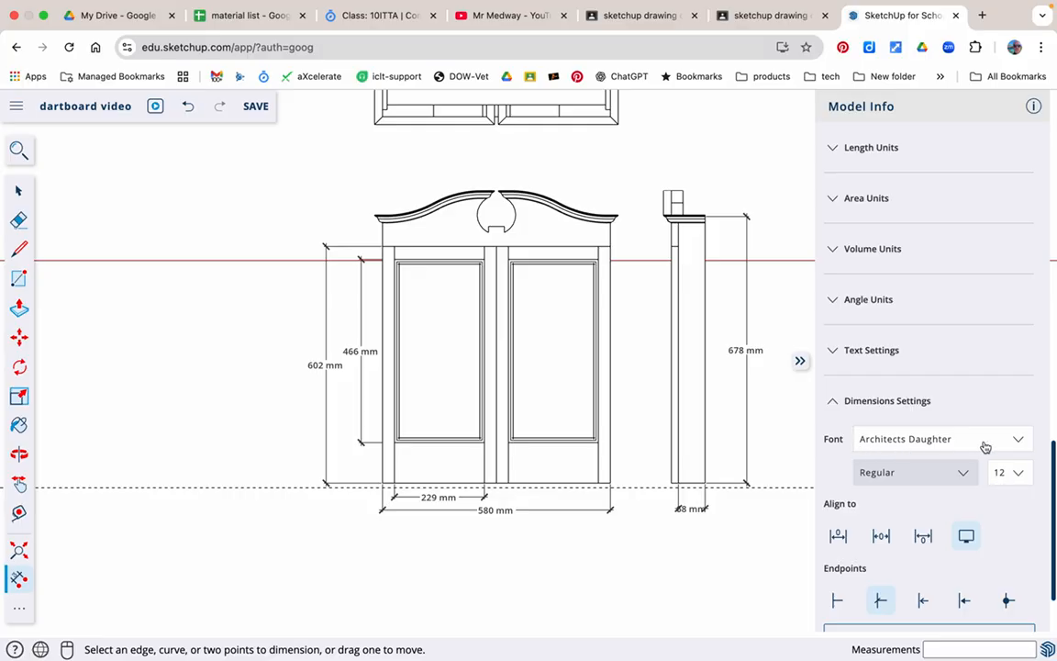
left_click(1018, 442)
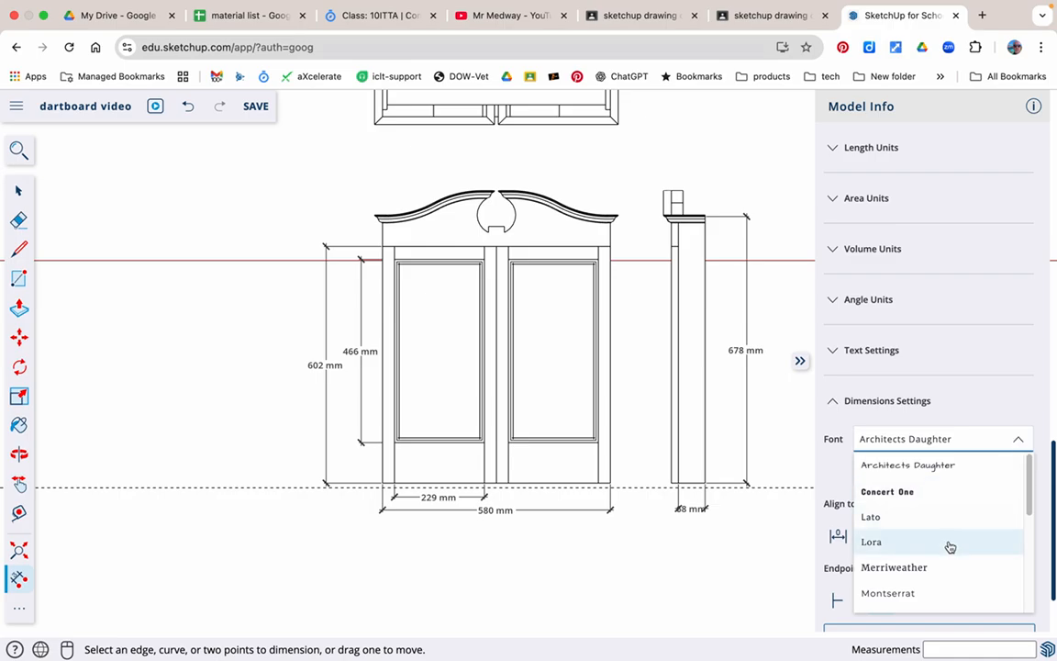
left_click(919, 569)
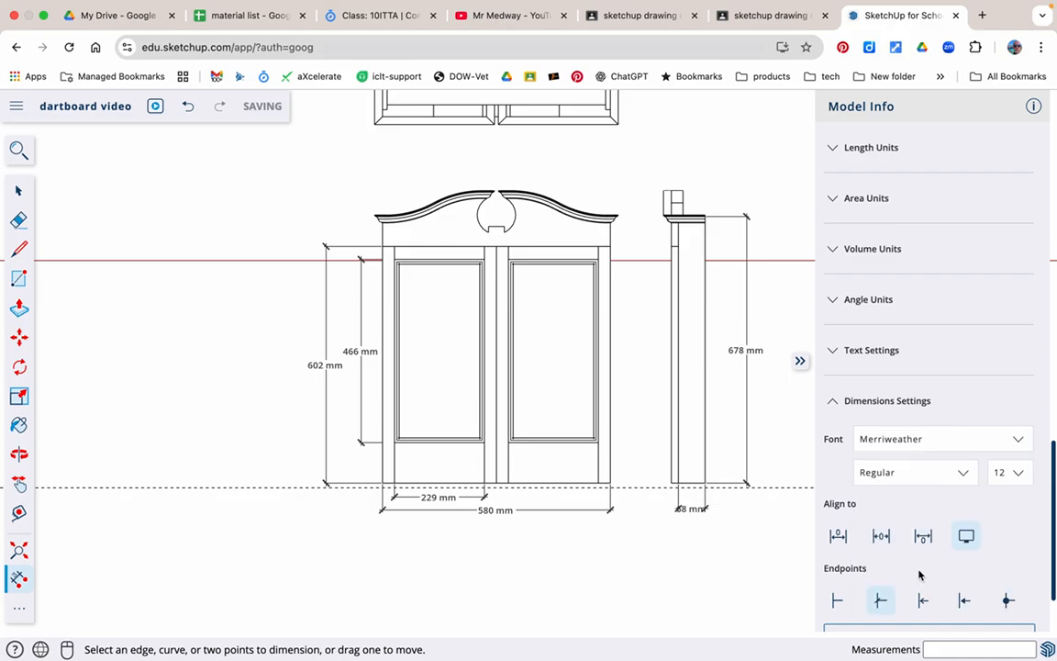
scroll(904, 567, "down", 2)
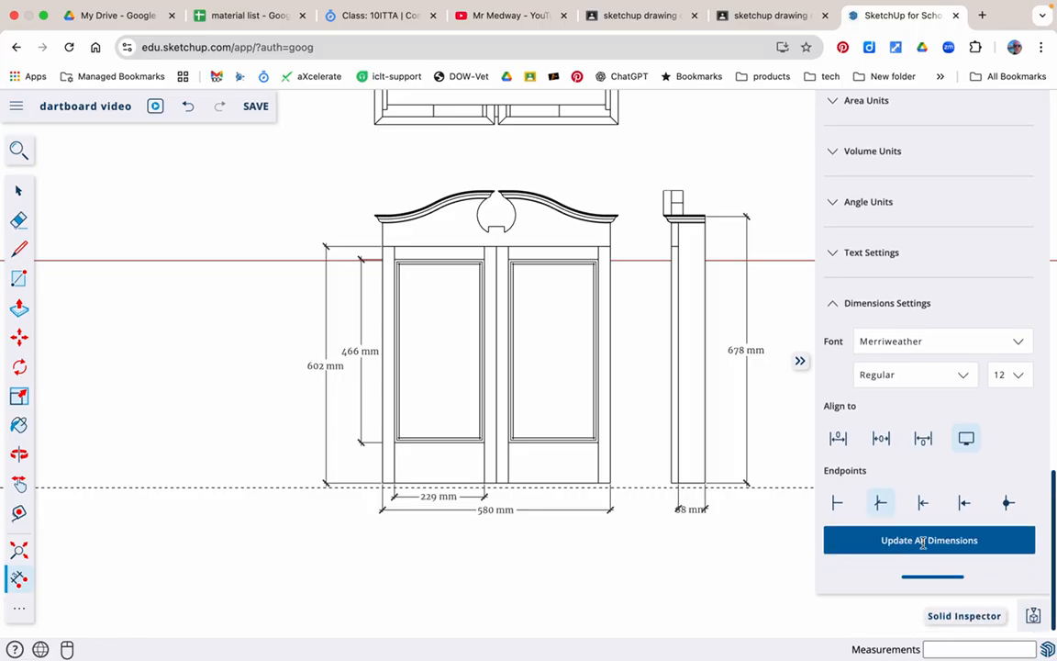
left_click(883, 543)
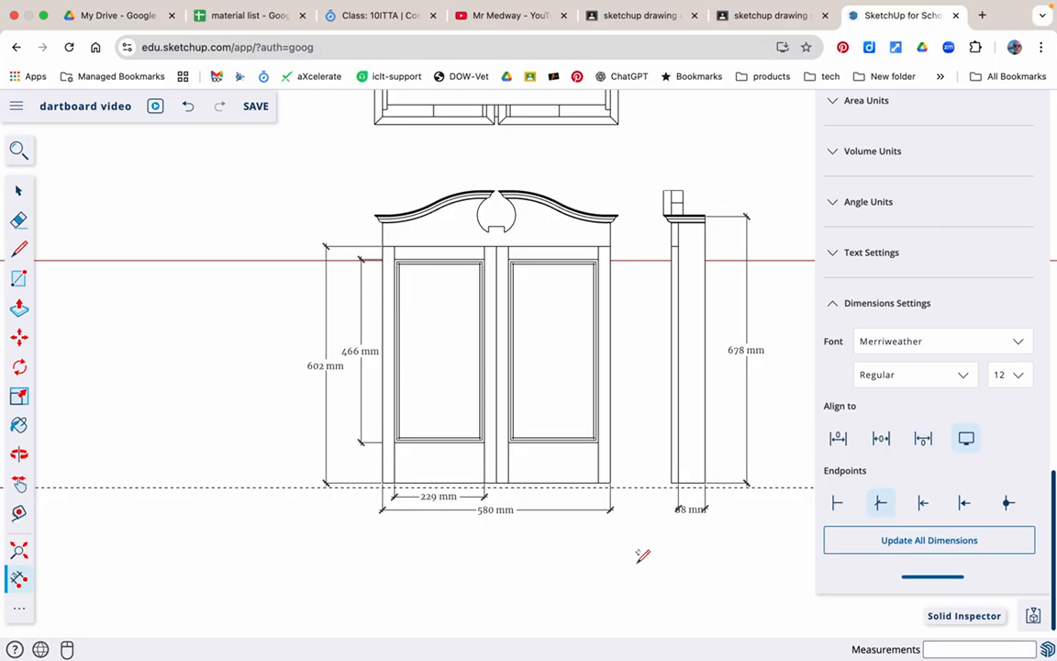
Step: View the door, front and side scenes in turn, and return to the door scene
scroll(996, 285, "up", 5)
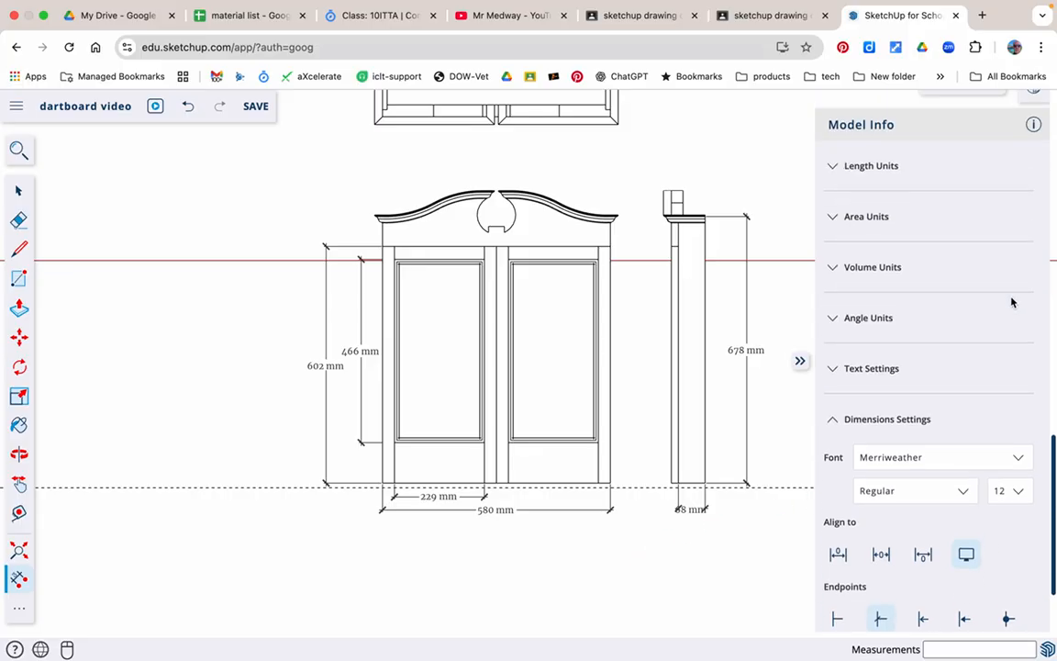
left_click(939, 259)
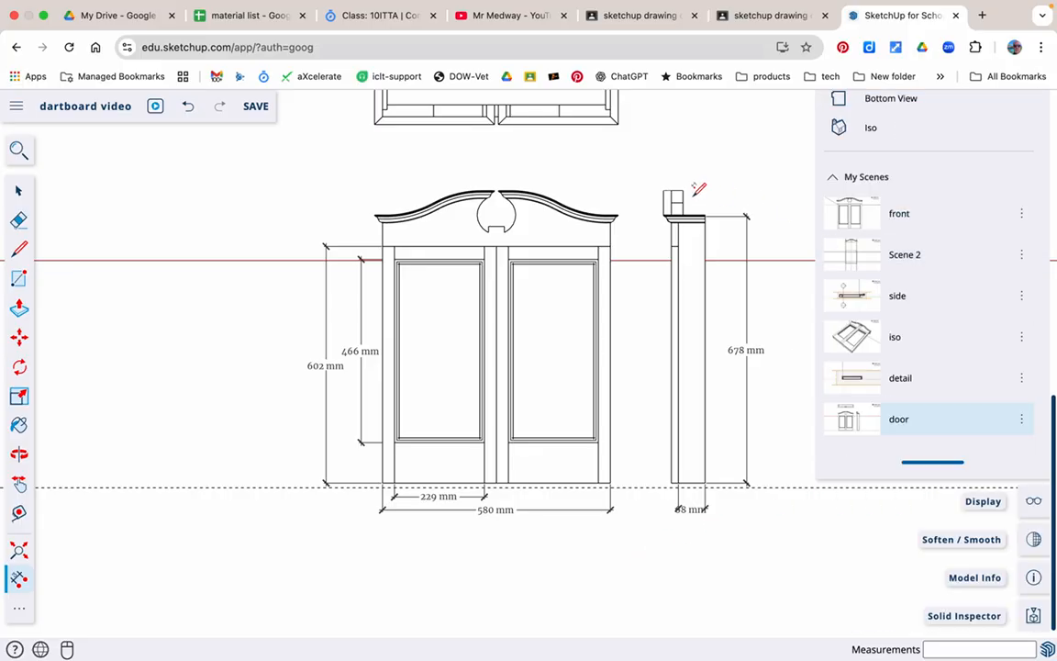
left_click(874, 424)
scroll(732, 173, "up", 3)
scroll(732, 172, "down", 3)
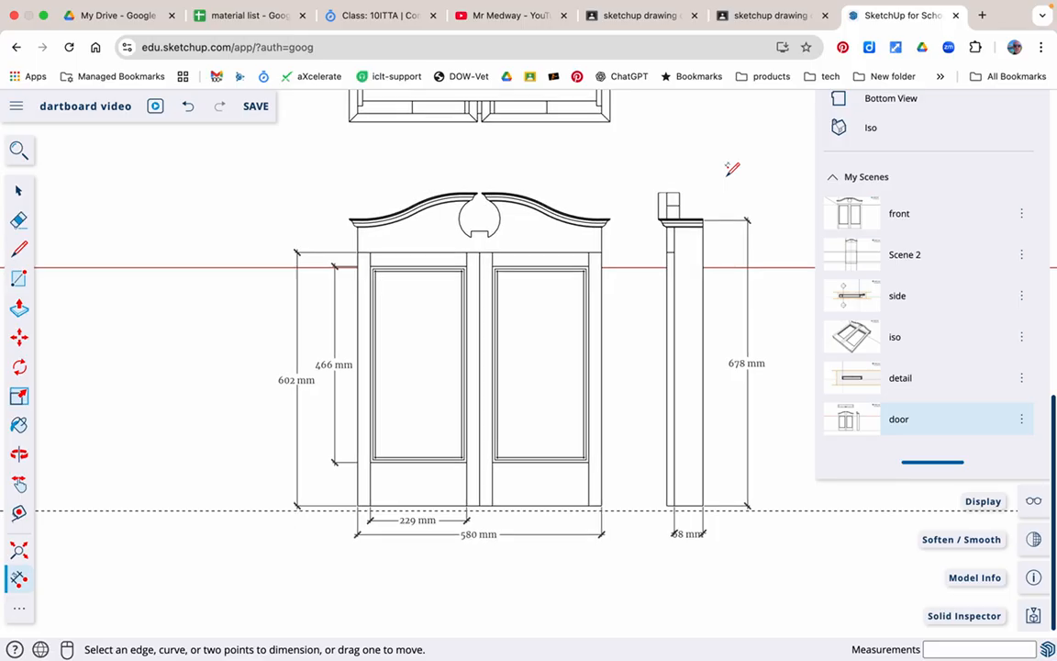
left_click(850, 227)
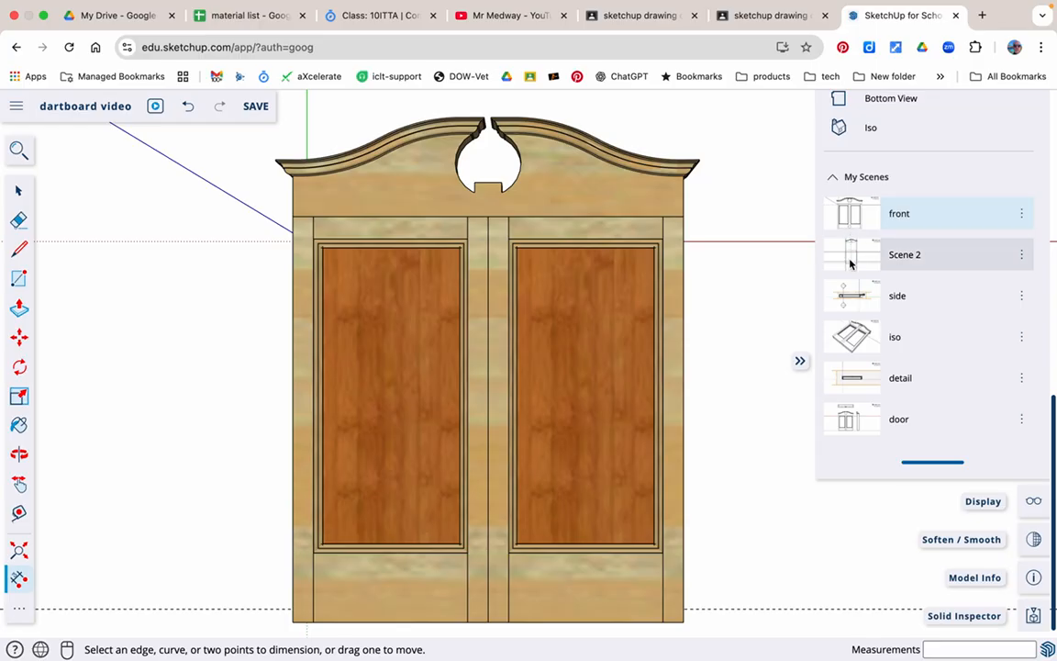
left_click(851, 294)
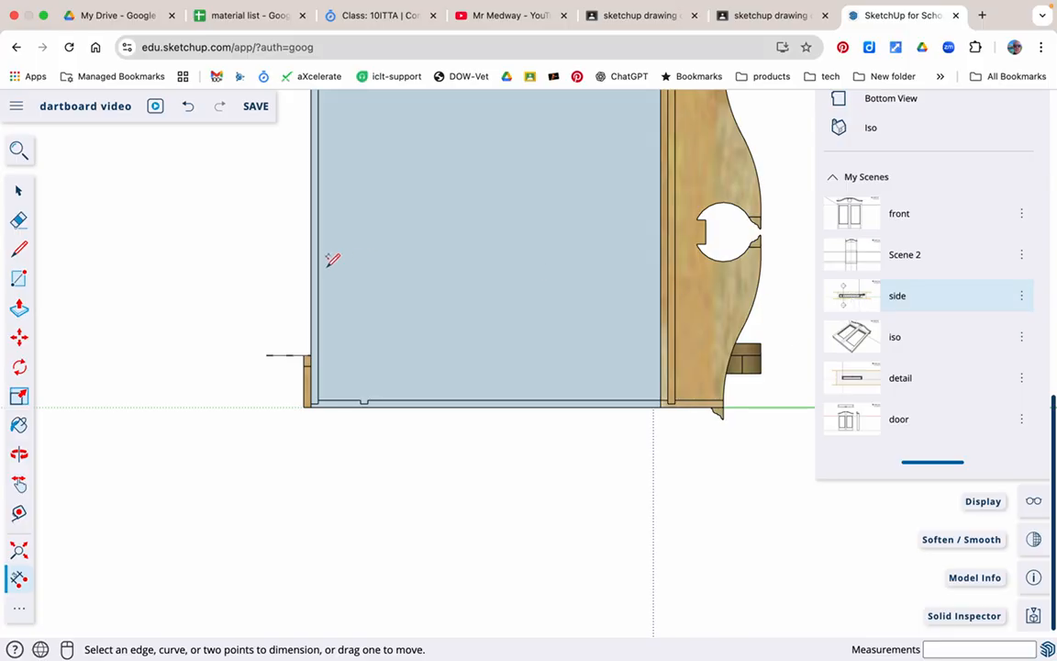
left_click(846, 422)
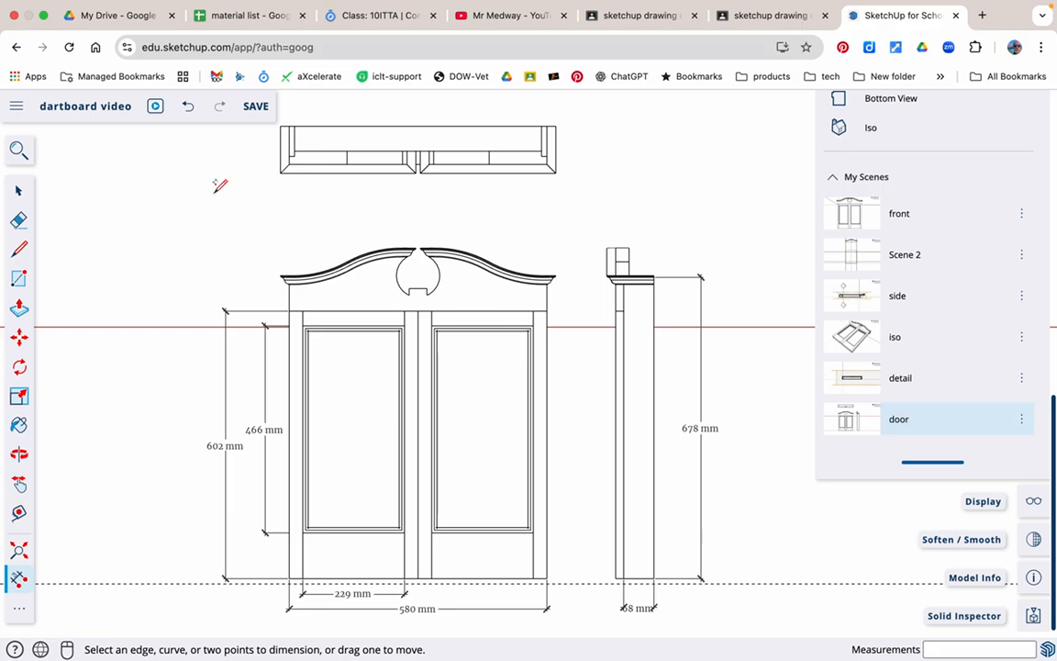
Step: Select all three orthographic views with their dimensions and check which tags can be assigned to them
key("space")
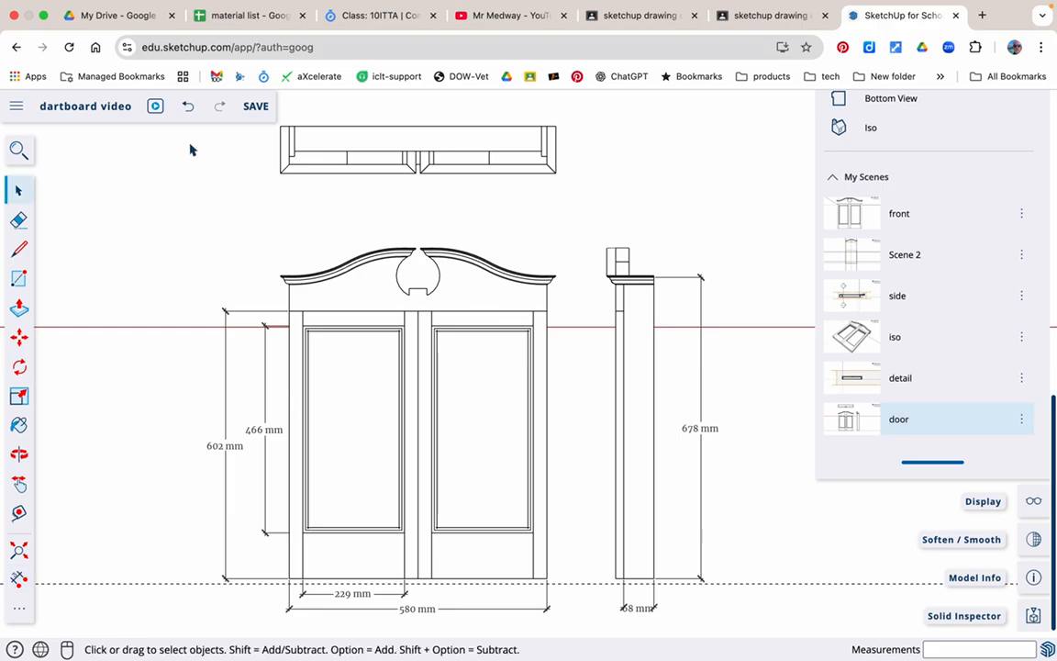
left_click_drag(761, 123, 162, 635)
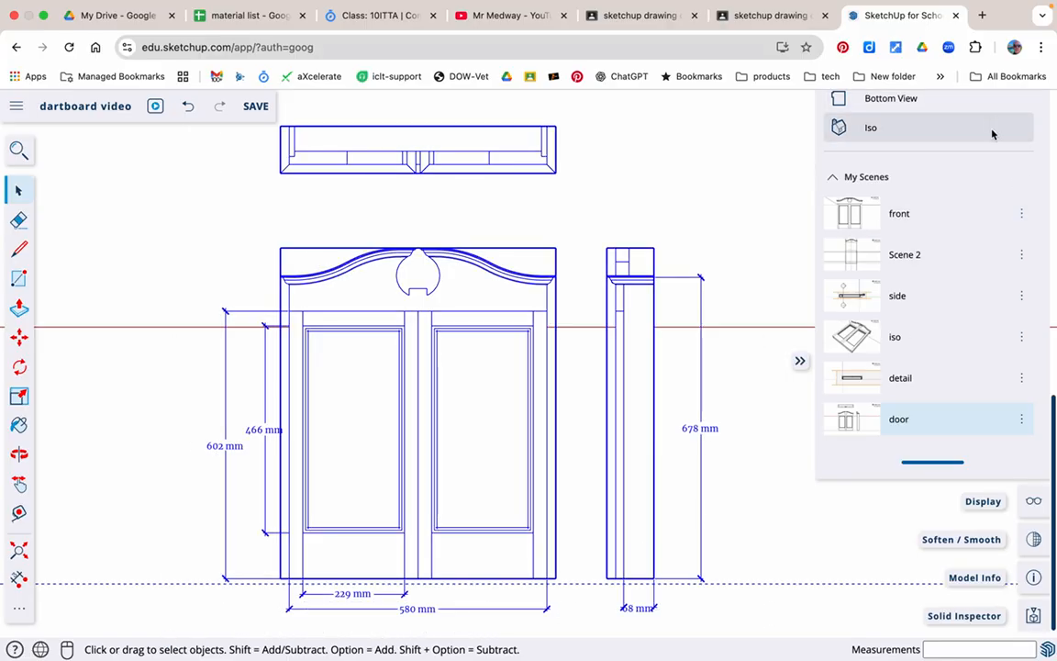
scroll(993, 173, "up", 10)
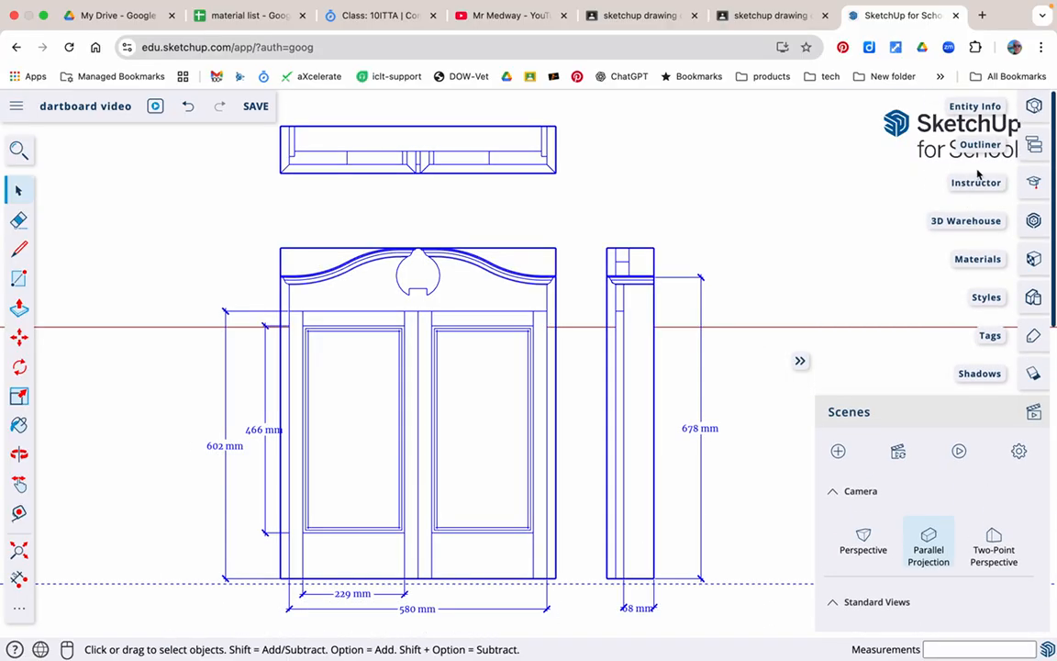
left_click(1034, 106)
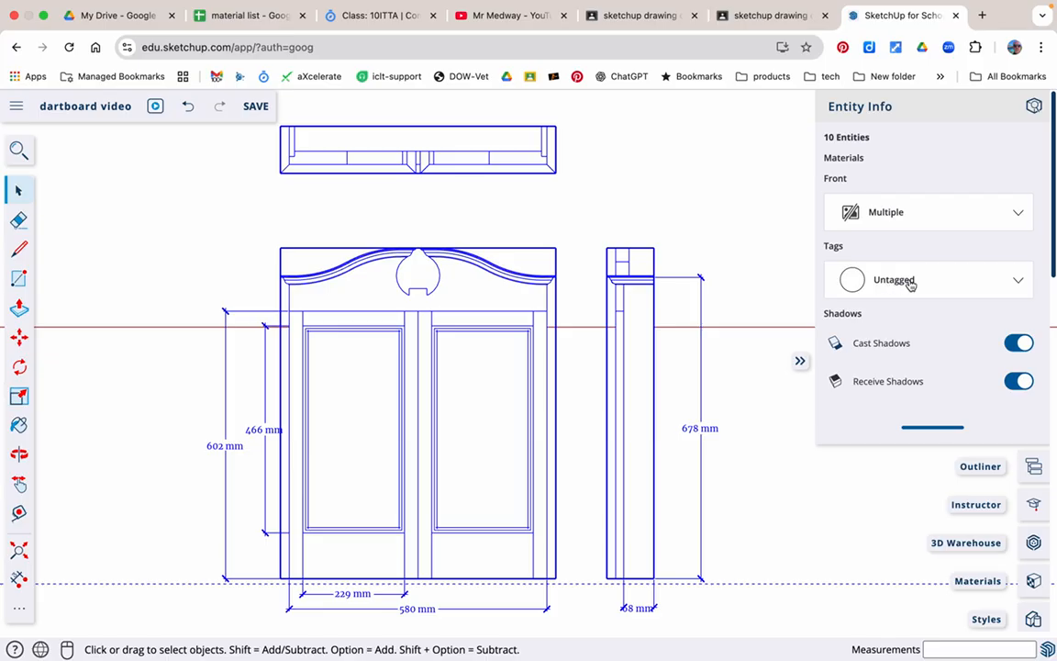
left_click(1020, 288)
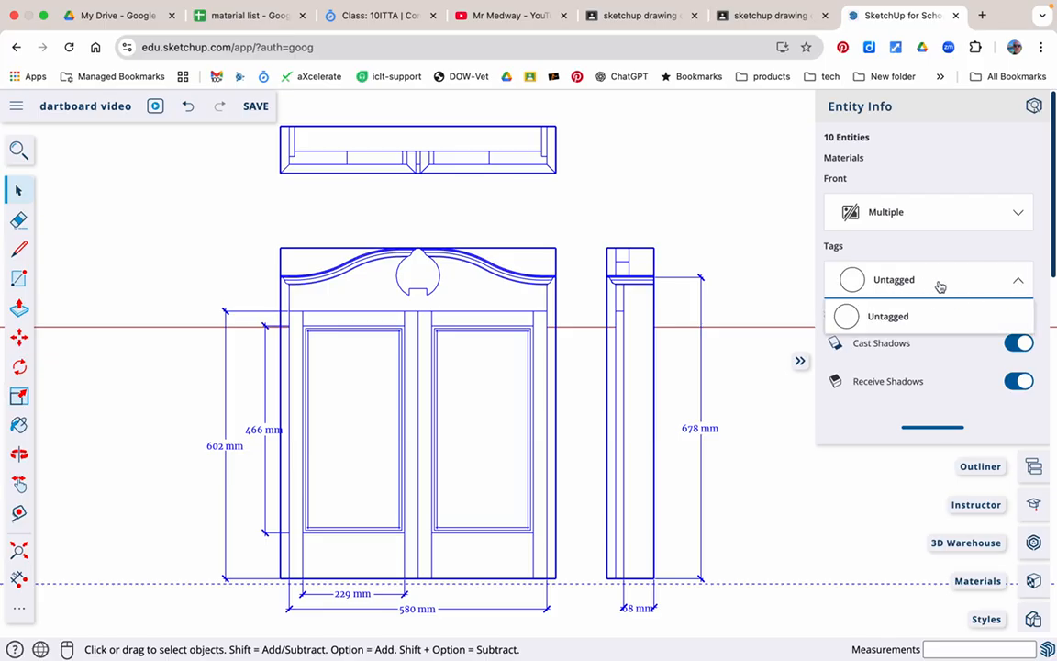
left_click(835, 250)
left_click(801, 243)
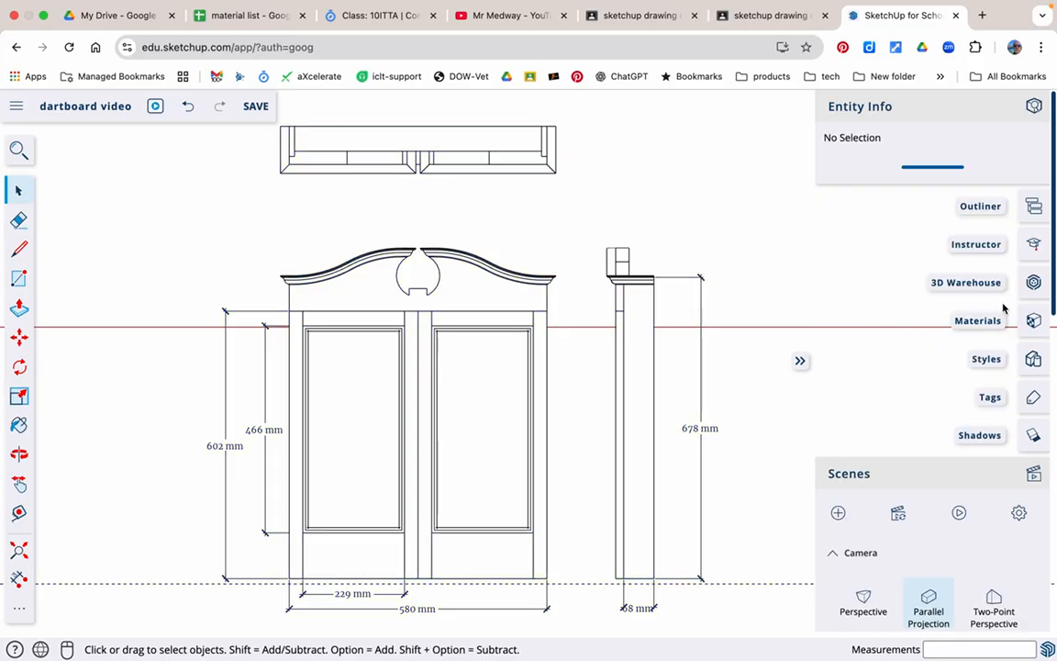
Step: Create a new tag named "orthoginal"
left_click(1034, 399)
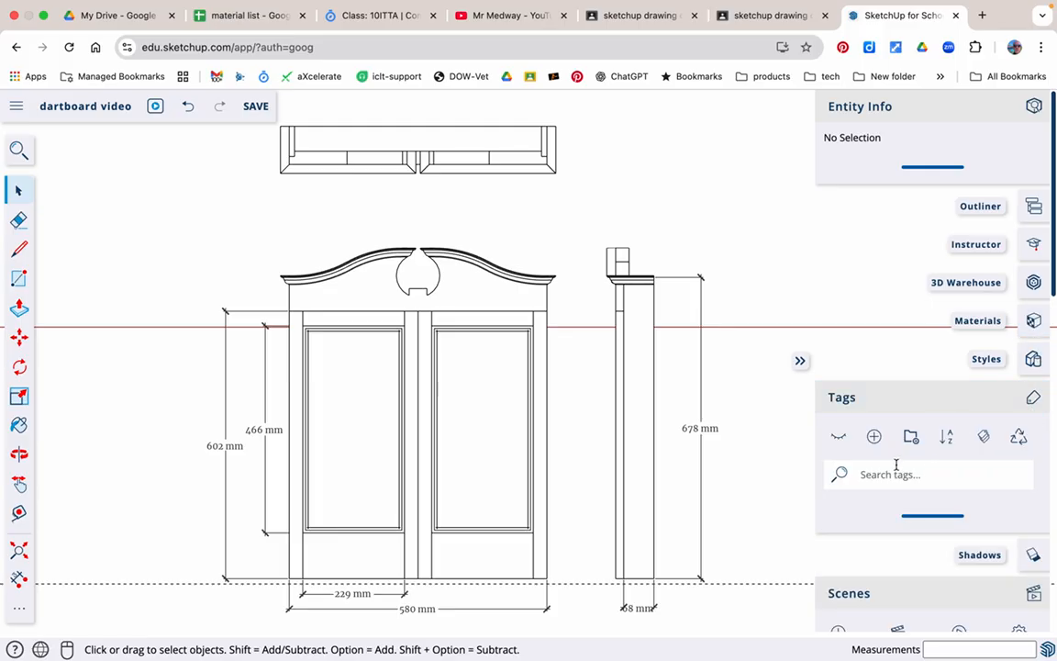
left_click(875, 437)
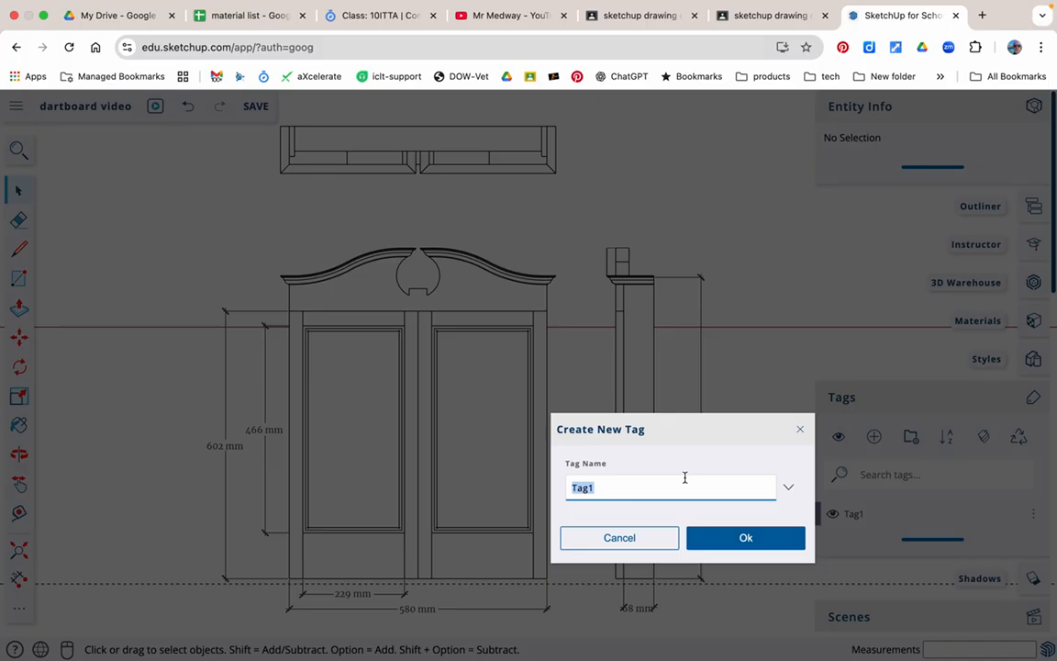
type("orthoginal")
left_click(760, 541)
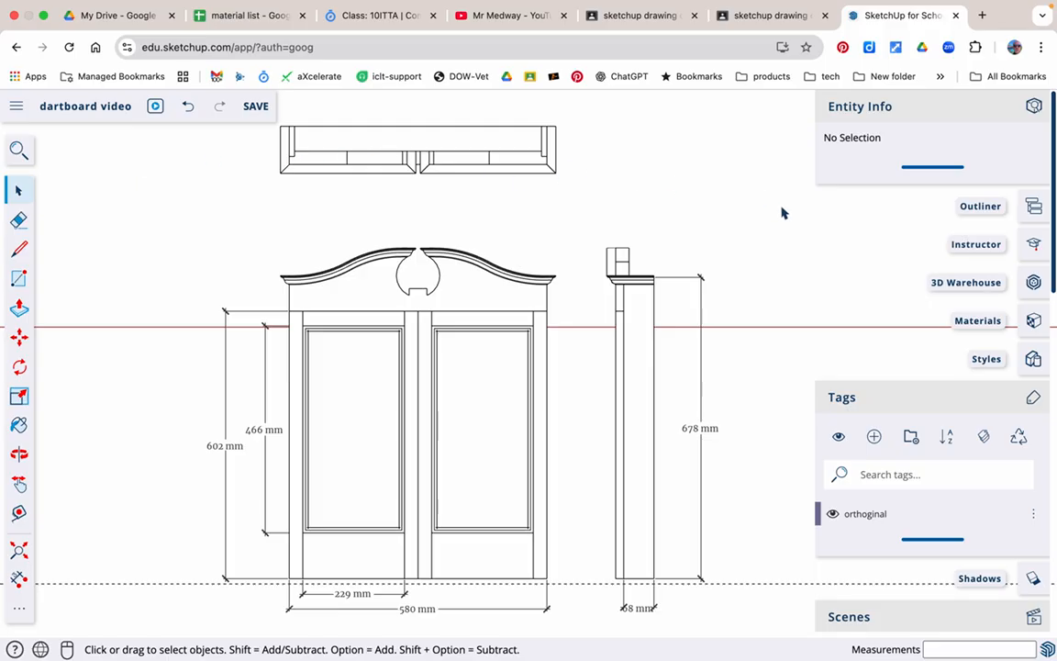
Step: Assign the orthoginal tag to all three orthographic views and their dimensions
mouse_move(733, 629)
left_mouse_down()
mouse_move(371, 220)
mouse_move(156, 87)
mouse_move(314, 118)
mouse_move(214, 111)
mouse_move(165, 166)
mouse_move(193, 122)
mouse_move(195, 132)
left_mouse_up()
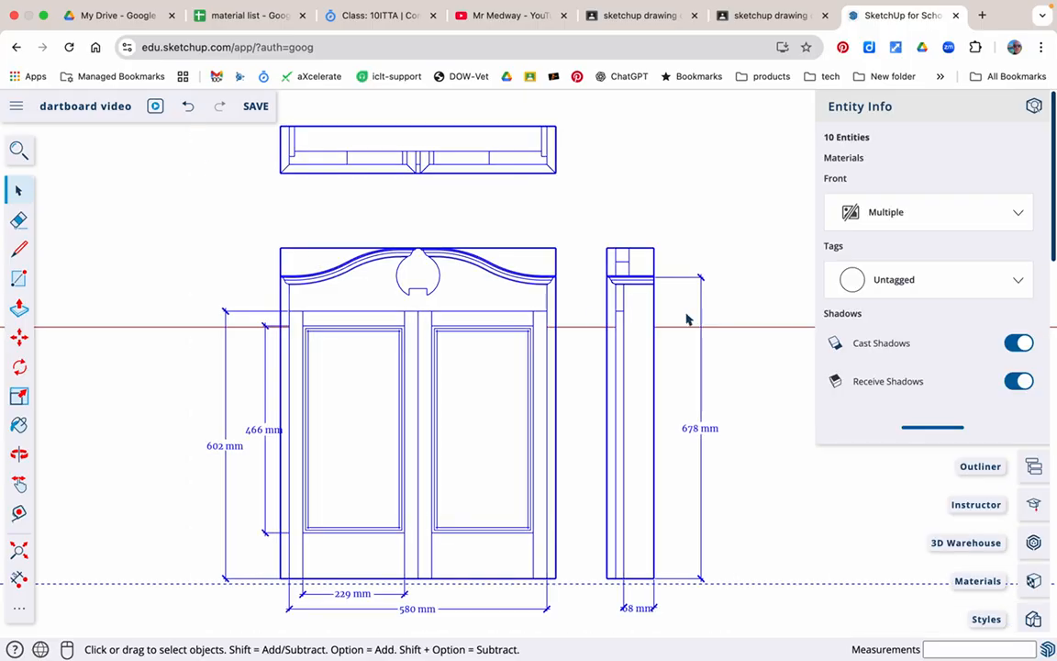
left_click(1018, 287)
left_click(879, 355)
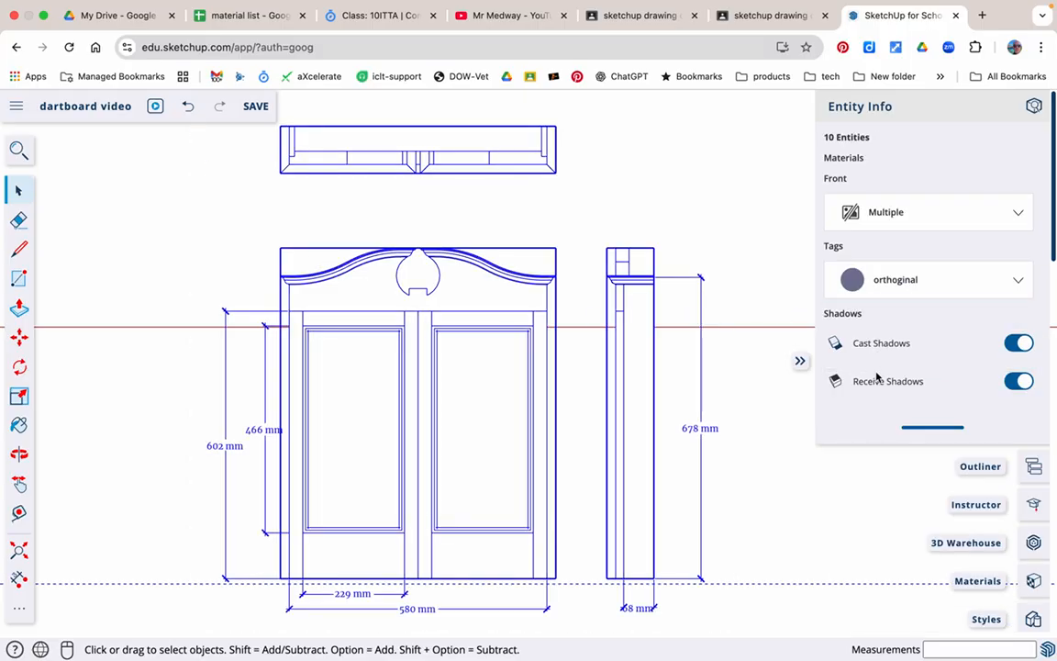
left_click(862, 519)
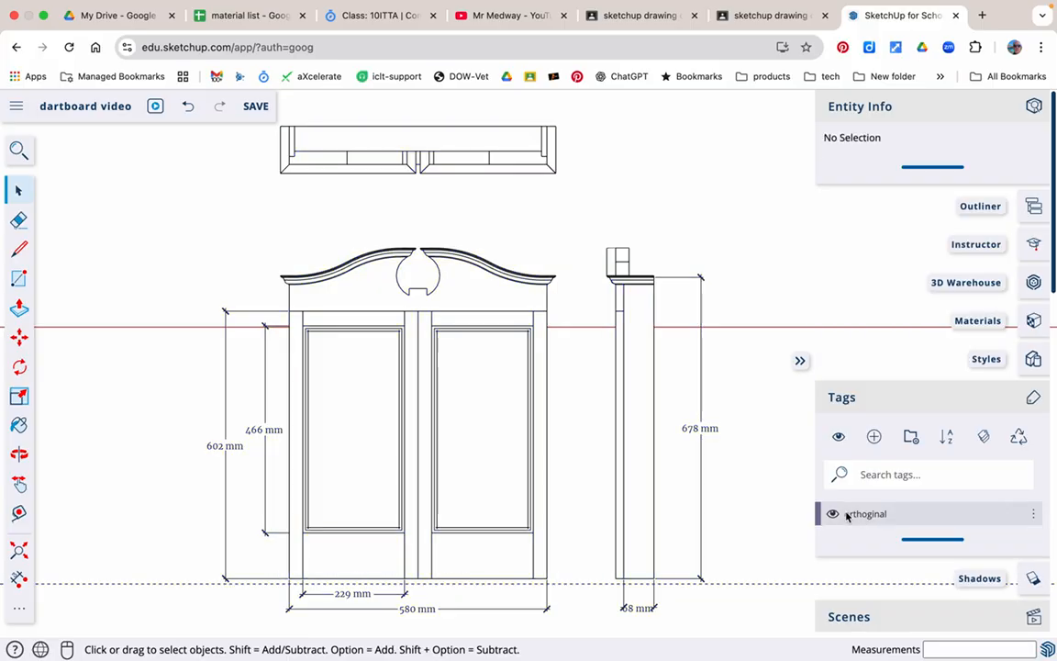
Step: Display the side scene and hide the orthoginal tag in it
scroll(893, 456, "down", 10)
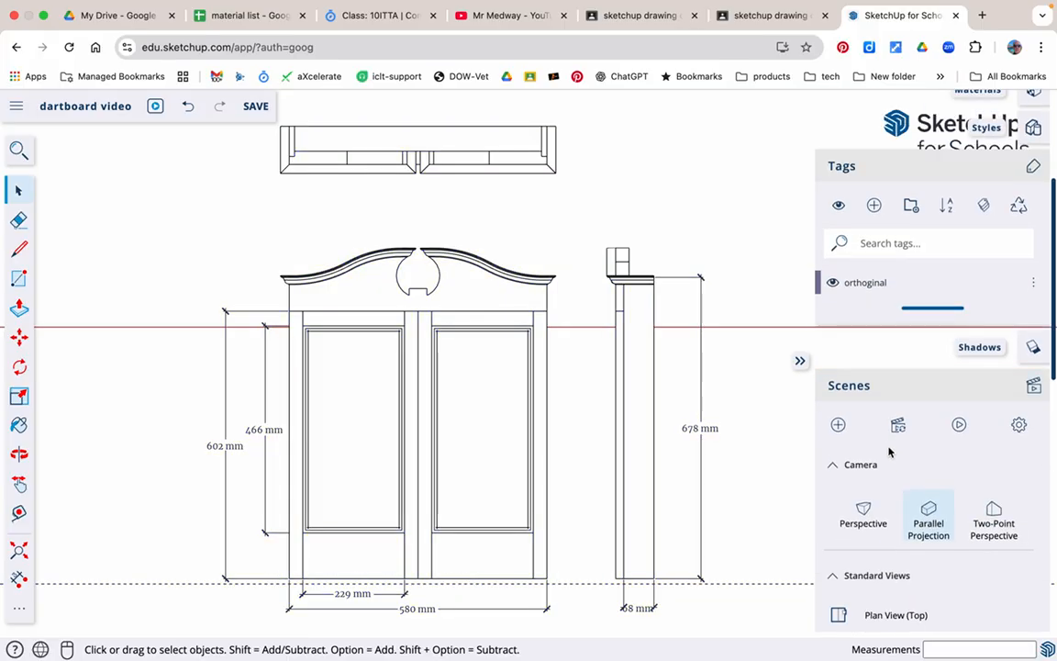
scroll(876, 462, "down", 3)
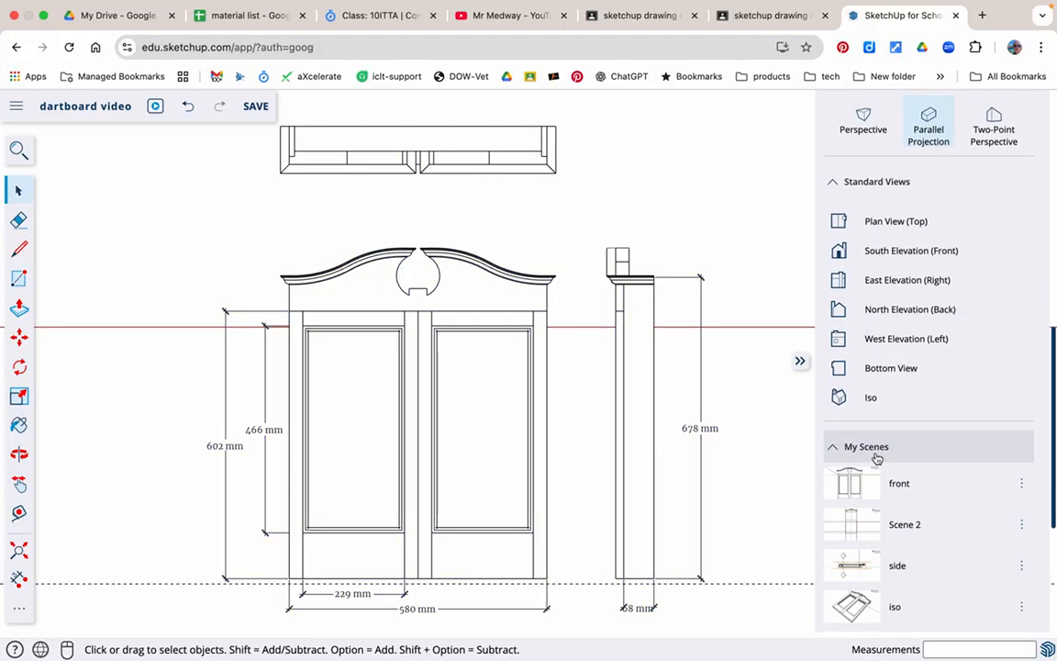
left_click(881, 567)
scroll(879, 569, "down", 6)
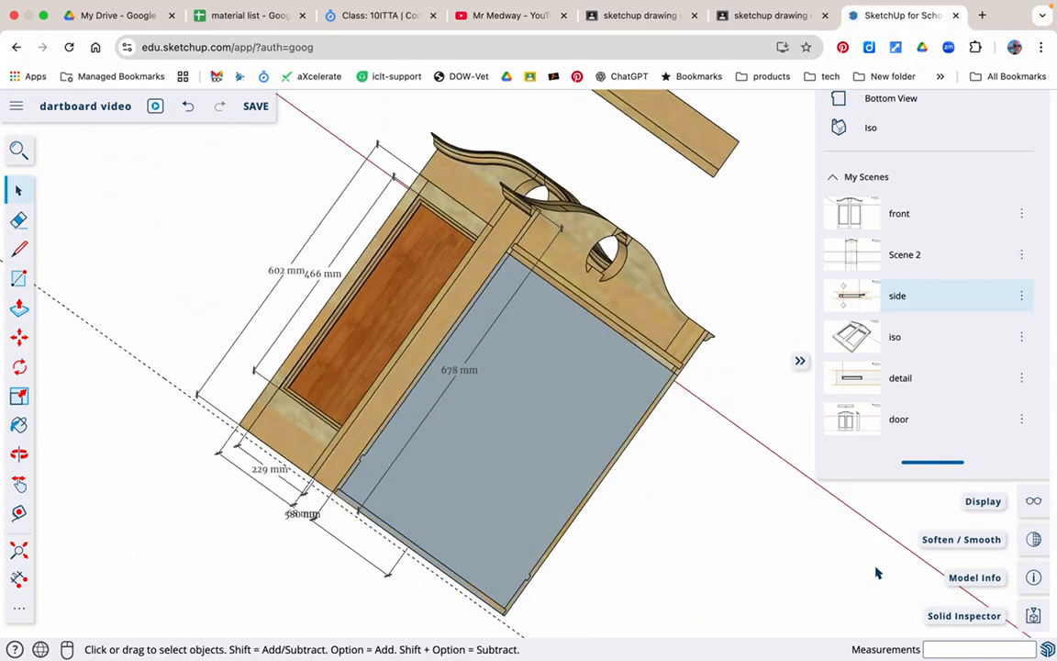
scroll(992, 236, "up", 15)
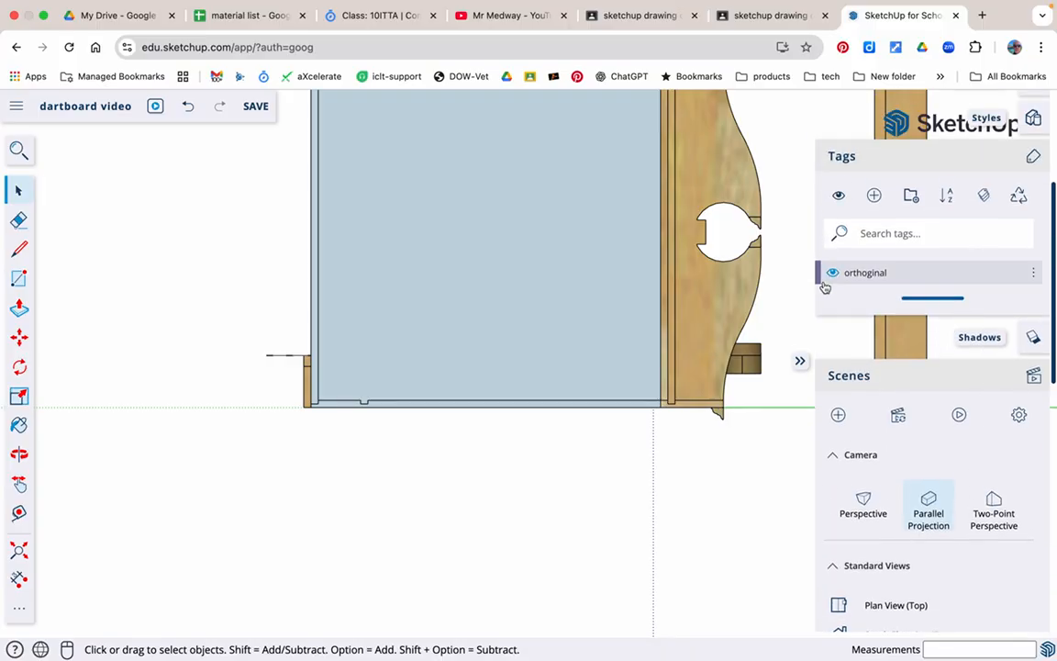
left_click(833, 274)
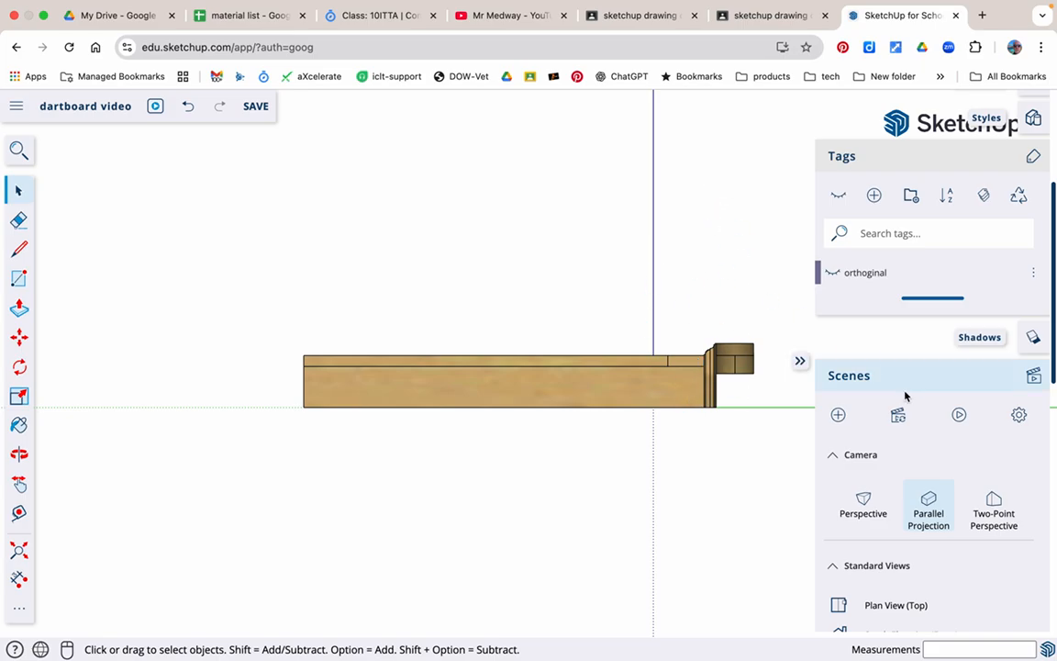
Step: Update the side scene, saving all its properties including visible tags
scroll(980, 497, "down", 5)
scroll(980, 497, "down", 4)
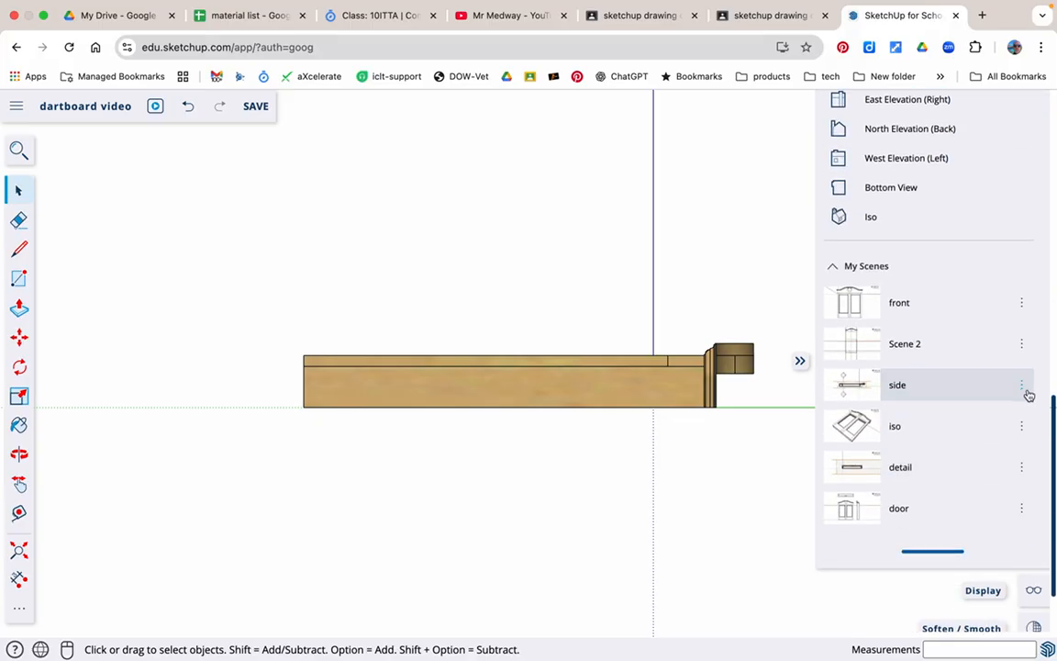
left_click(1022, 387)
left_click(1014, 443)
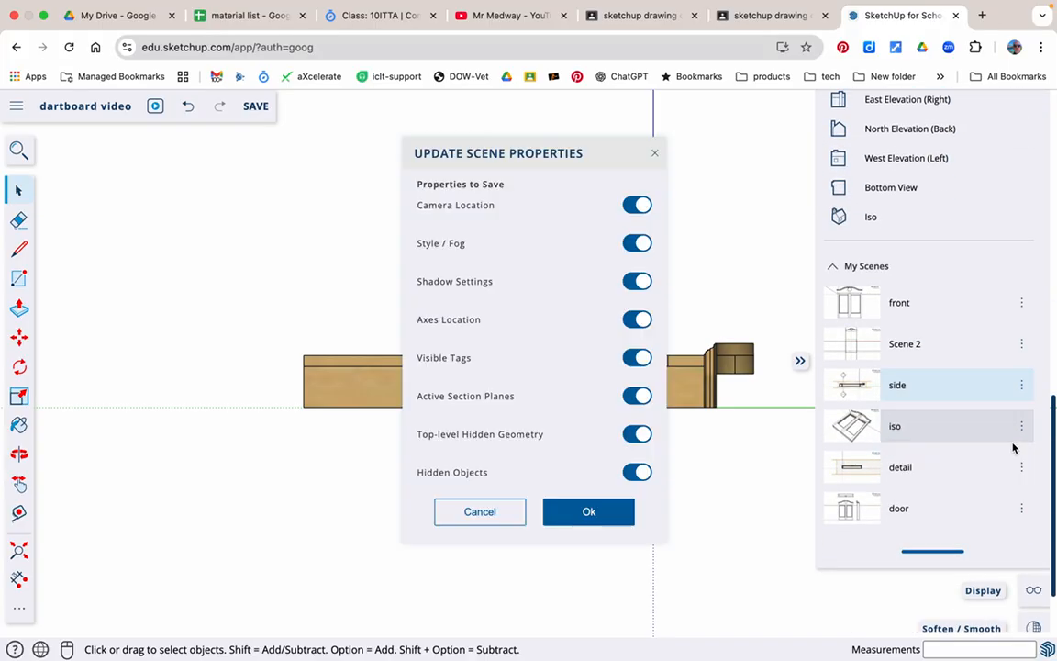
left_click(607, 514)
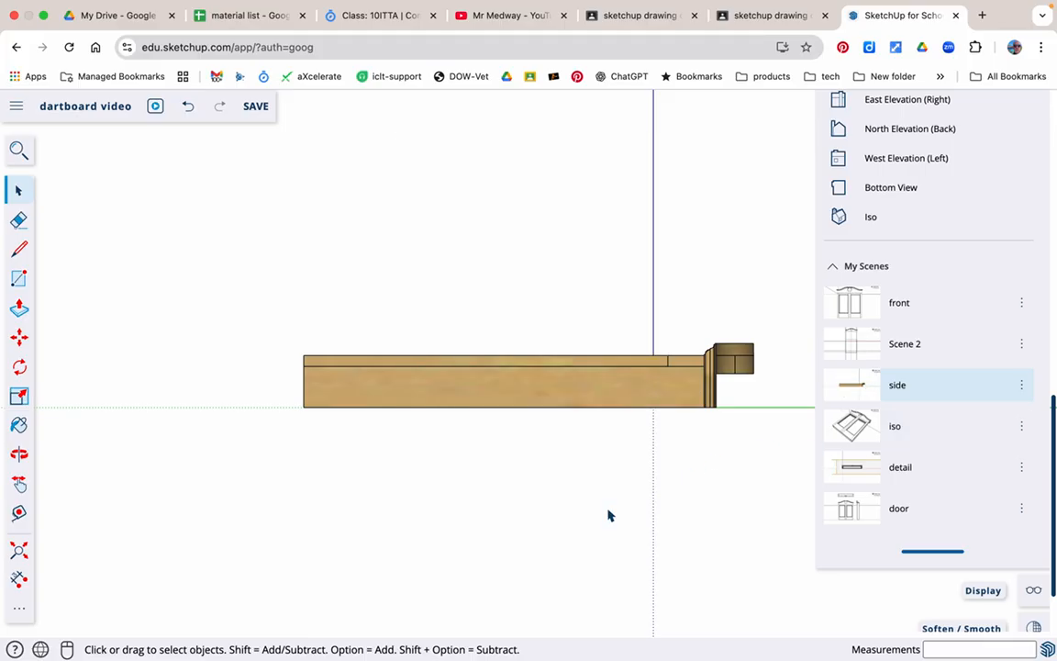
Step: View the iso, detail, side and front scenes to check how the cabinet displays in each
left_click(854, 427)
scroll(851, 433, "down", 2)
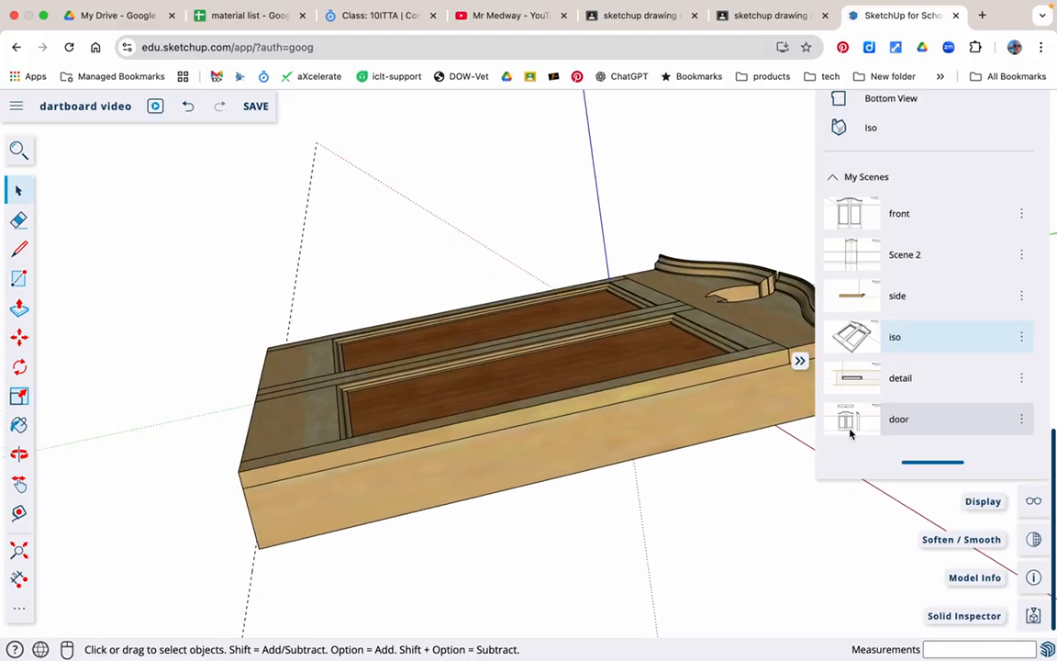
left_click(853, 375)
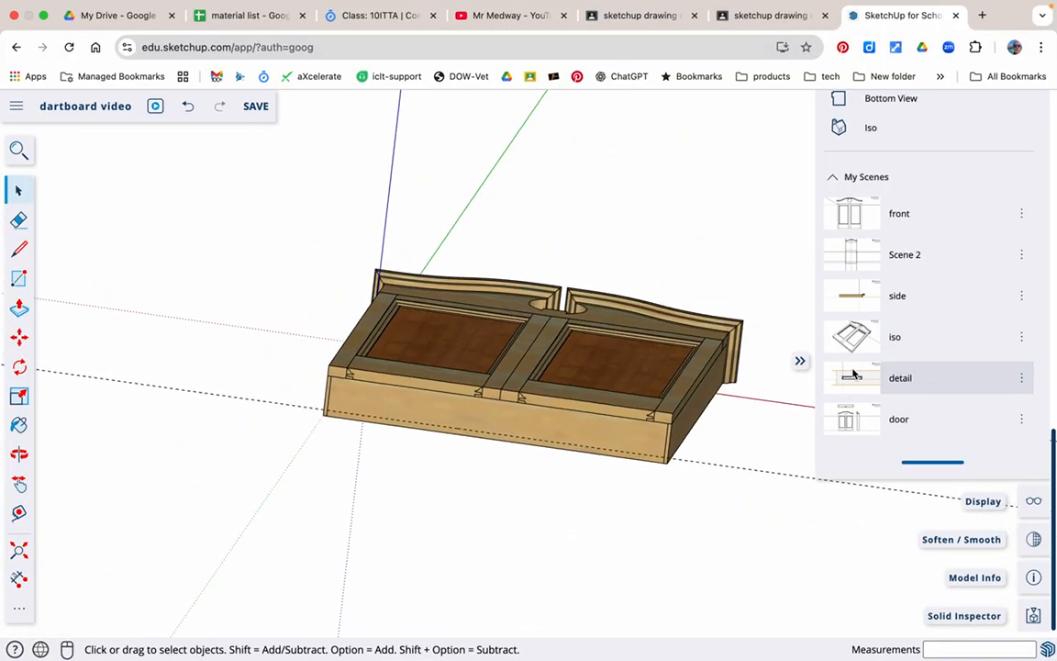
left_click(855, 342)
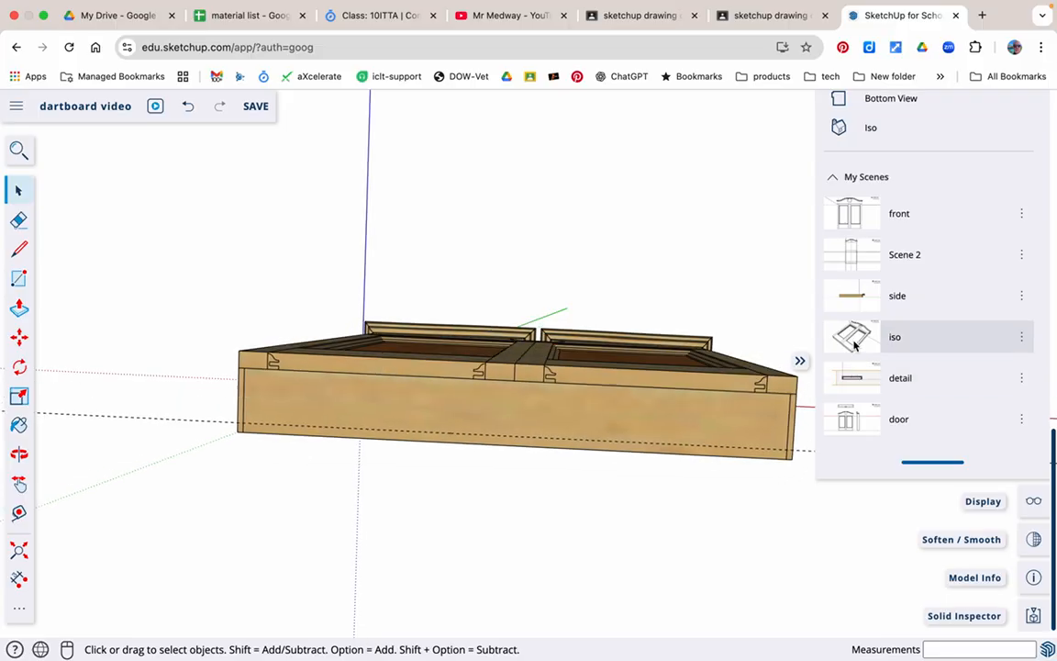
left_click(858, 298)
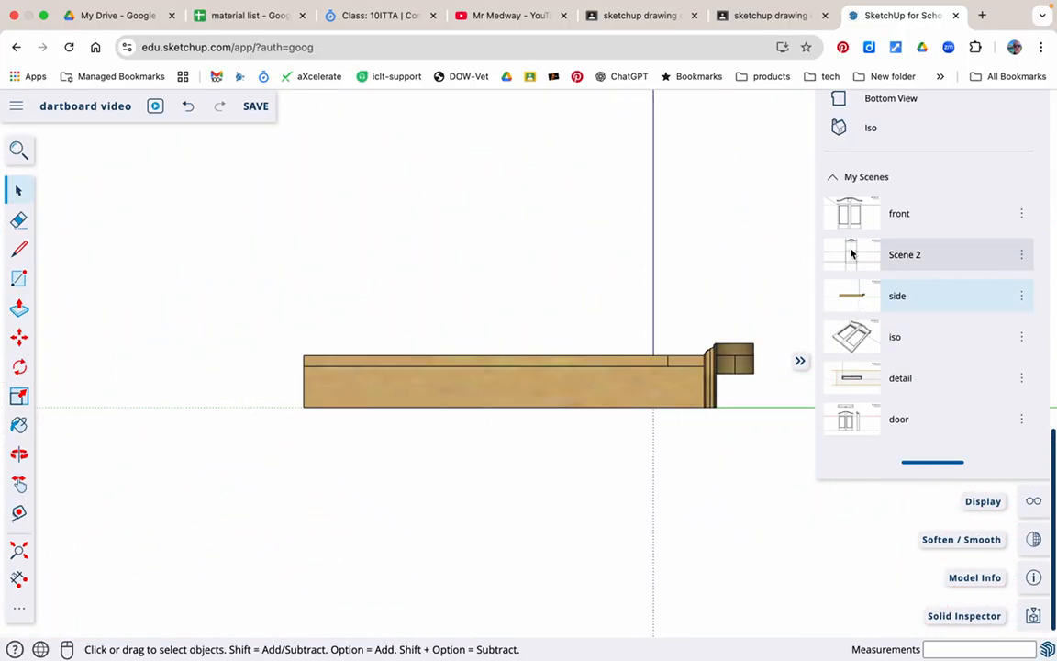
left_click(851, 217)
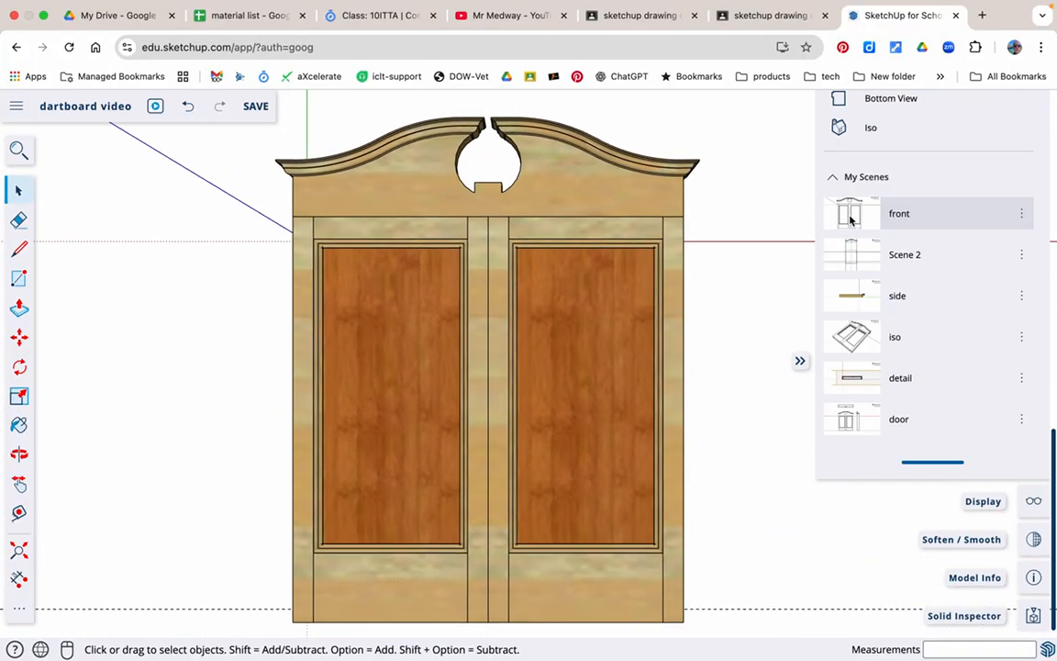
Step: Return to the door scene and rename it "orthoginal"
left_click(852, 420)
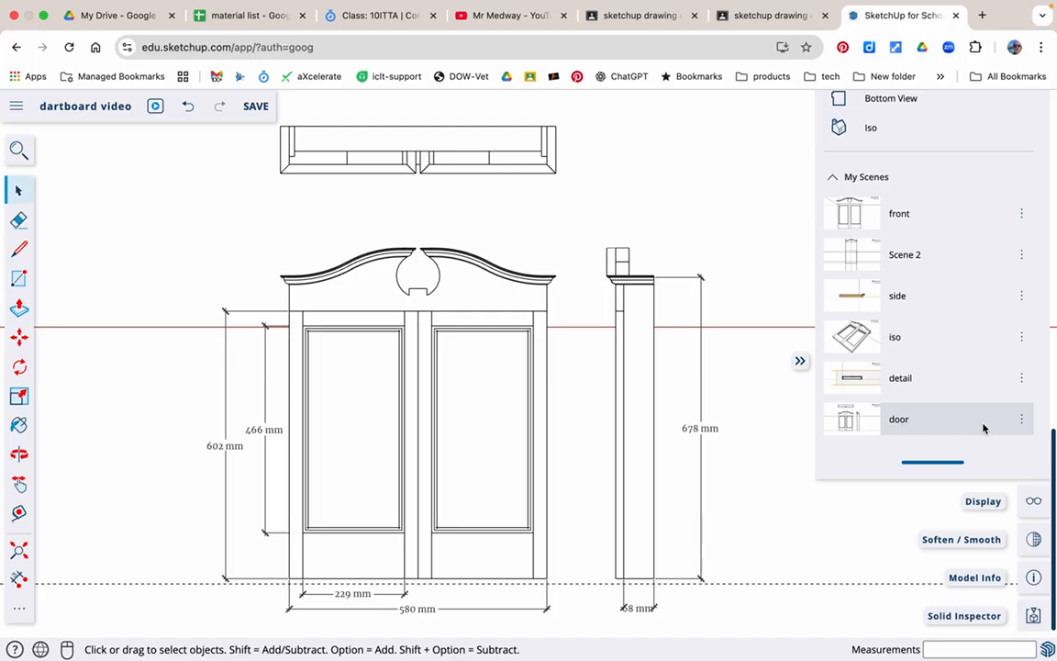
left_click(1021, 419)
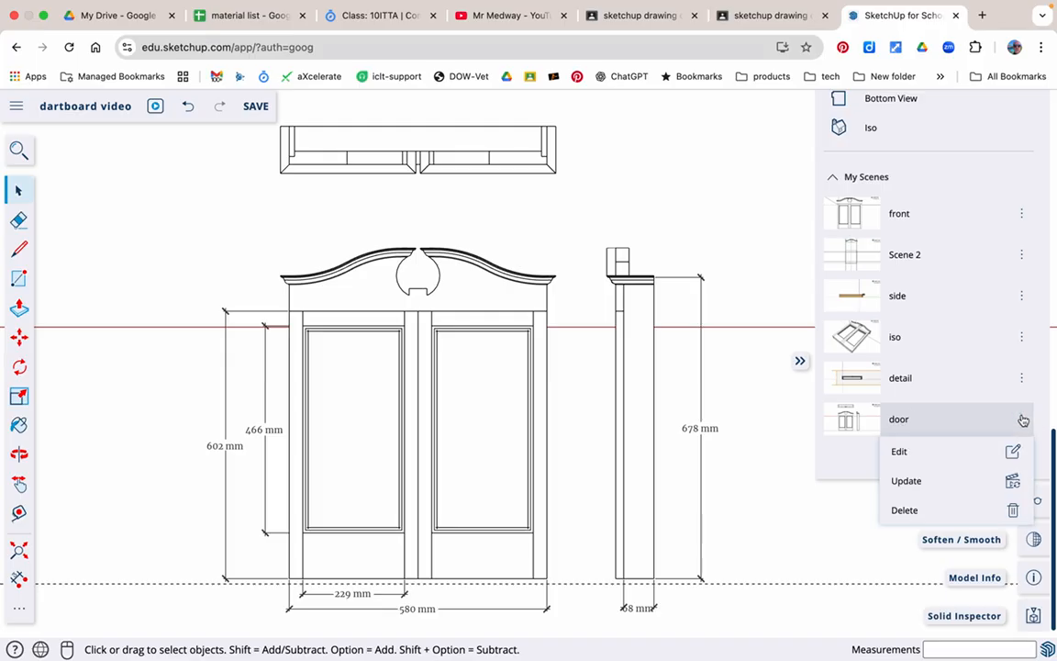
left_click(901, 451)
double_click(478, 212)
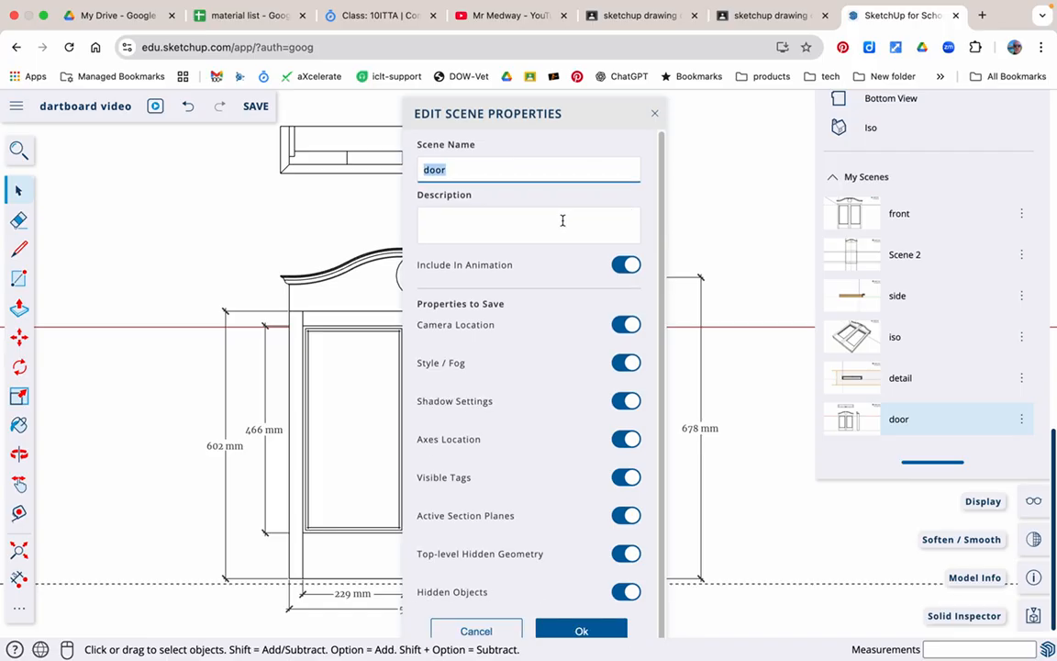
type("o")
type("nal")
left_click(582, 632)
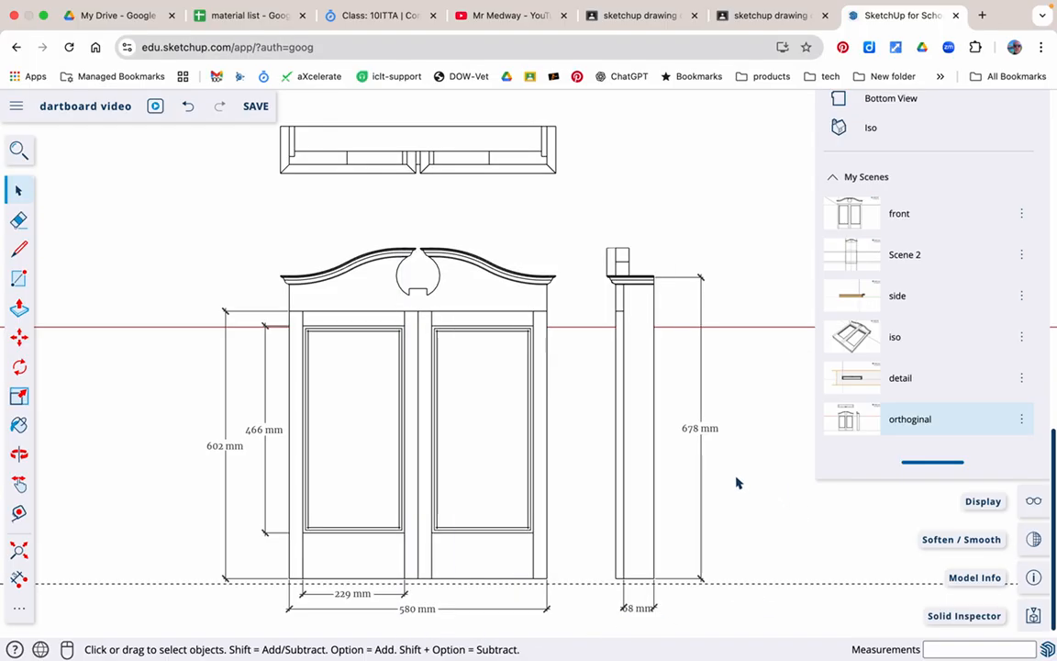